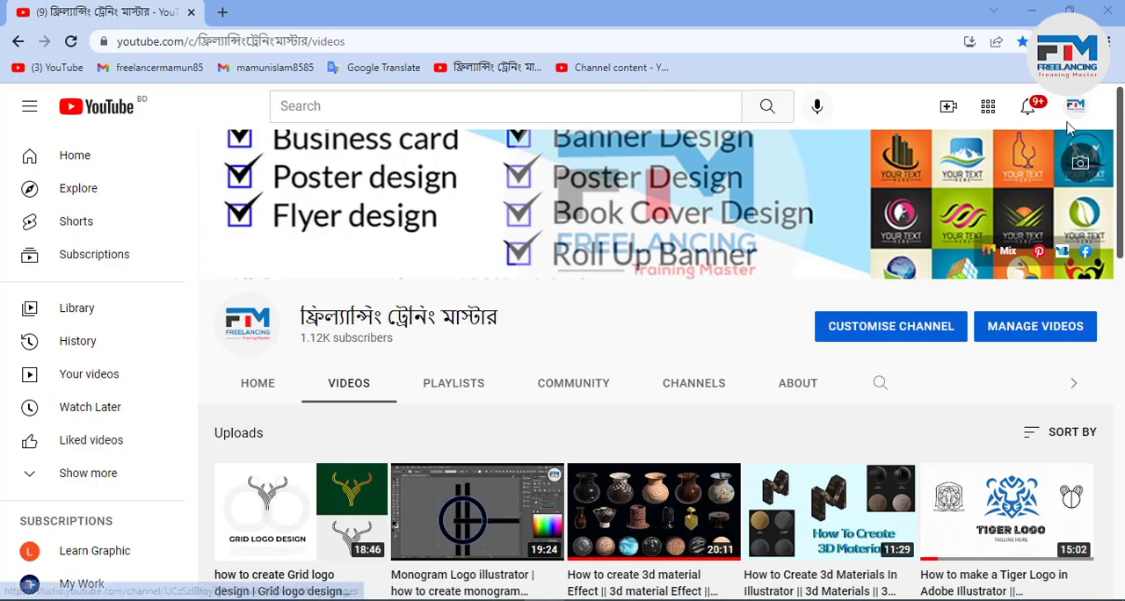
- Switch from the browser past Photoshop and the desktop to the open Illustrator document Untitled-1
click(1032, 11)
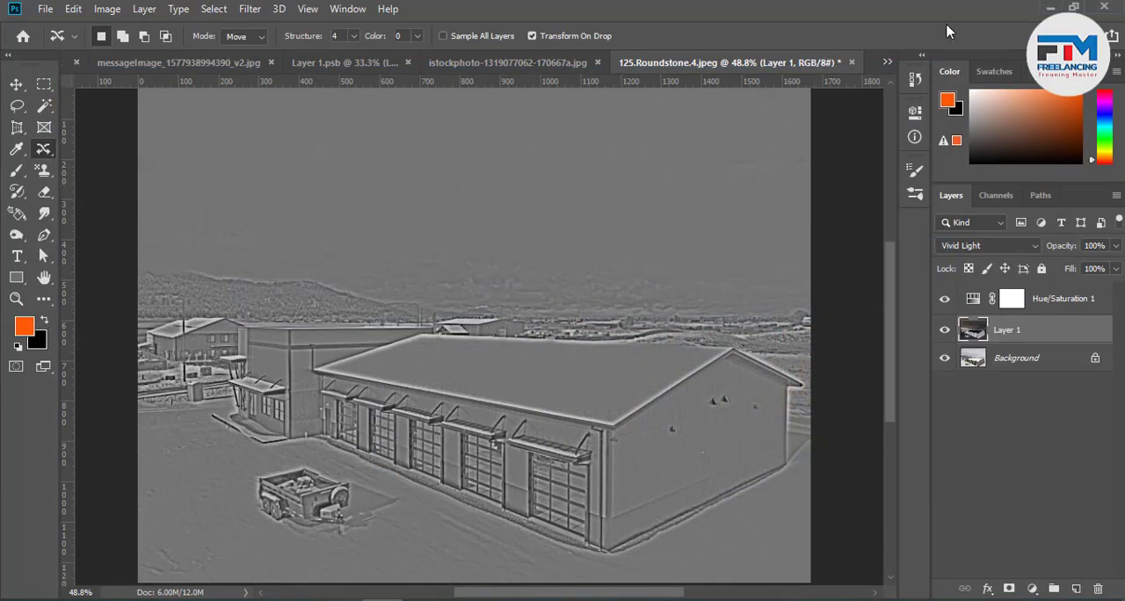
click(1044, 8)
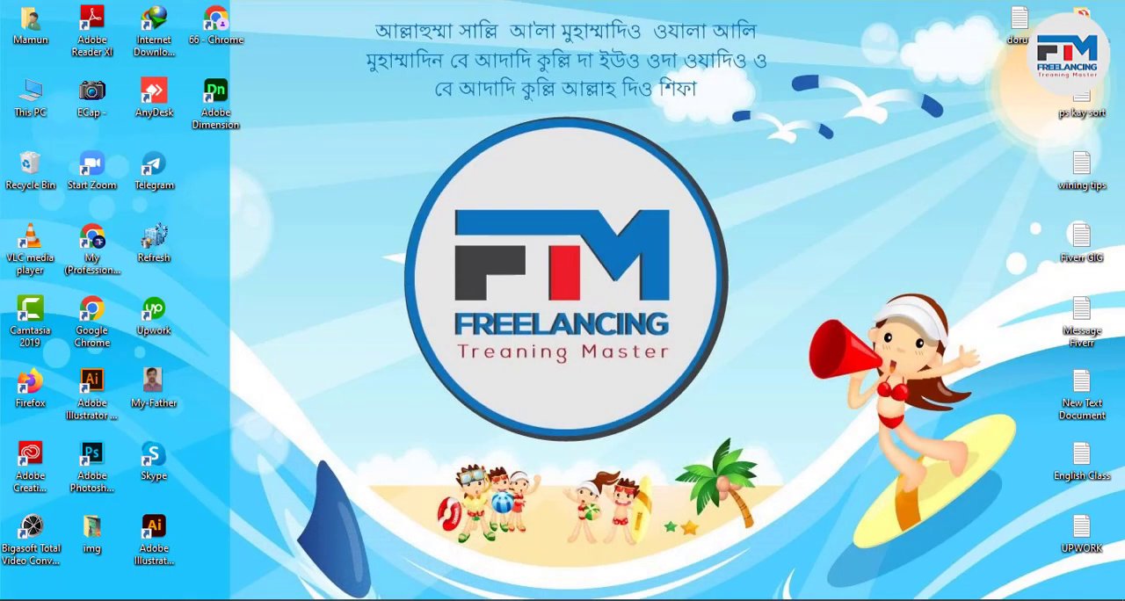
click(424, 599)
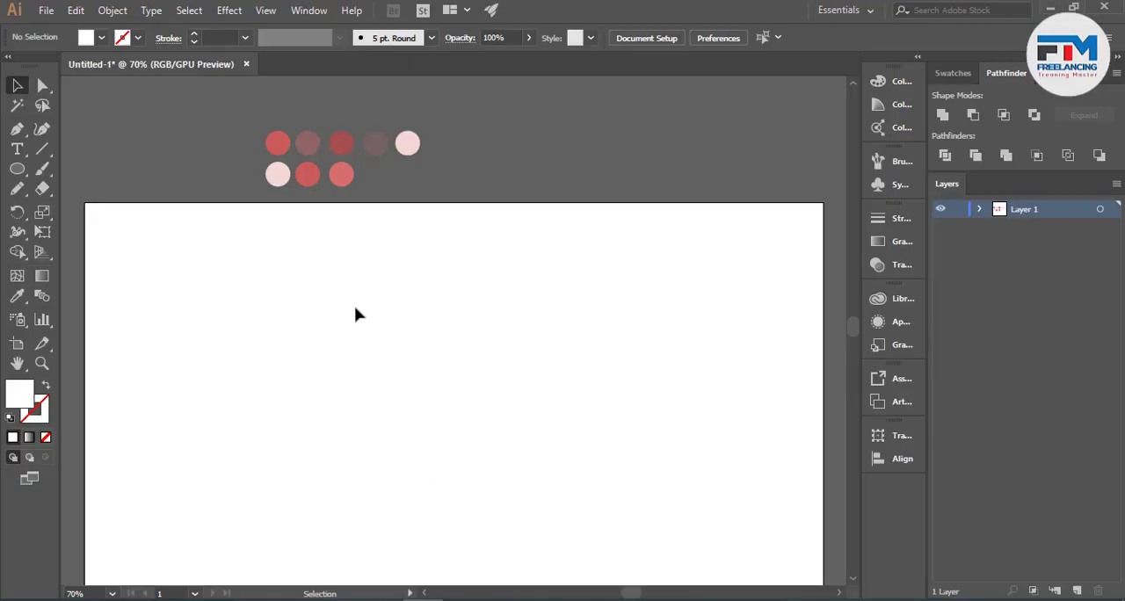
drag(225, 245, 444, 123)
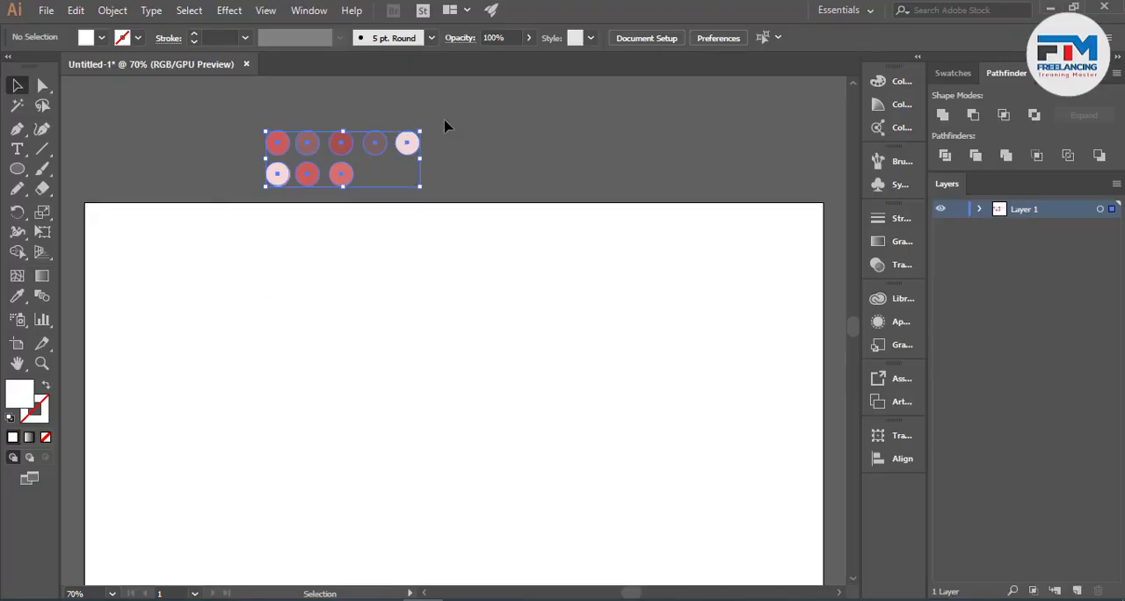
click(451, 171)
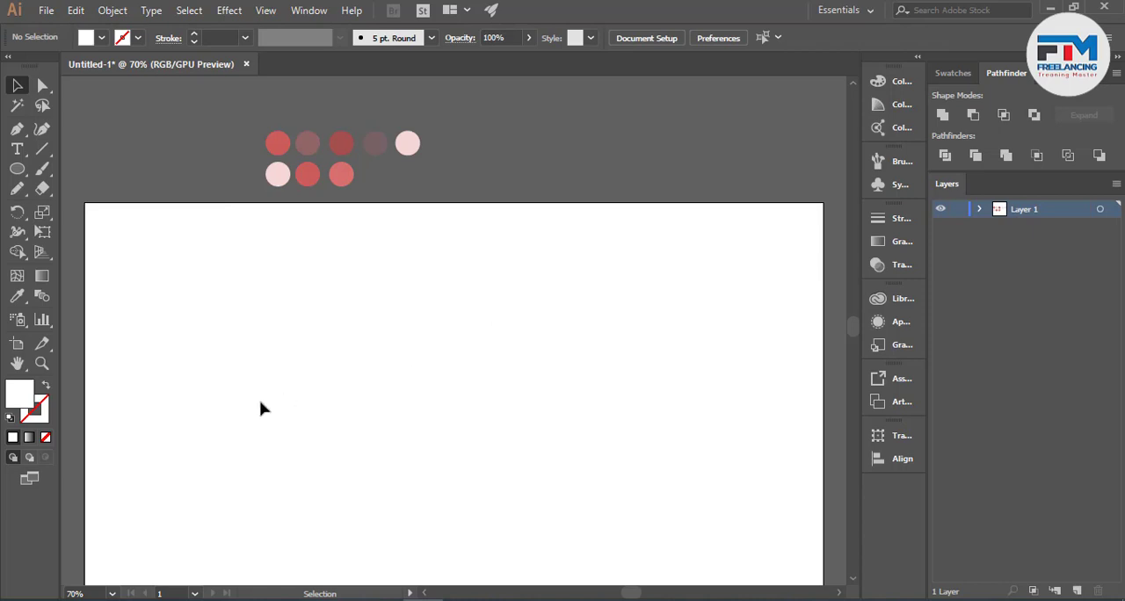
scroll(392, 356, down, 2)
scroll(382, 379, up, 1)
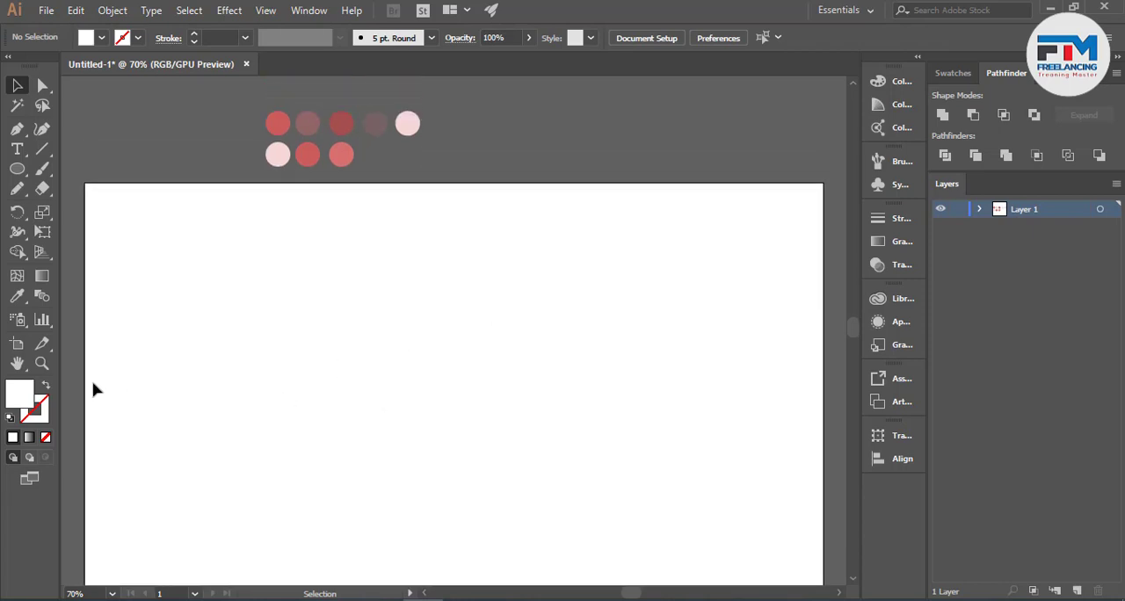
click(17, 188)
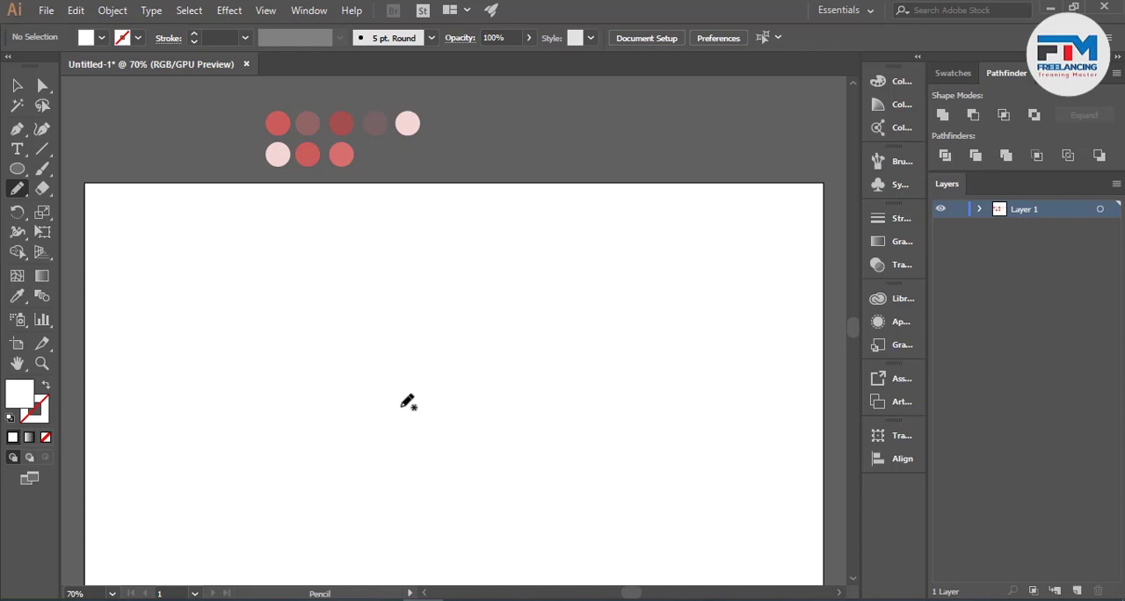
mouse_move(407, 404)
mouse_down()
mouse_move(351, 398)
mouse_move(339, 383)
mouse_move(329, 335)
mouse_move(348, 288)
mouse_move(405, 276)
mouse_move(455, 294)
mouse_move(532, 288)
mouse_move(557, 324)
mouse_move(560, 371)
mouse_move(549, 390)
mouse_move(507, 411)
mouse_move(402, 407)
mouse_move(430, 400)
mouse_up()
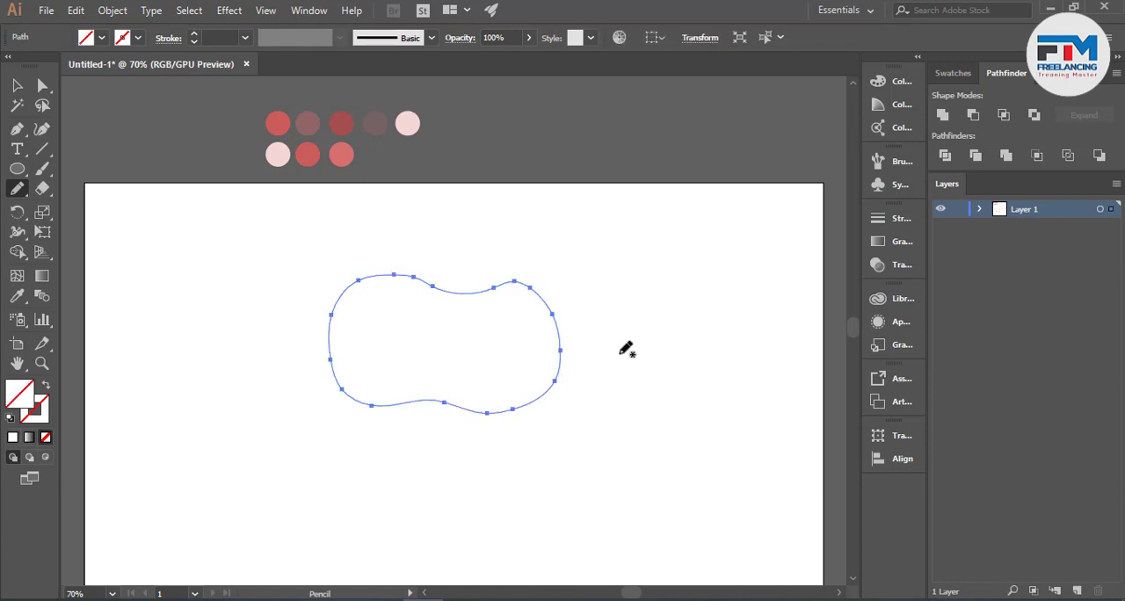
key(ctrl+z)
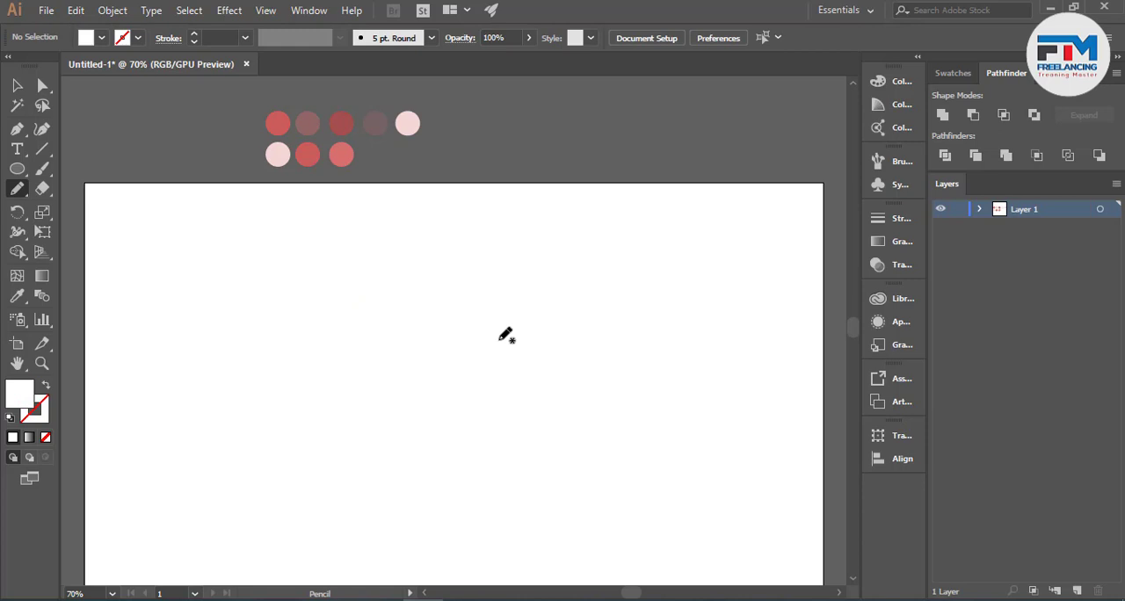
- Draw a freehand closed blob on the artboard with the Pencil tool and fill it with red
mouse_move(498, 339)
mouse_down()
mouse_move(308, 366)
mouse_move(284, 402)
mouse_move(294, 459)
mouse_move(322, 472)
mouse_move(385, 472)
mouse_move(423, 436)
mouse_move(490, 410)
mouse_move(498, 338)
mouse_up()
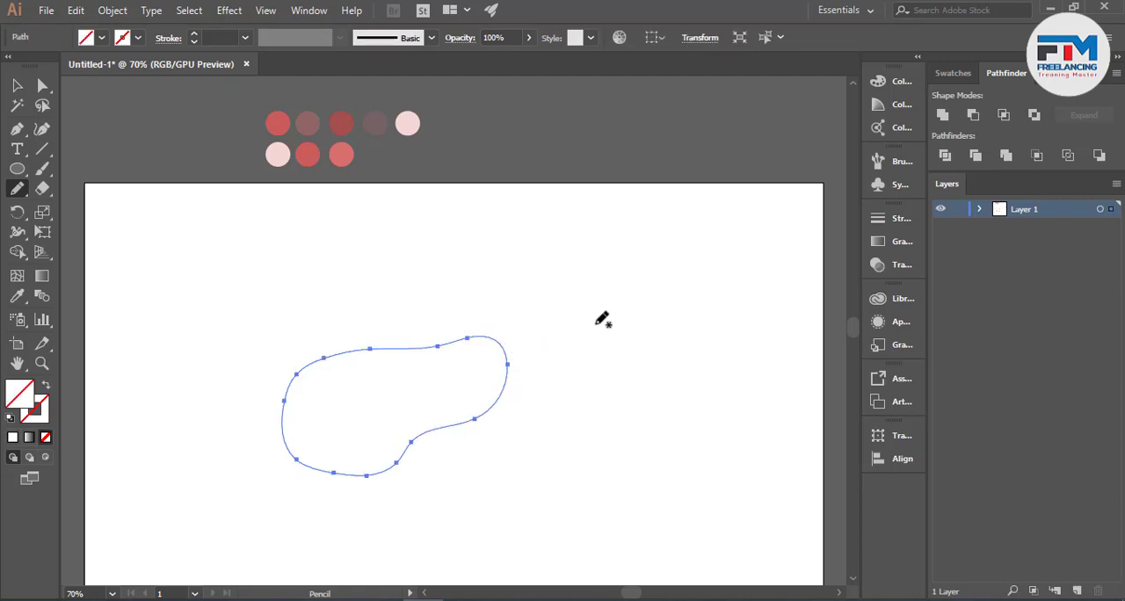
scroll(545, 393, down, 2)
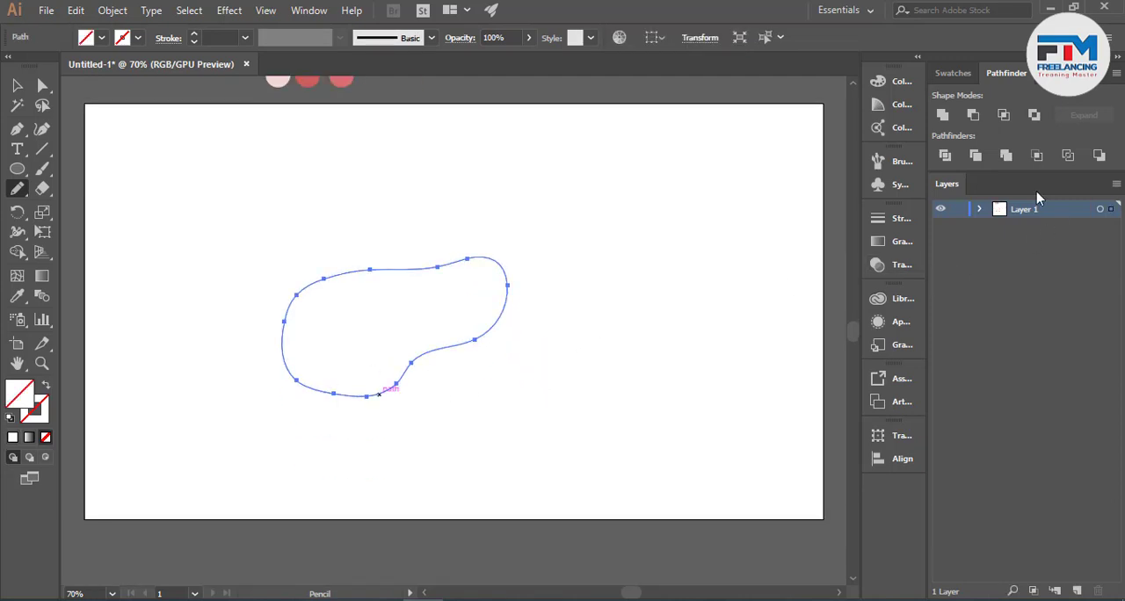
click(952, 73)
click(984, 124)
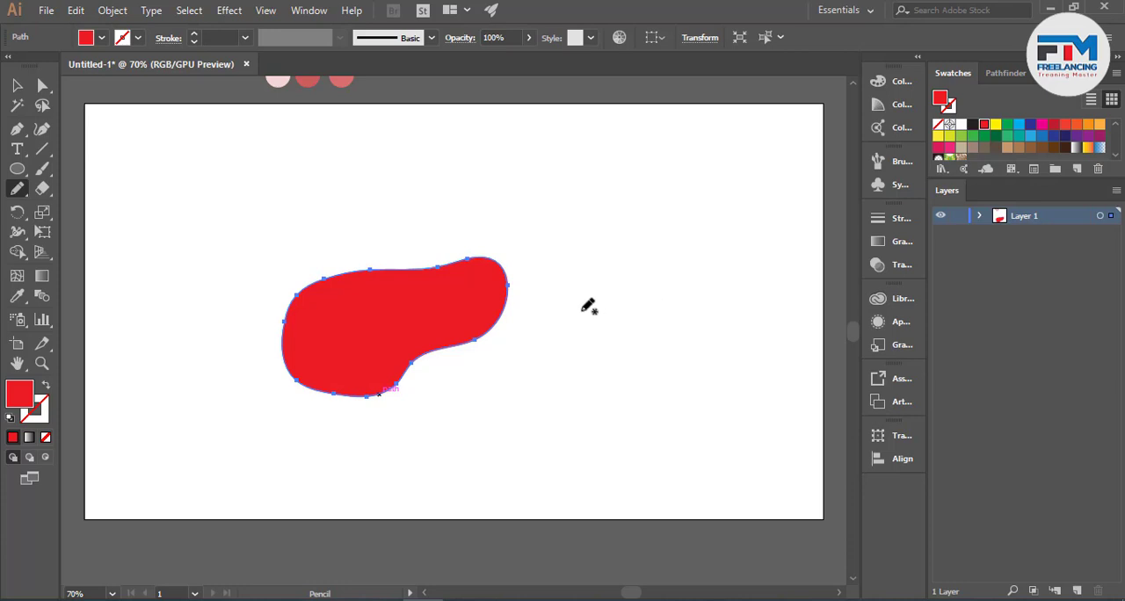
- Draw another freehand closed blob with the Pencil tool to the right of the red one and fill it yellow-green
mouse_move(635, 354)
mouse_down()
mouse_move(585, 334)
mouse_move(568, 282)
mouse_move(597, 242)
mouse_move(665, 258)
mouse_up()
key(ctrl+z)
mouse_move(686, 343)
mouse_down()
mouse_move(646, 349)
mouse_move(606, 327)
mouse_move(588, 289)
mouse_move(594, 245)
mouse_move(624, 225)
mouse_move(701, 240)
mouse_move(771, 227)
mouse_move(798, 265)
mouse_move(799, 309)
mouse_move(676, 348)
mouse_up()
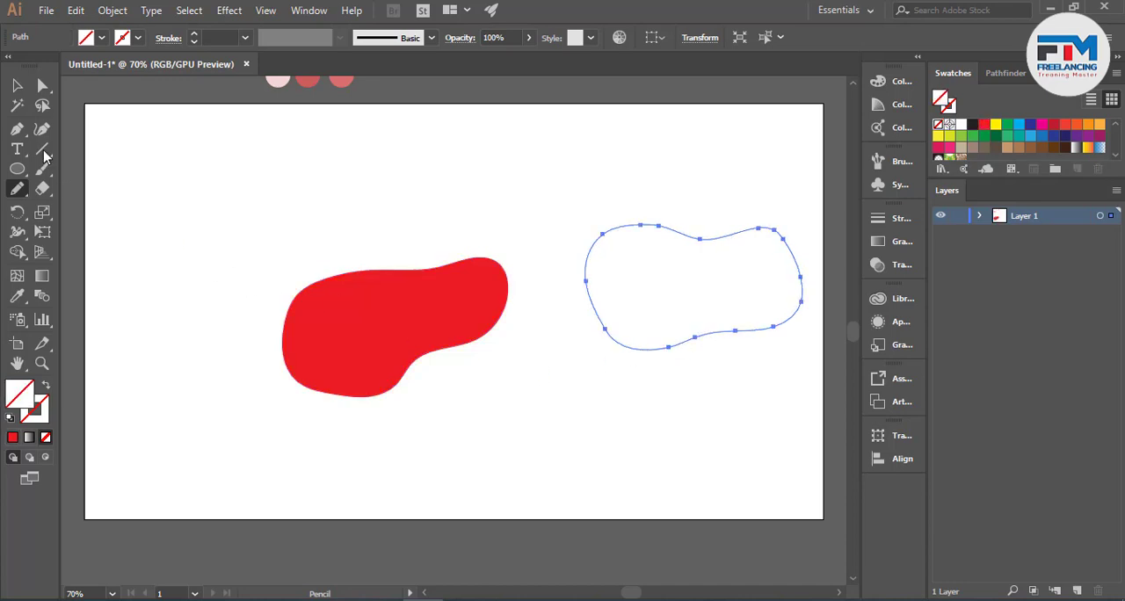
click(17, 86)
click(332, 193)
drag(650, 213, 745, 313)
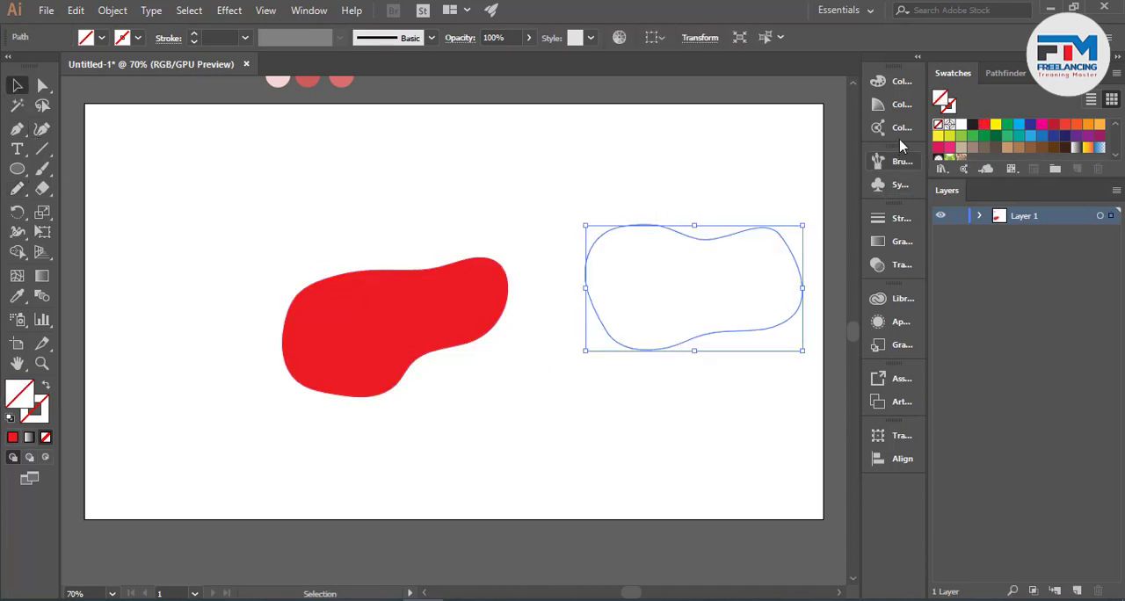
click(949, 135)
click(678, 207)
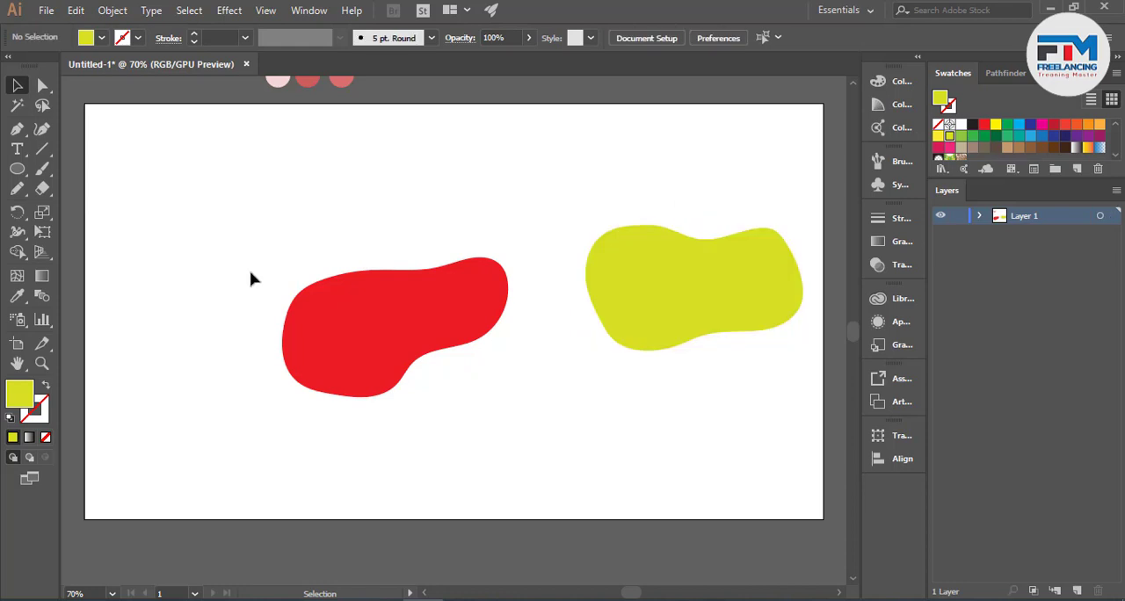
- Delete the red blob and move the yellow-green blob over to the left part of the artboard
click(392, 388)
key(Delete)
drag(598, 288, 240, 284)
click(542, 394)
scroll(343, 381, up, 2)
- Recolour the yellow-green blob with the Eyedropper, sampling the first circle in the palette's upper row
click(341, 388)
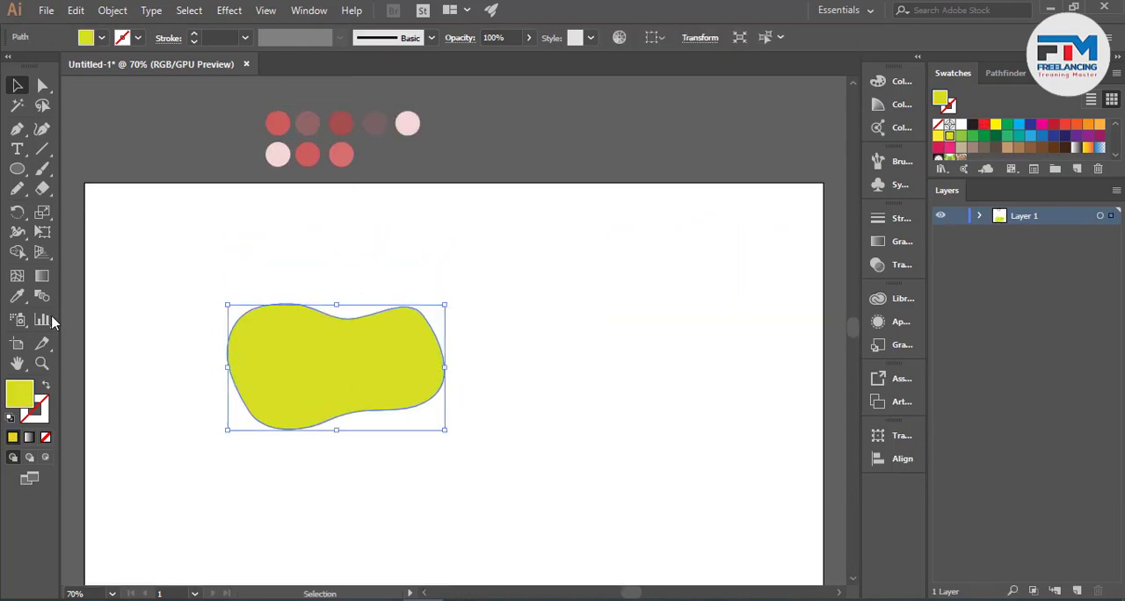
click(17, 296)
click(278, 122)
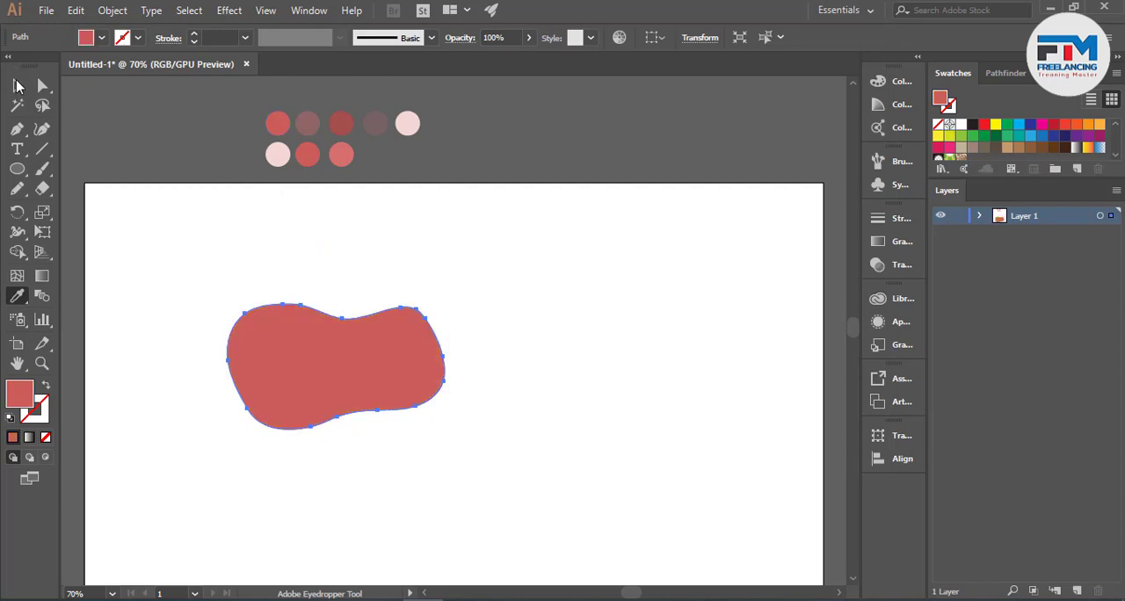
click(17, 85)
click(196, 252)
scroll(198, 389, up, 2)
scroll(521, 388, down, 2)
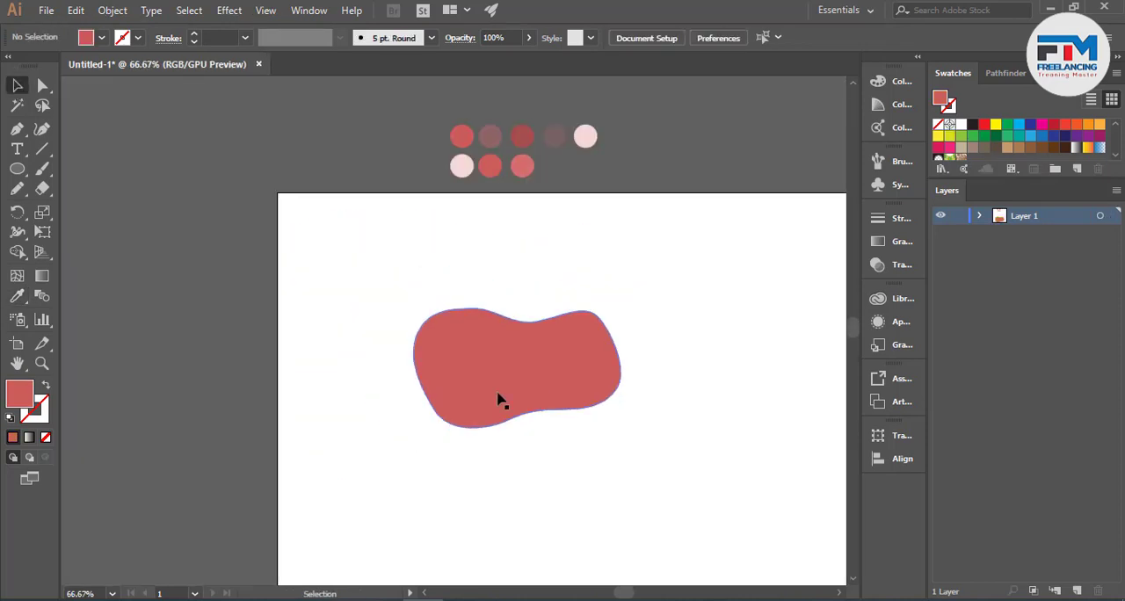
- Change the blob's fill to the bright orange-red swatch
scroll(497, 396, up, 1)
click(600, 392)
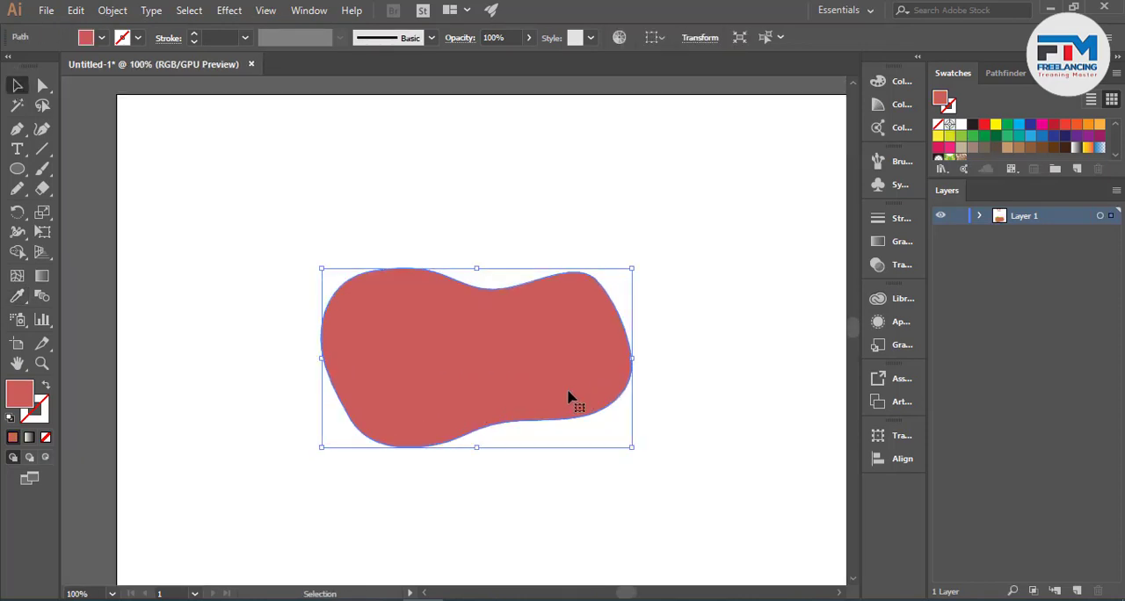
click(1064, 124)
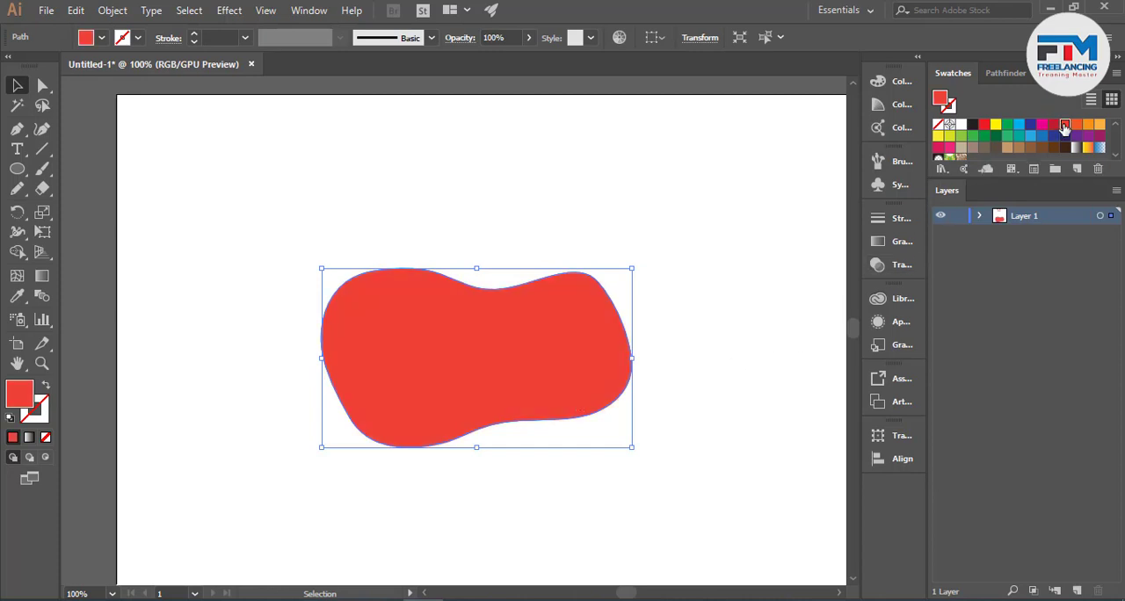
click(733, 300)
scroll(266, 419, down, 1)
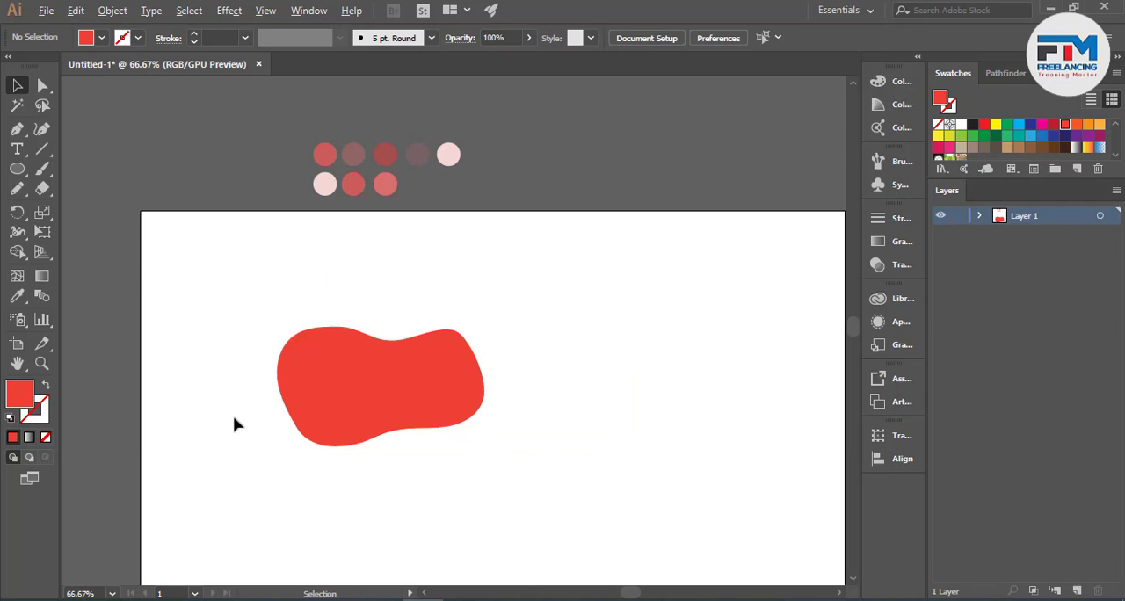
scroll(236, 424, up, 2)
scroll(266, 431, down, 2)
scroll(326, 446, up, 2)
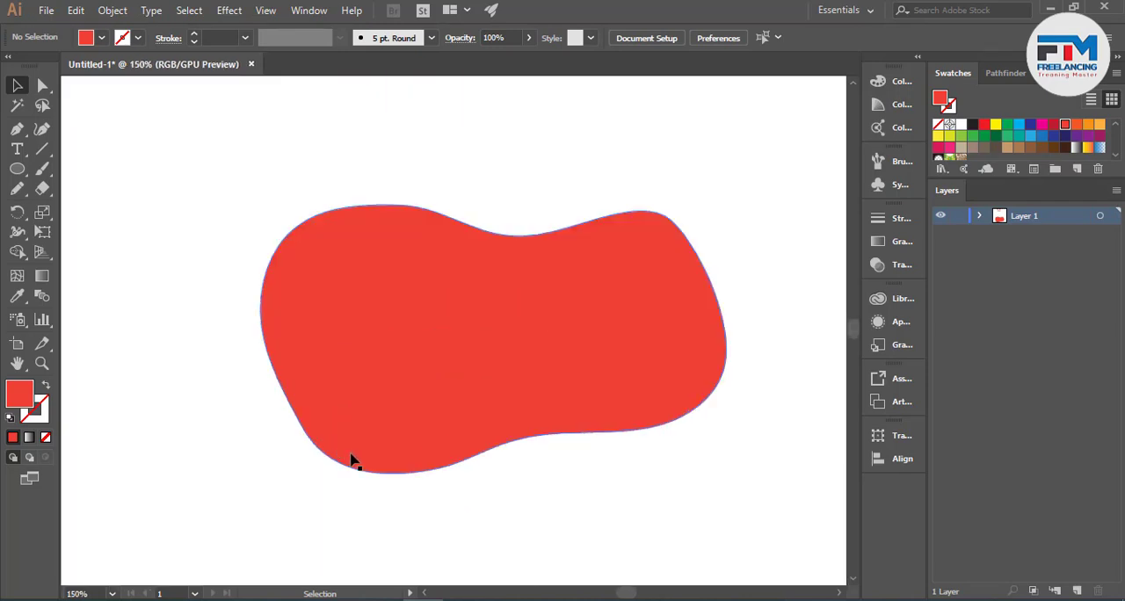
scroll(406, 472, down, 1)
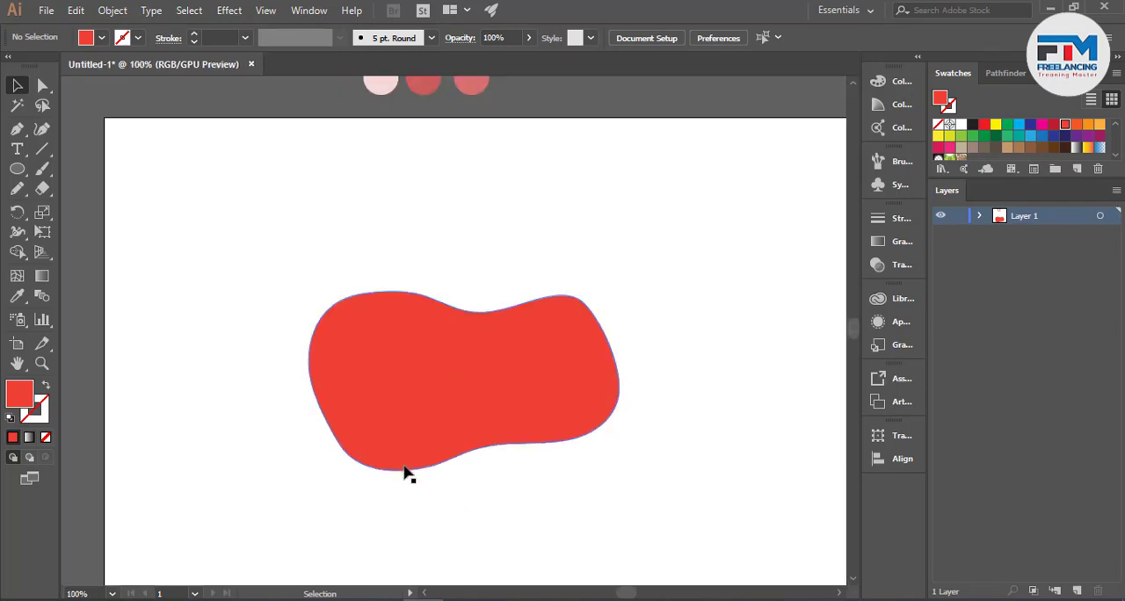
scroll(492, 441, down, 1)
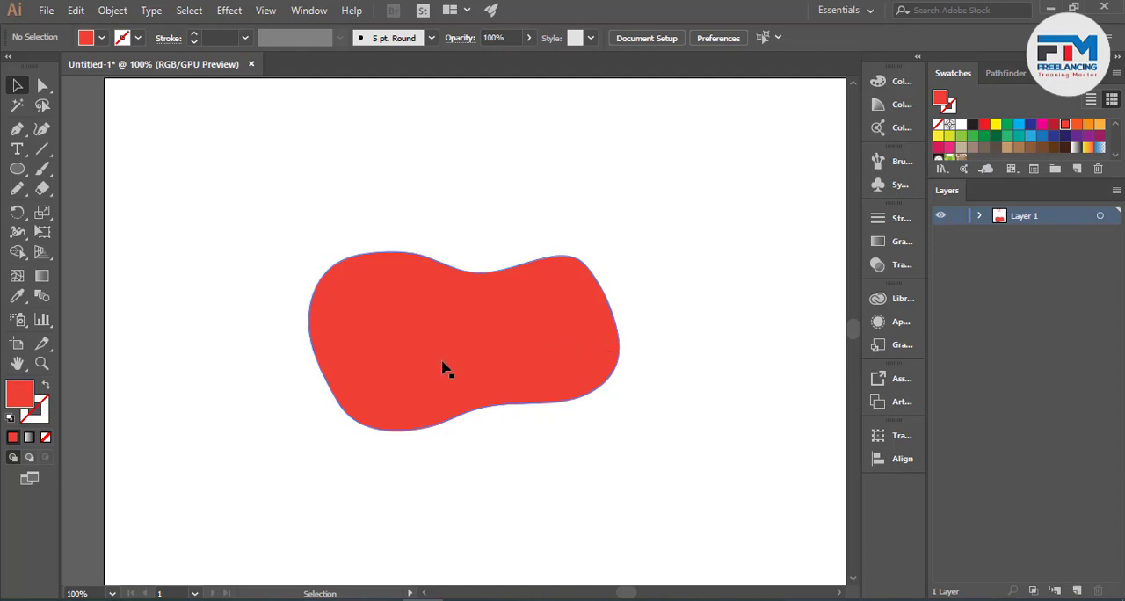
- Draw one long winding closed path inside the blob with the Pencil tool, forming wavy bands that cover most of its surface
scroll(387, 409, up, 2)
scroll(626, 264, up, 1)
scroll(342, 308, down, 1)
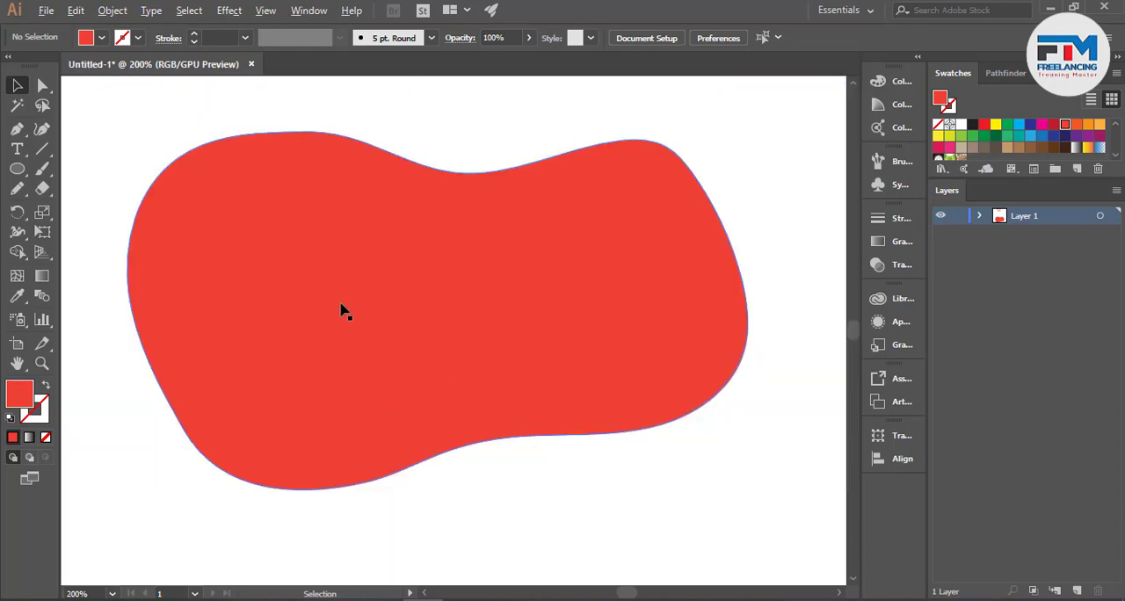
click(17, 188)
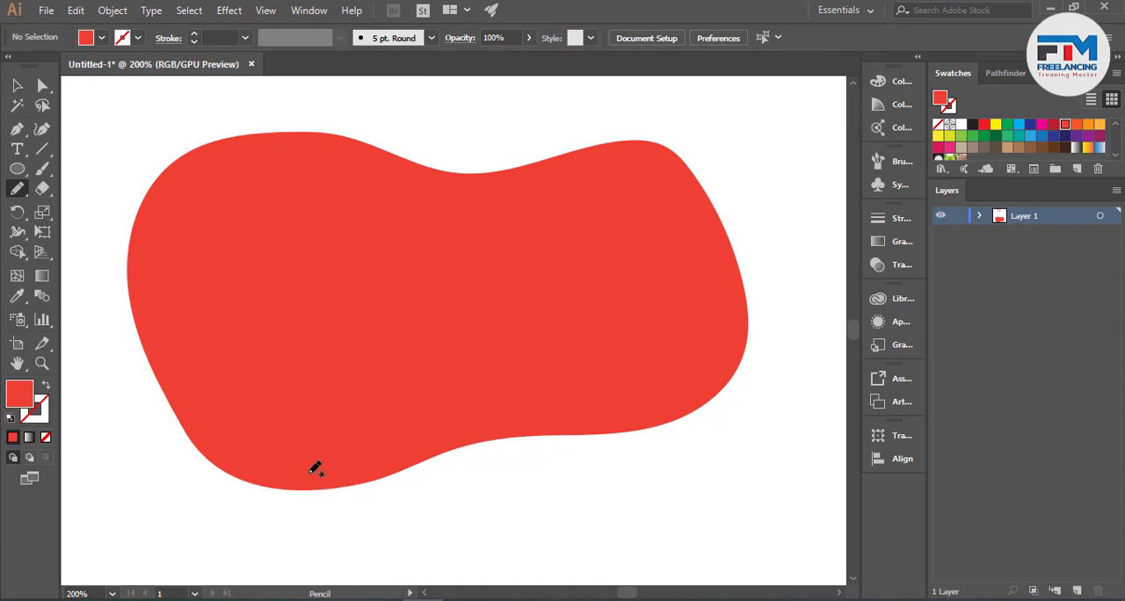
drag(312, 432, 230, 424)
mouse_move(227, 384)
mouse_down()
mouse_move(254, 367)
mouse_move(257, 346)
mouse_move(167, 324)
mouse_move(157, 300)
mouse_move(161, 273)
mouse_move(200, 232)
mouse_up()
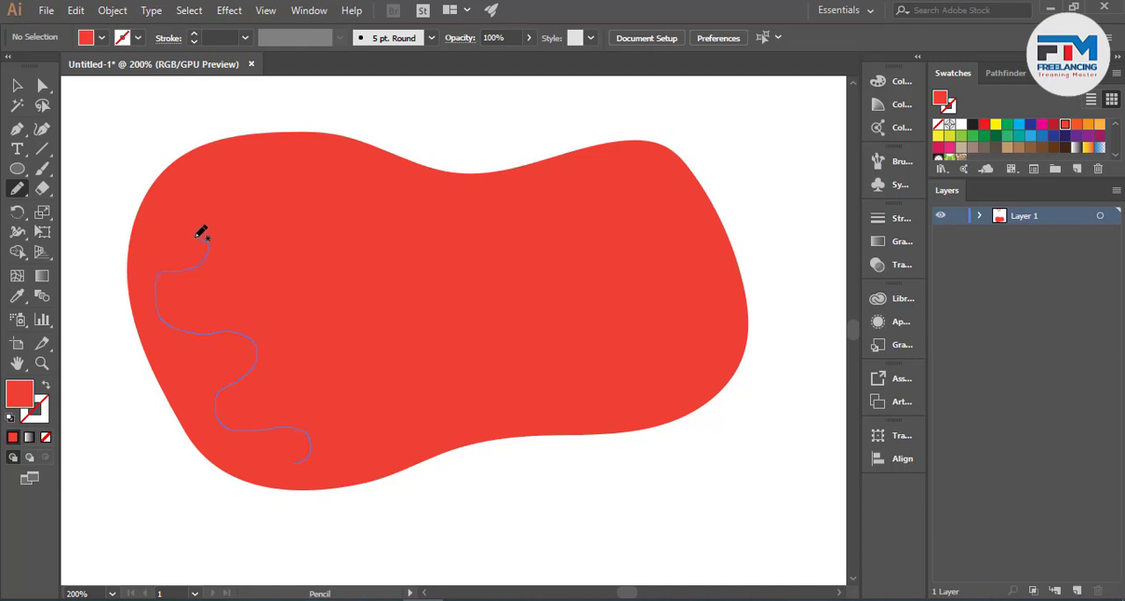
drag(164, 193, 203, 180)
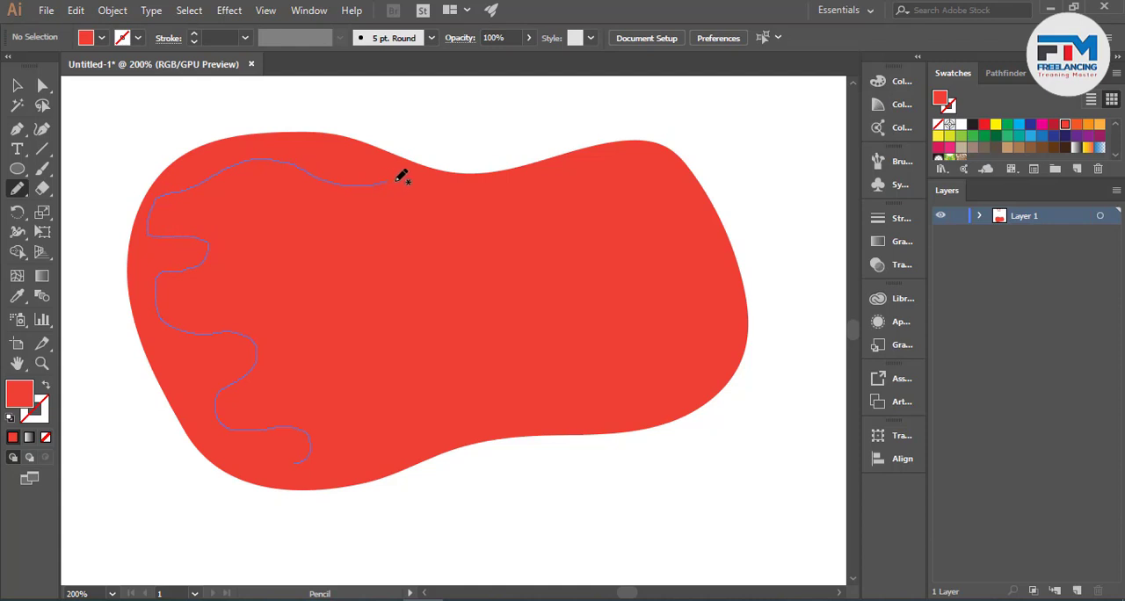
drag(396, 180, 408, 197)
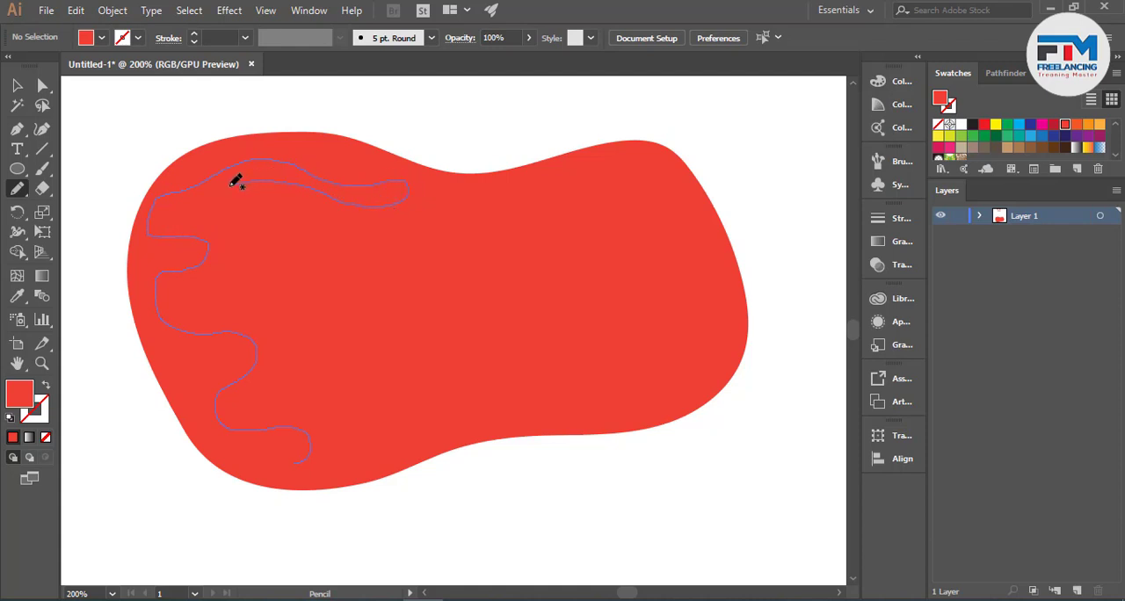
drag(232, 185, 174, 211)
drag(227, 241, 266, 236)
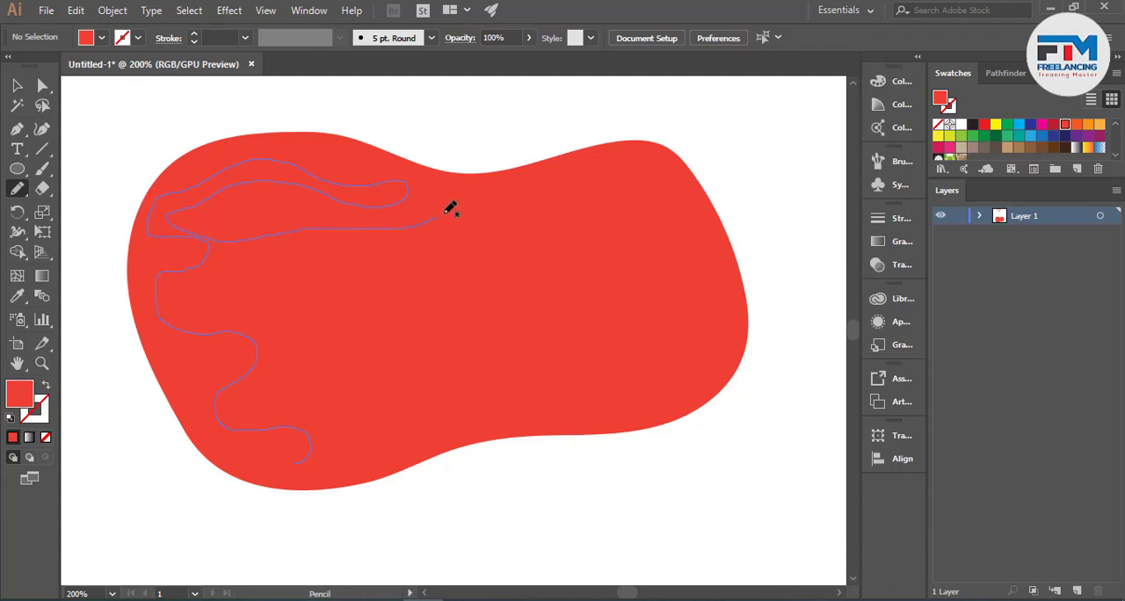
mouse_move(618, 169)
mouse_down()
mouse_move(677, 170)
mouse_move(683, 185)
mouse_move(559, 217)
mouse_up()
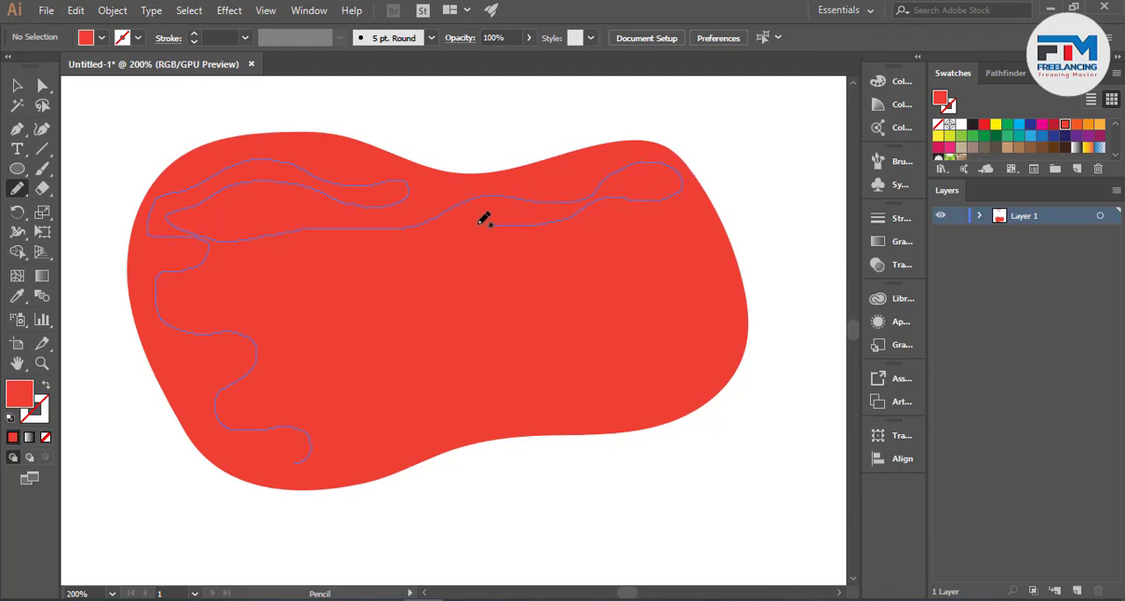
drag(482, 220, 423, 226)
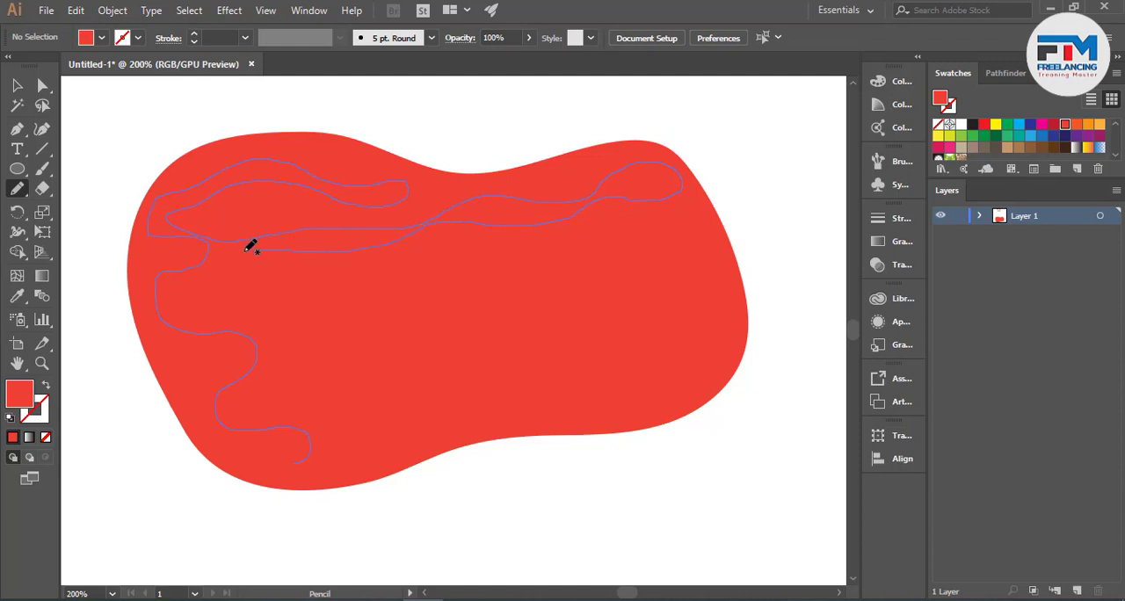
mouse_move(251, 246)
mouse_down()
mouse_move(220, 250)
mouse_move(207, 276)
mouse_move(178, 284)
mouse_move(180, 304)
mouse_move(221, 298)
mouse_move(257, 274)
mouse_move(350, 266)
mouse_move(354, 278)
mouse_move(268, 288)
mouse_up()
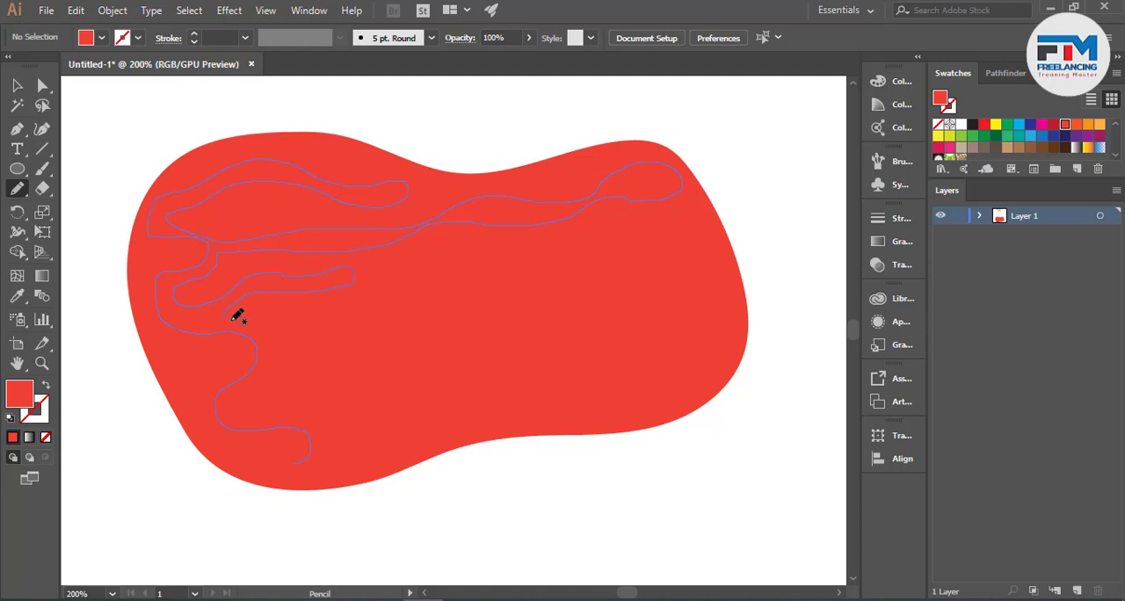
mouse_move(233, 320)
mouse_down()
mouse_move(270, 327)
mouse_move(270, 369)
mouse_up()
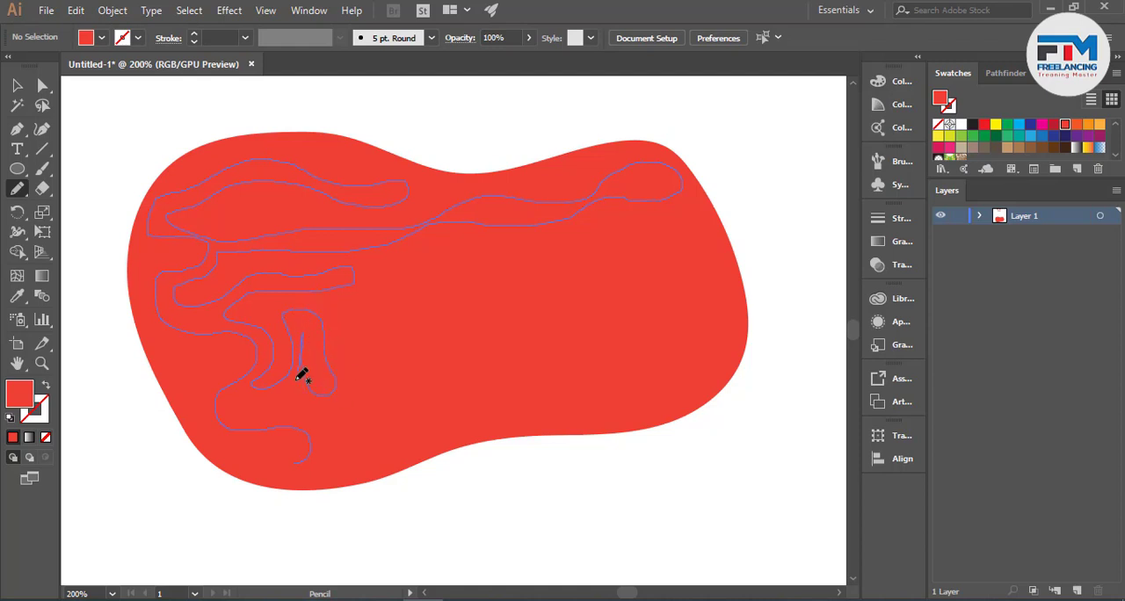
mouse_move(283, 391)
mouse_down()
mouse_move(243, 397)
mouse_move(261, 418)
mouse_up()
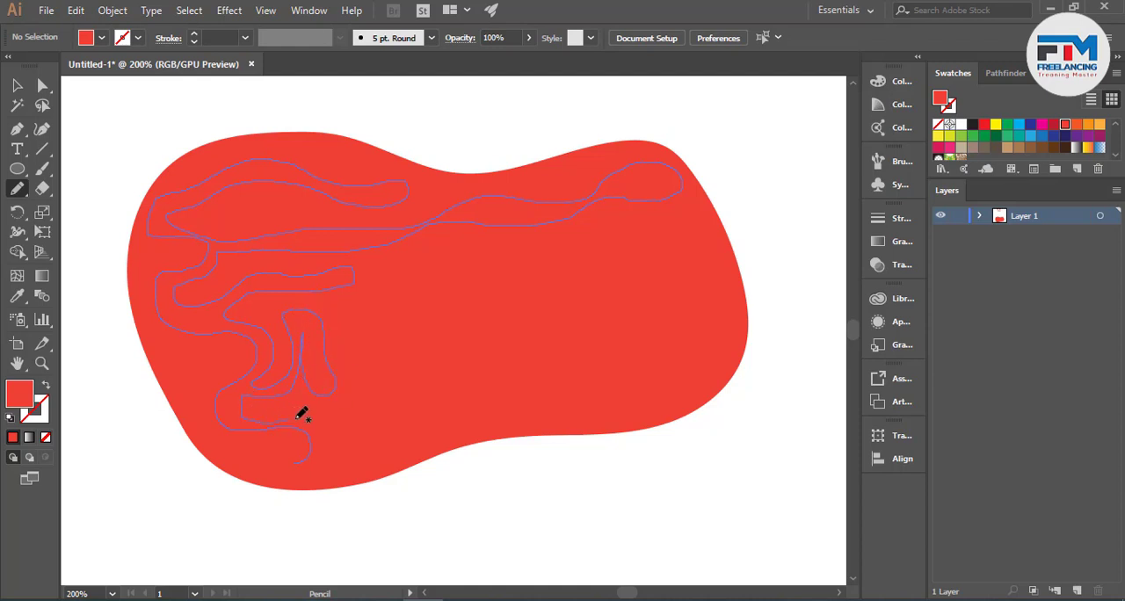
mouse_move(325, 455)
mouse_down()
mouse_move(337, 452)
mouse_move(340, 412)
mouse_up()
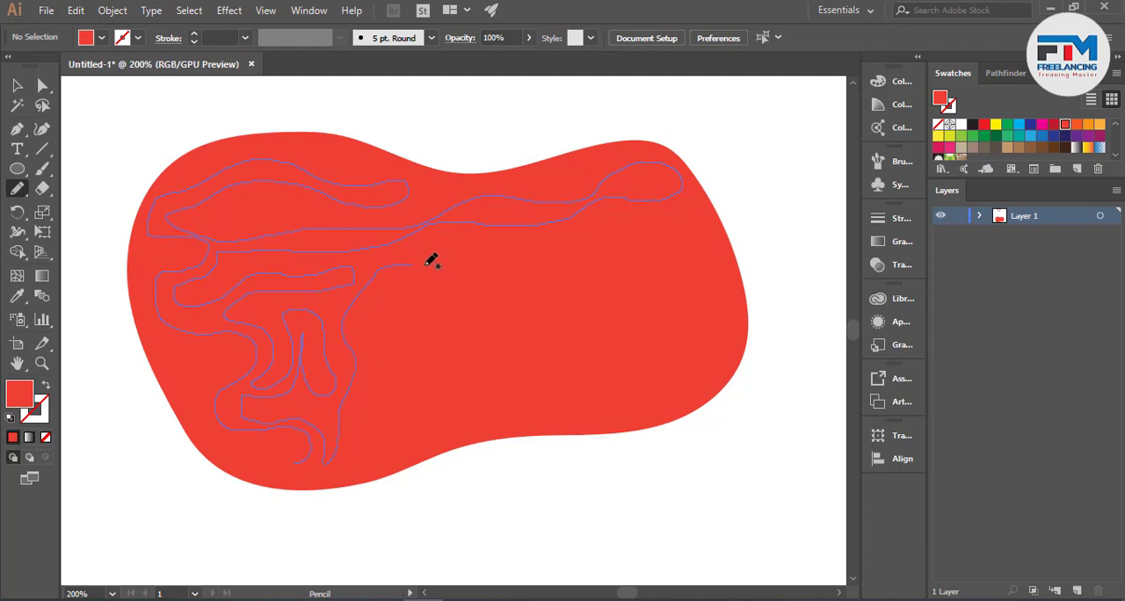
drag(430, 260, 563, 260)
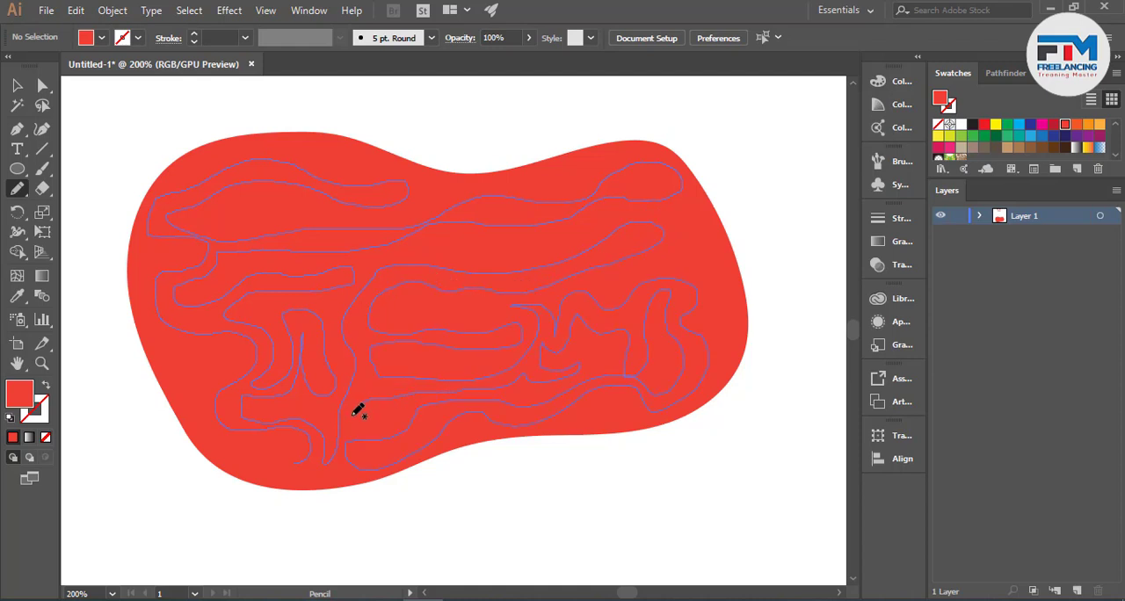
mouse_move(357, 413)
mouse_down()
mouse_move(327, 476)
mouse_move(230, 460)
mouse_move(255, 462)
mouse_move(198, 423)
mouse_move(205, 368)
mouse_up()
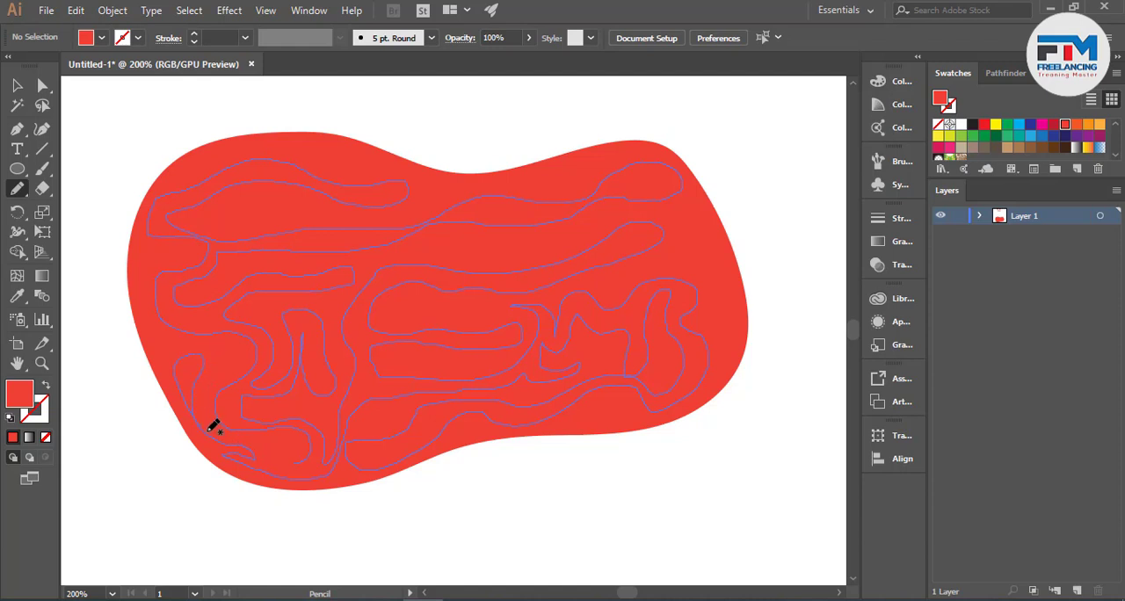
mouse_move(231, 438)
mouse_down()
mouse_move(296, 454)
mouse_move(402, 429)
mouse_up()
ctrl+click(407, 354)
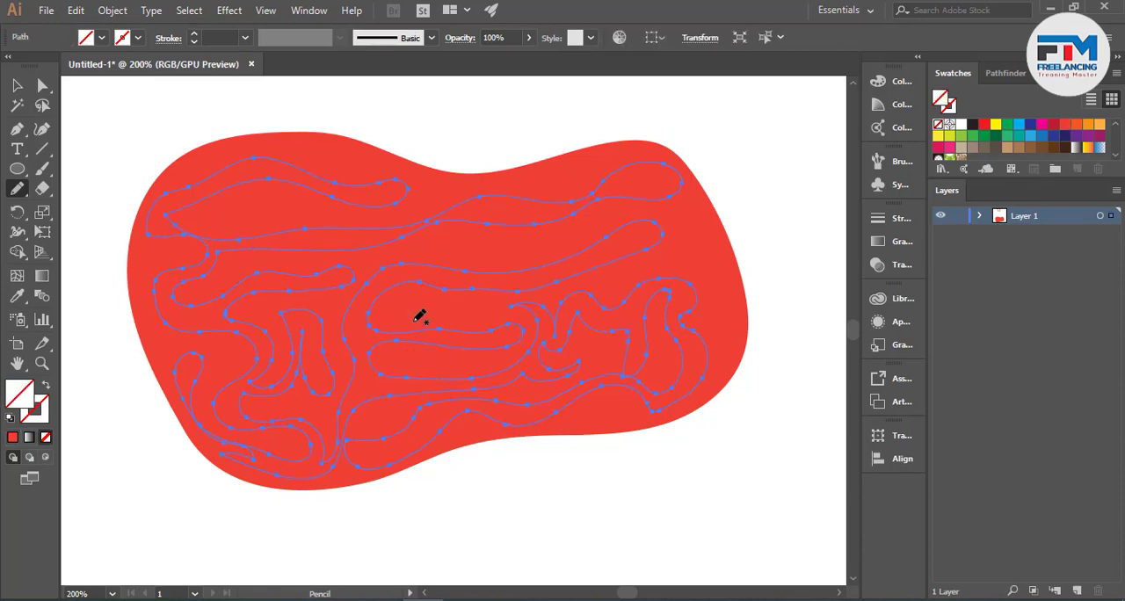
- Sample the second circle in the palette's upper row with the Eyedropper to give the winding path its fill and 40% opacity
scroll(457, 334, up, 2)
click(17, 296)
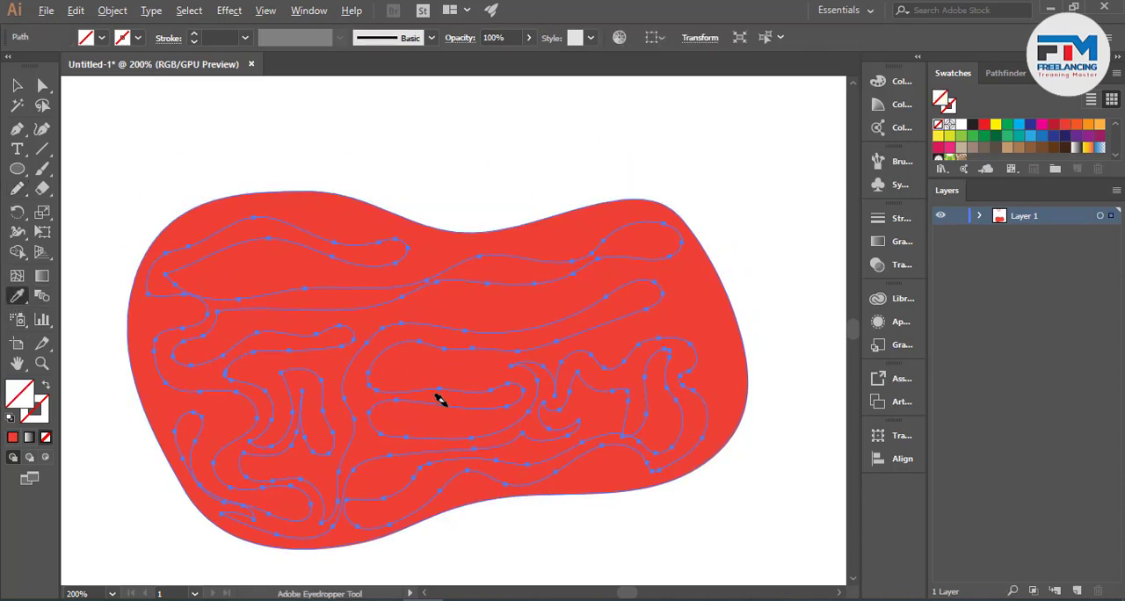
scroll(439, 400, down, 2)
scroll(427, 313, up, 2)
click(400, 97)
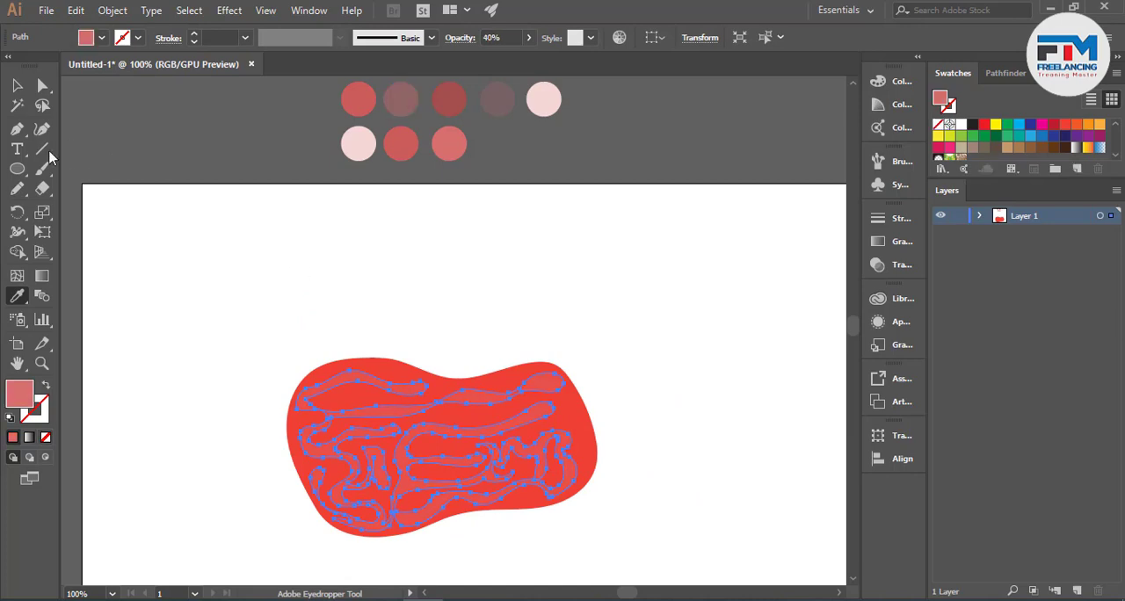
click(17, 85)
click(374, 331)
scroll(437, 553, up, 1)
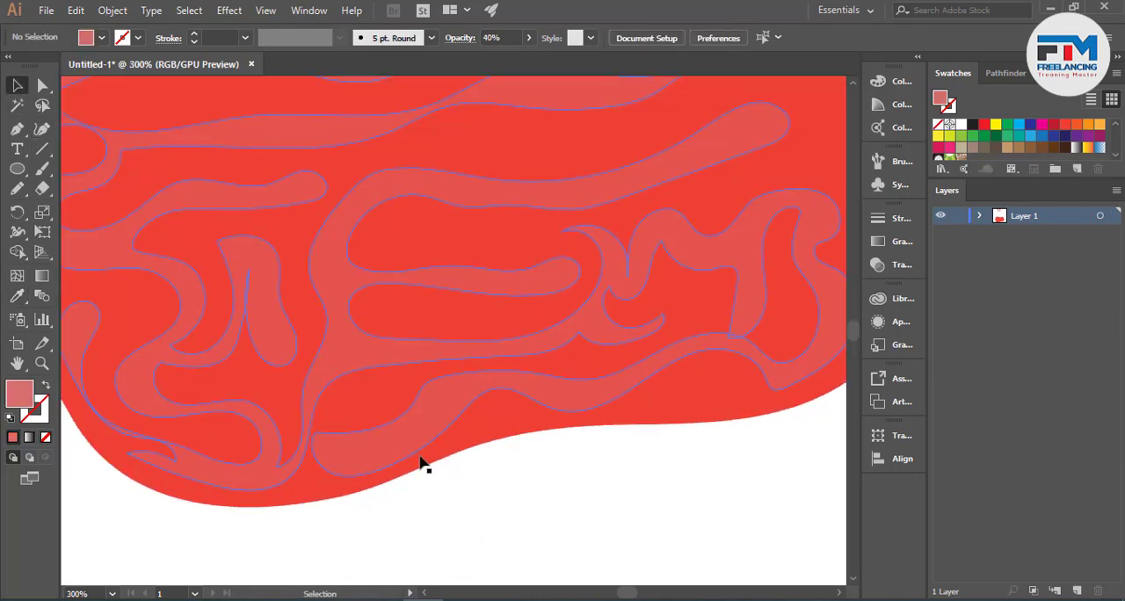
scroll(423, 461, down, 2)
click(430, 446)
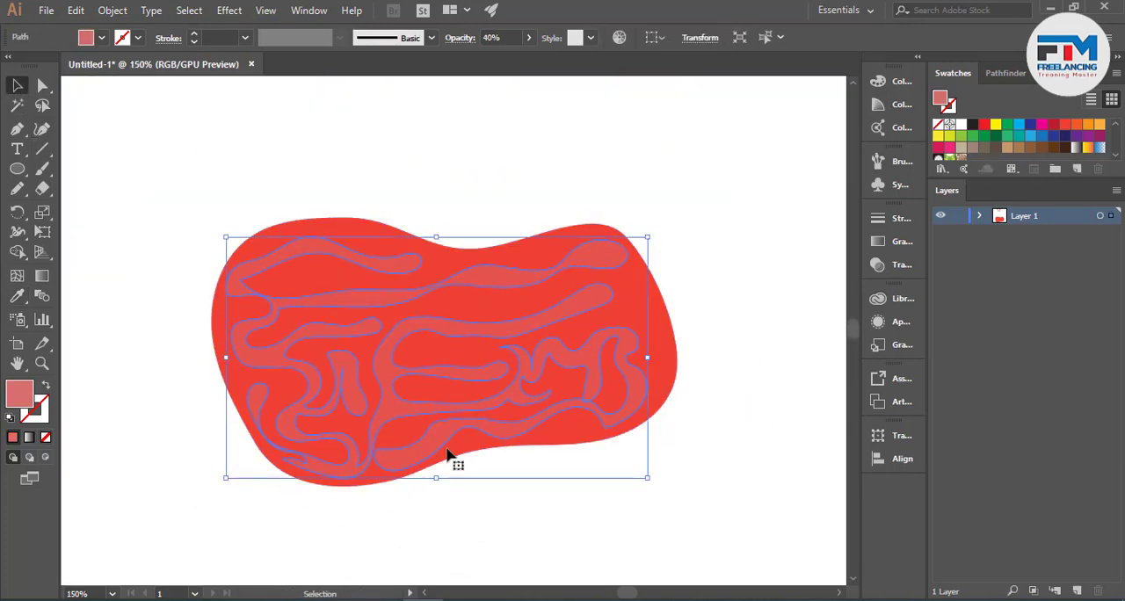
click(691, 313)
- Recolour the blob behind the wavy bands with the muted red of the first circle in the palette's upper row
scroll(650, 381, down, 2)
click(526, 348)
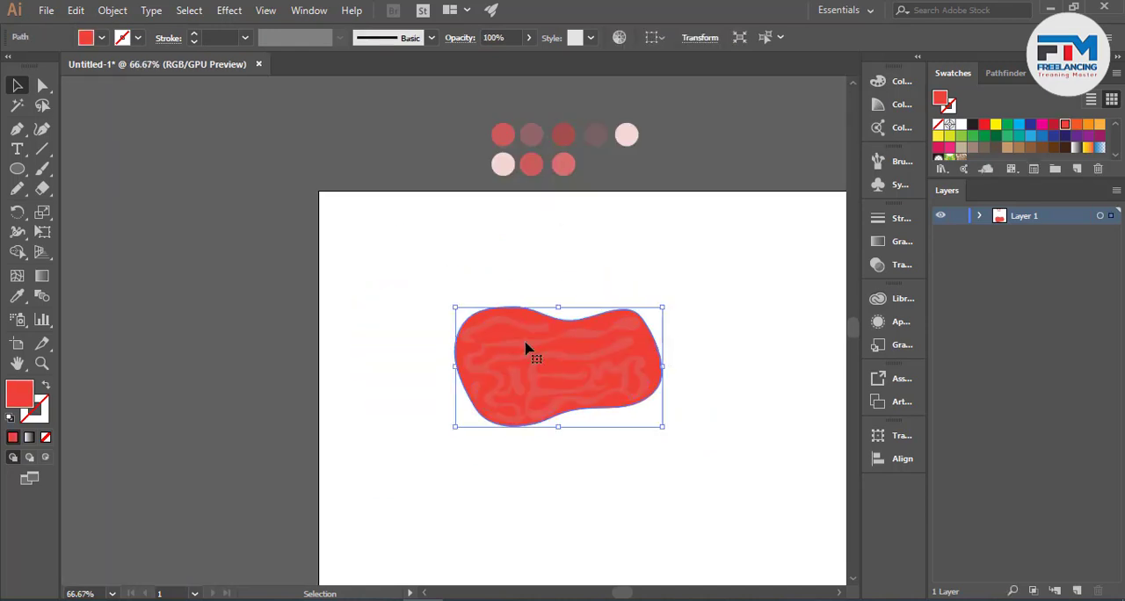
click(17, 295)
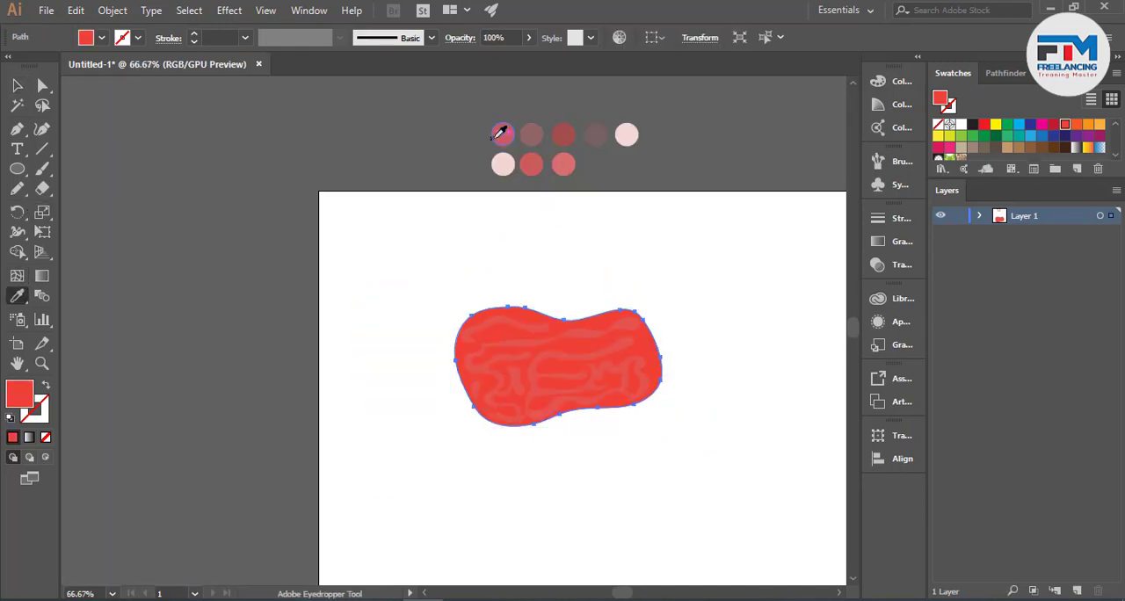
click(496, 136)
click(16, 86)
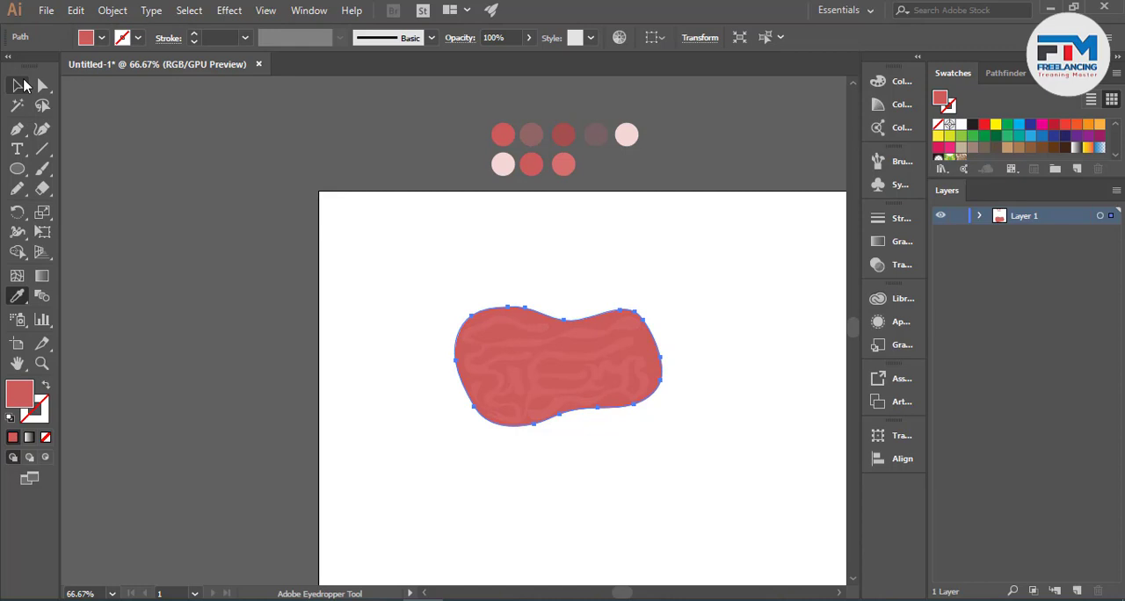
click(208, 211)
scroll(698, 361, up, 2)
scroll(615, 417, down, 1)
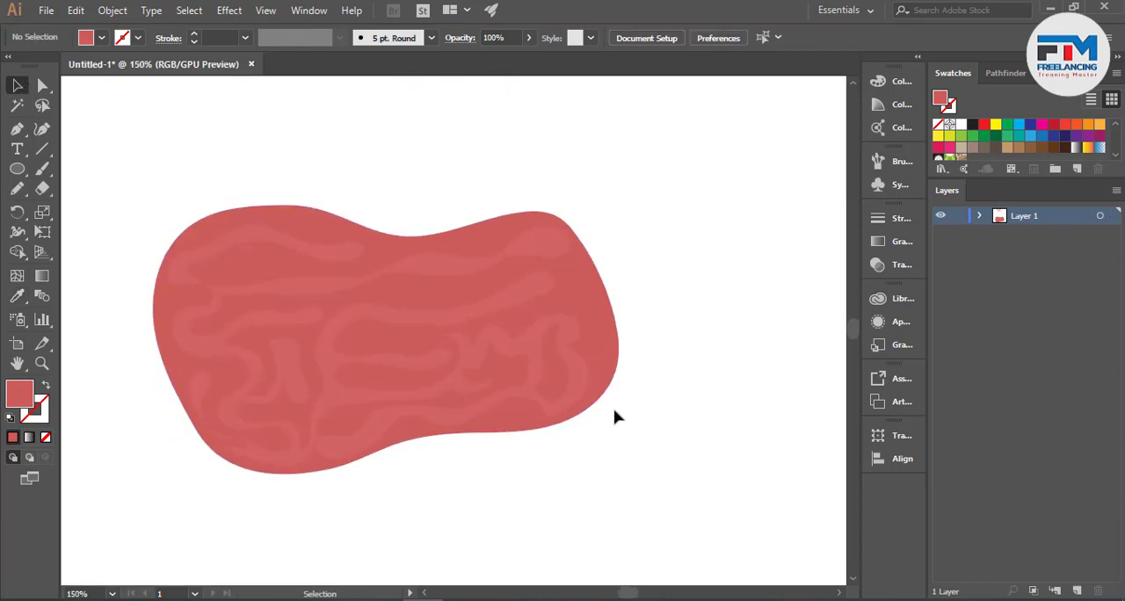
scroll(615, 422, down, 3)
scroll(612, 428, up, 2)
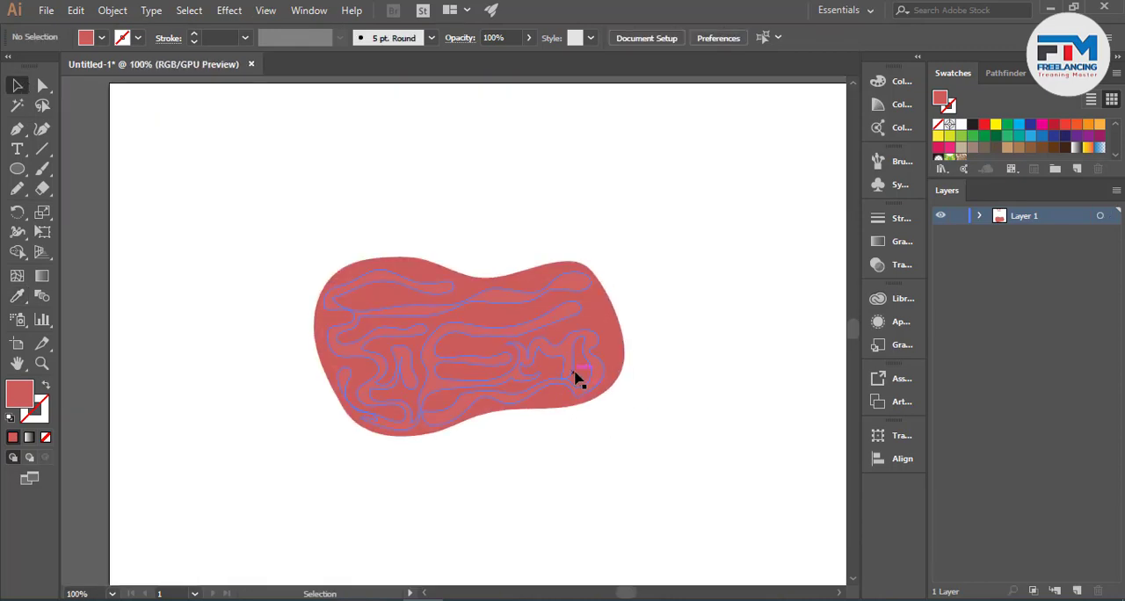
click(570, 378)
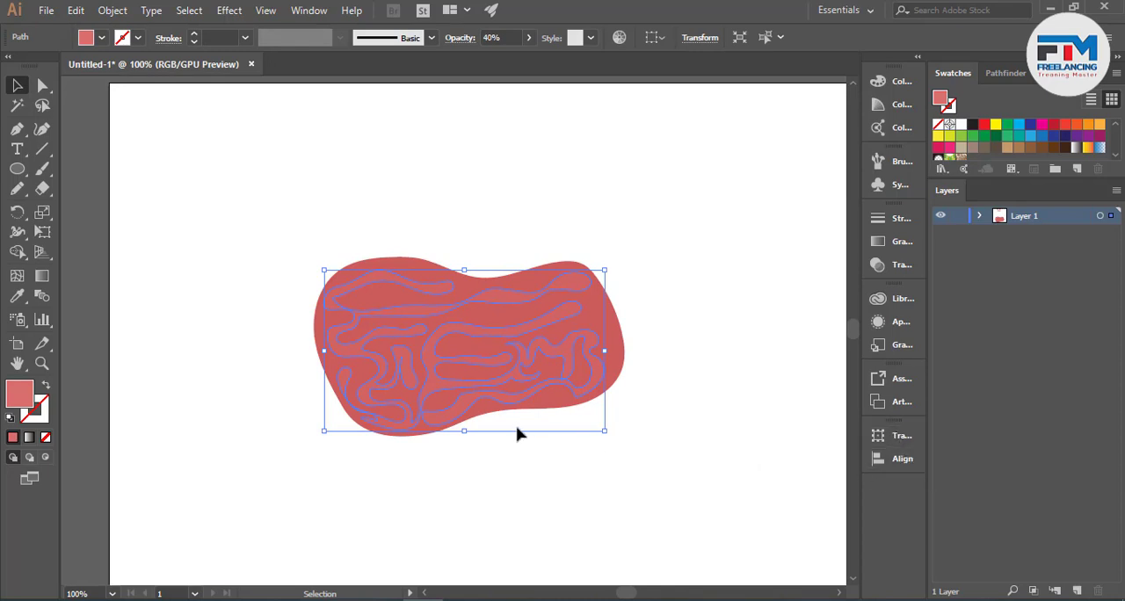
click(539, 473)
scroll(541, 457, up, 4)
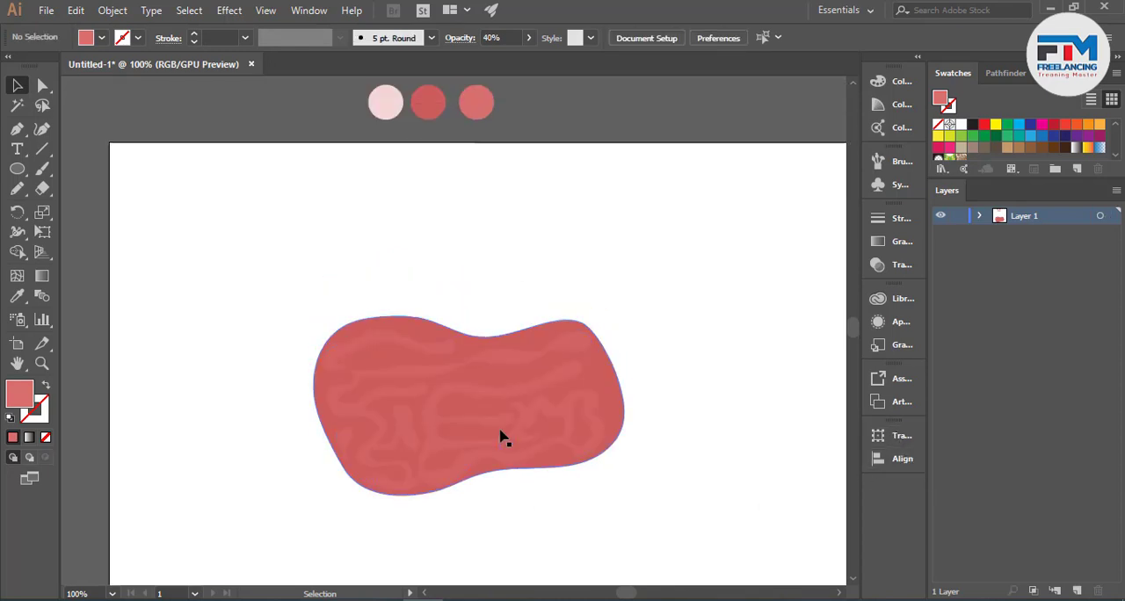
scroll(505, 431, down, 4)
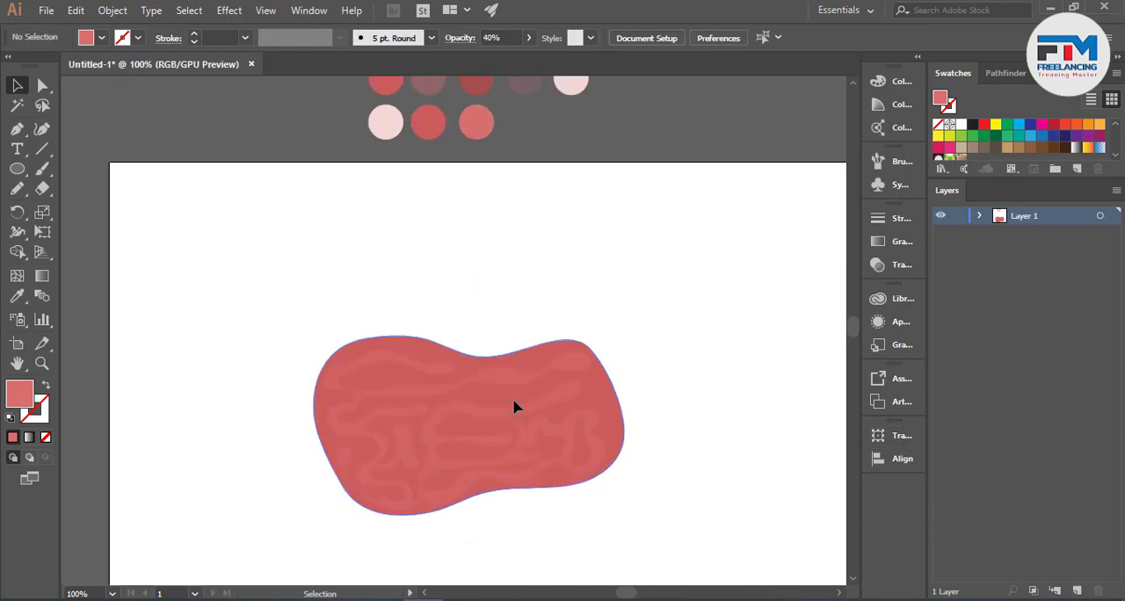
- Duplicate the blob slightly below the original and recolour the copy with the dark red third circle in the palette's upper row
scroll(492, 440, up, 2)
drag(465, 377, 466, 406)
scroll(515, 427, down, 3)
key(i)
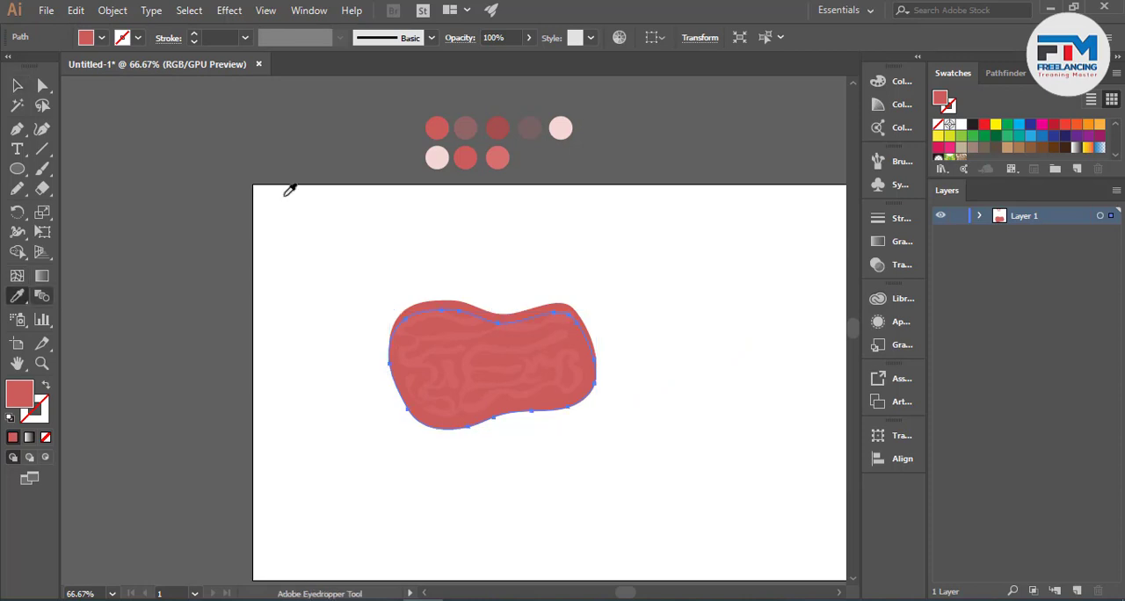
click(497, 128)
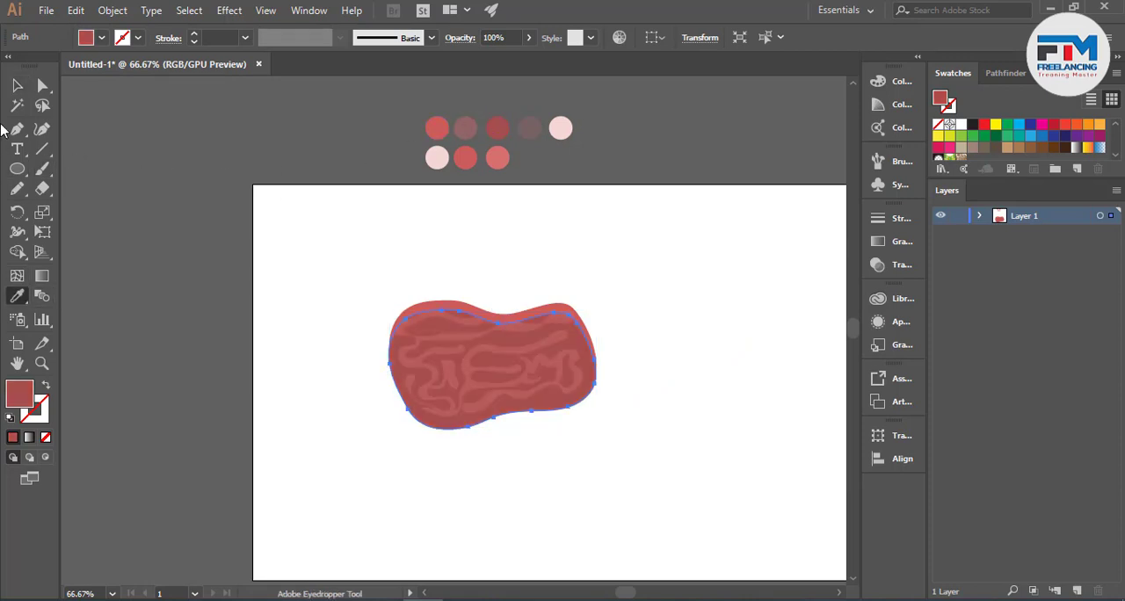
- Arrange the dark red copy behind the original blob
click(20, 86)
key(ctrl+[)
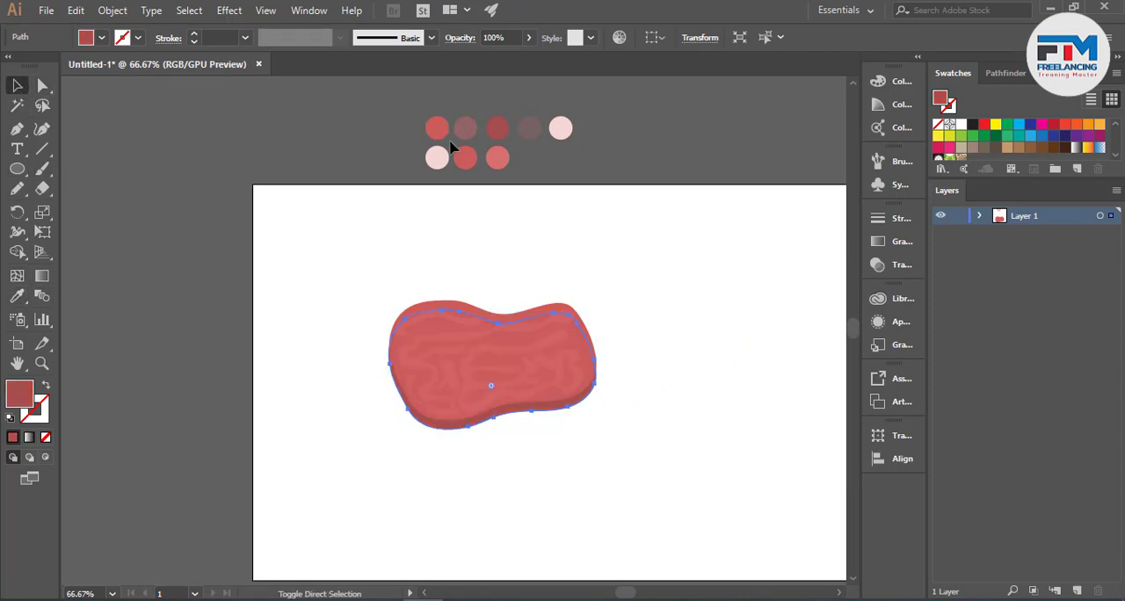
click(343, 319)
- Enlarge the dark red copy slightly and shift it downward so that it forms a thicker edge around the blob's lower side
scroll(516, 430, up, 2)
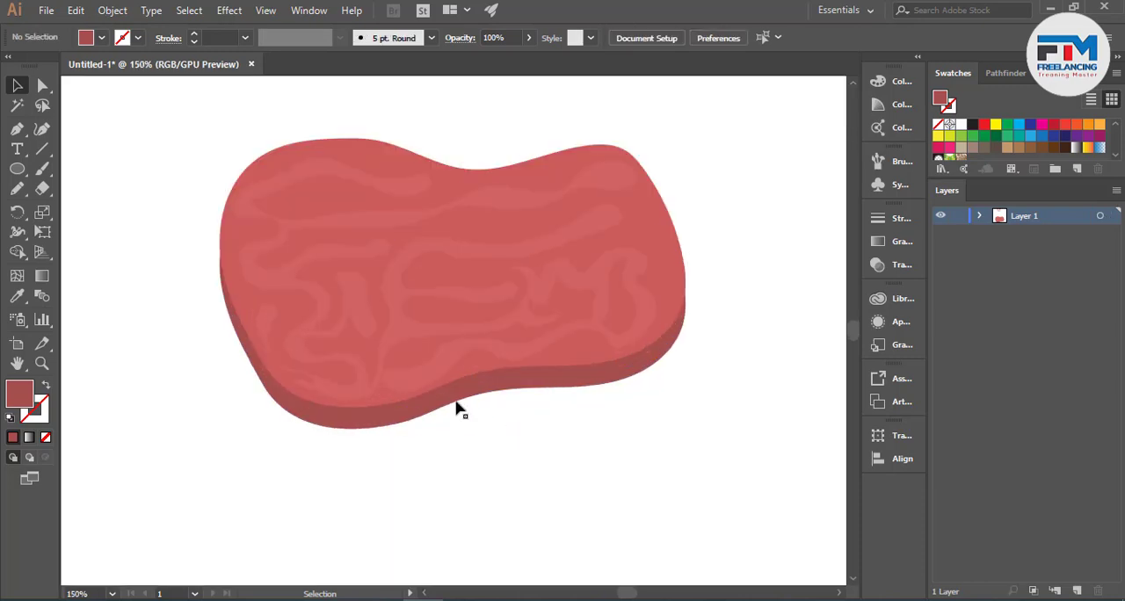
drag(456, 409, 454, 425)
drag(679, 452, 693, 454)
drag(644, 387, 642, 372)
click(733, 346)
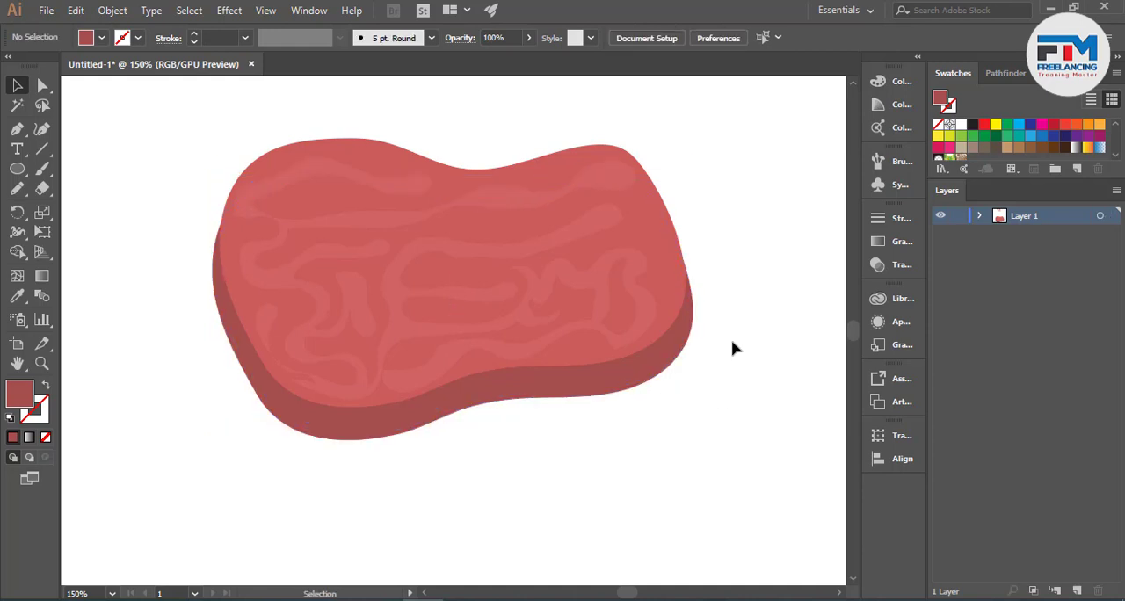
- Draw a closed bumpy bulge across the blob's upper right edge with the Pencil tool and fill it with the blob's red
scroll(727, 275, up, 2)
scroll(724, 272, up, 1)
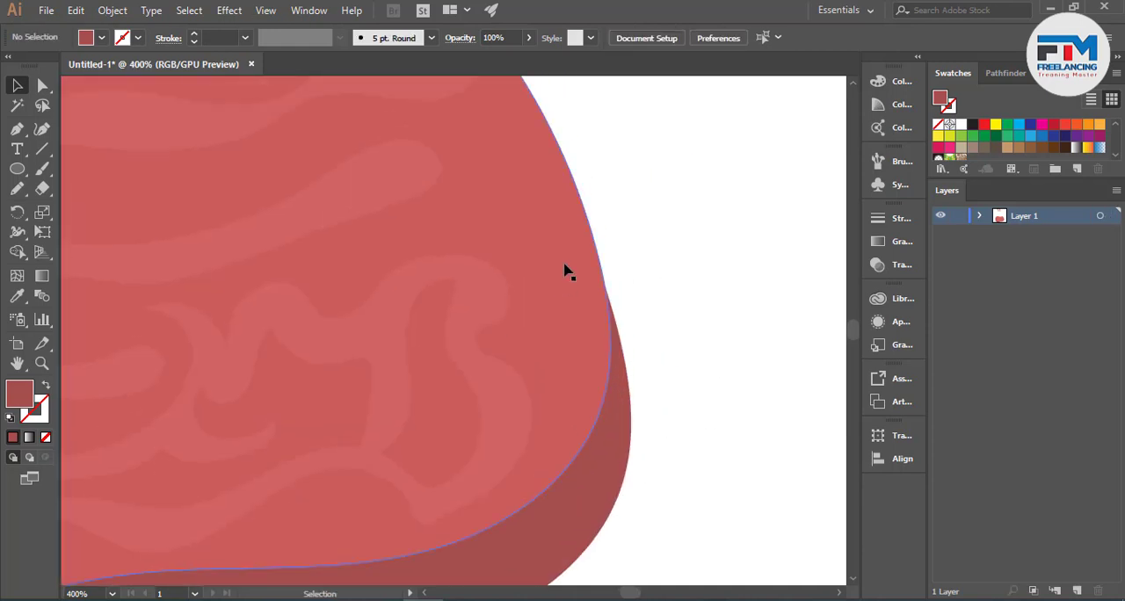
click(17, 188)
scroll(537, 272, up, 3)
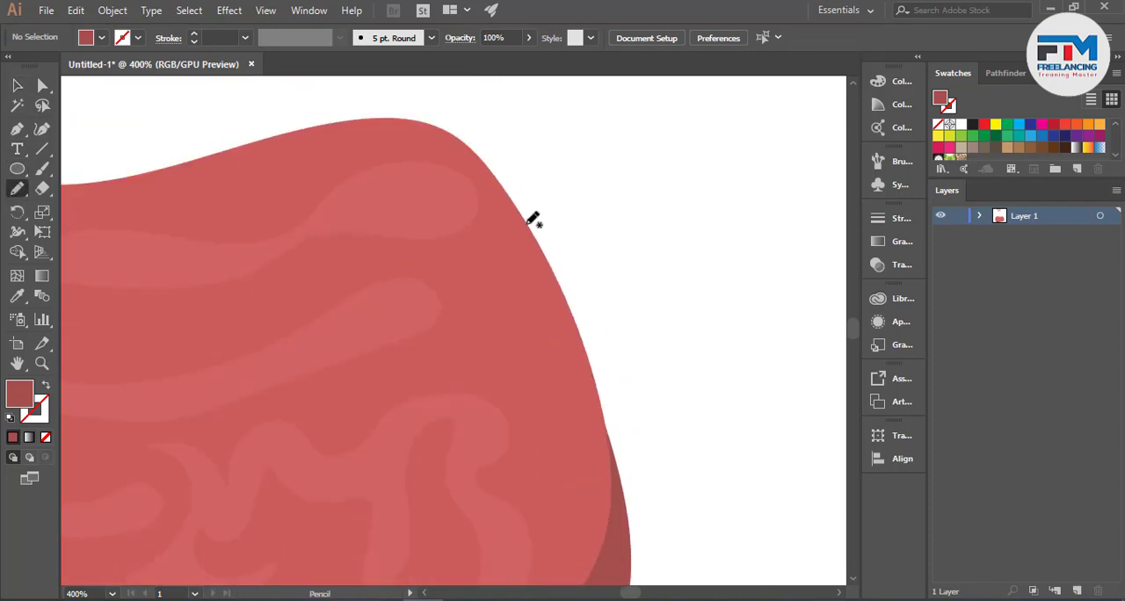
mouse_move(527, 227)
mouse_down()
mouse_move(594, 267)
mouse_move(614, 294)
mouse_move(620, 446)
mouse_move(603, 485)
mouse_up()
drag(530, 422, 511, 277)
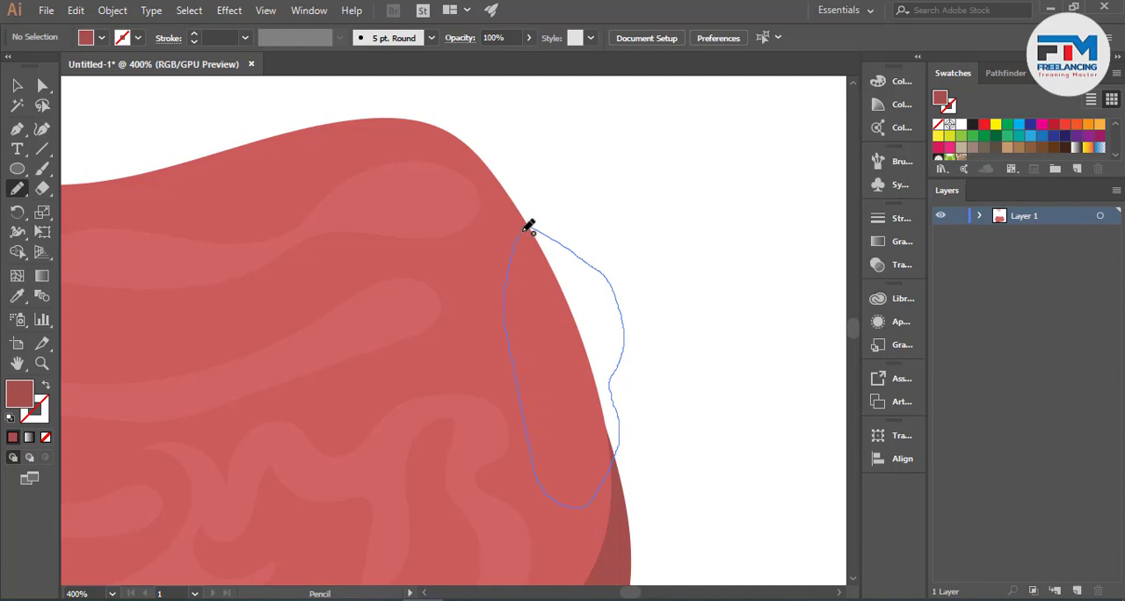
drag(530, 226, 530, 227)
click(17, 297)
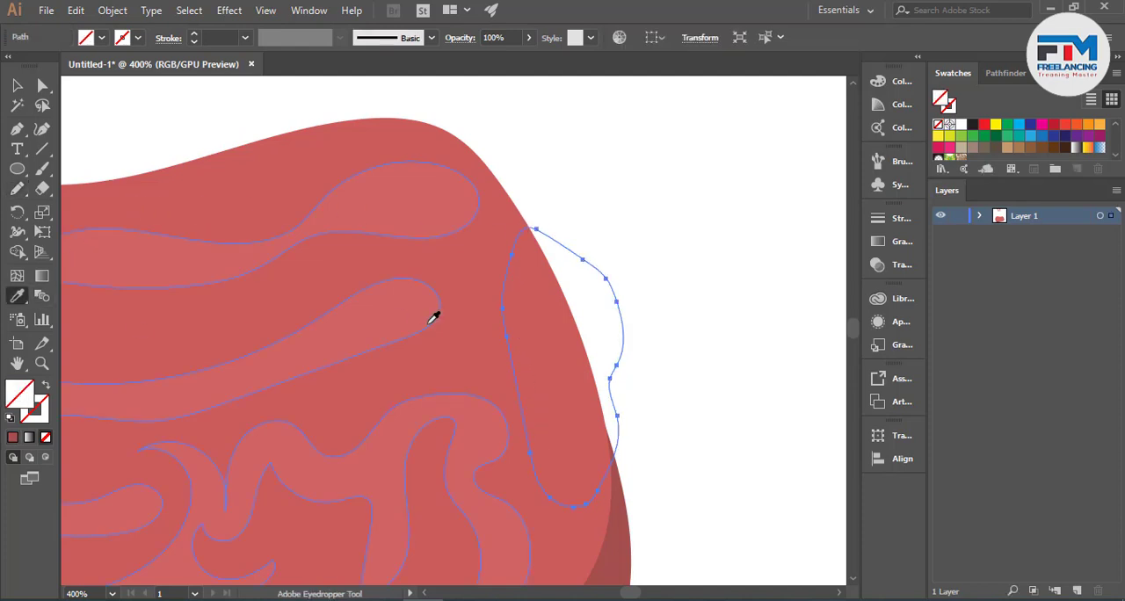
click(484, 334)
- Merge the bumpy bulge into the blob with the Shape Builder tool
click(16, 86)
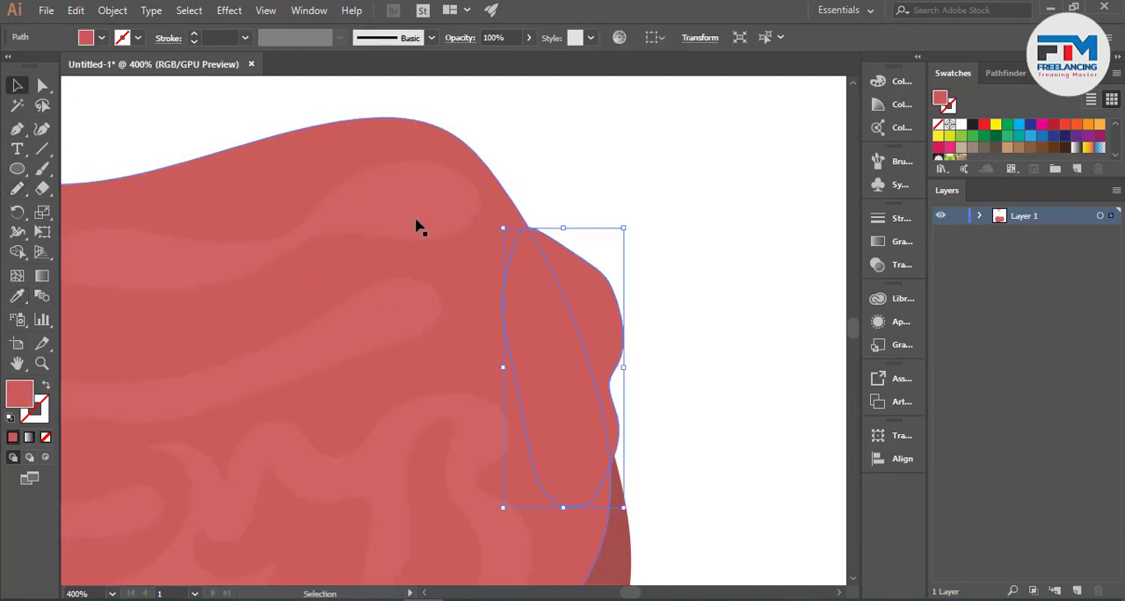
shift+click(495, 177)
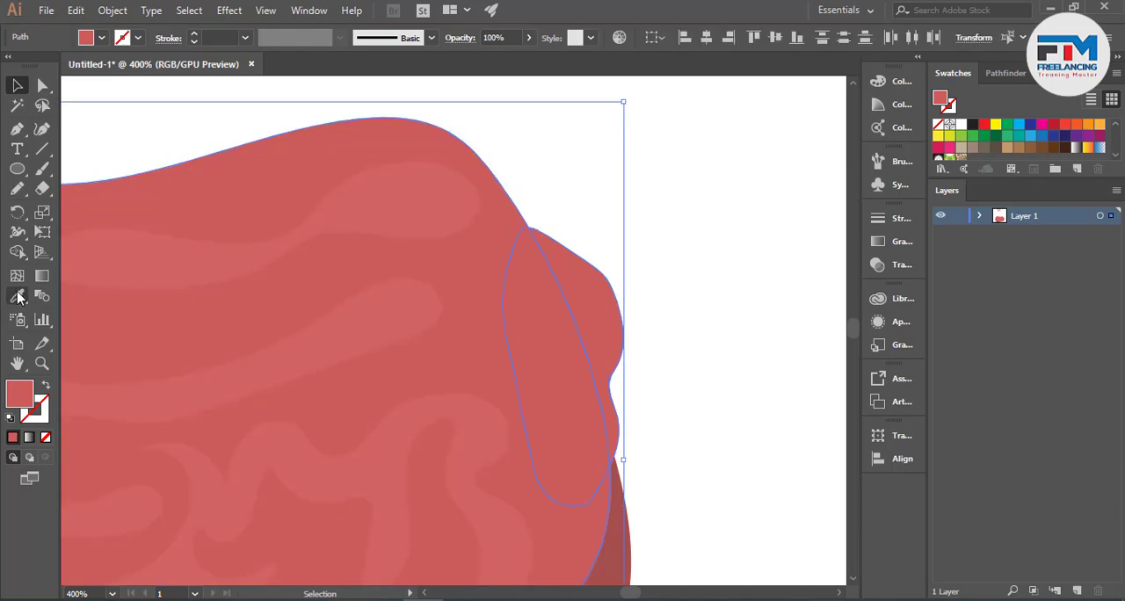
click(17, 251)
mouse_move(392, 334)
mouse_down()
mouse_move(533, 344)
mouse_move(583, 331)
mouse_up()
click(15, 92)
click(159, 127)
- Soften the sharp corner where the bulge meets the blob's upper outline with the Direct Selection tool
scroll(739, 279, down, 2)
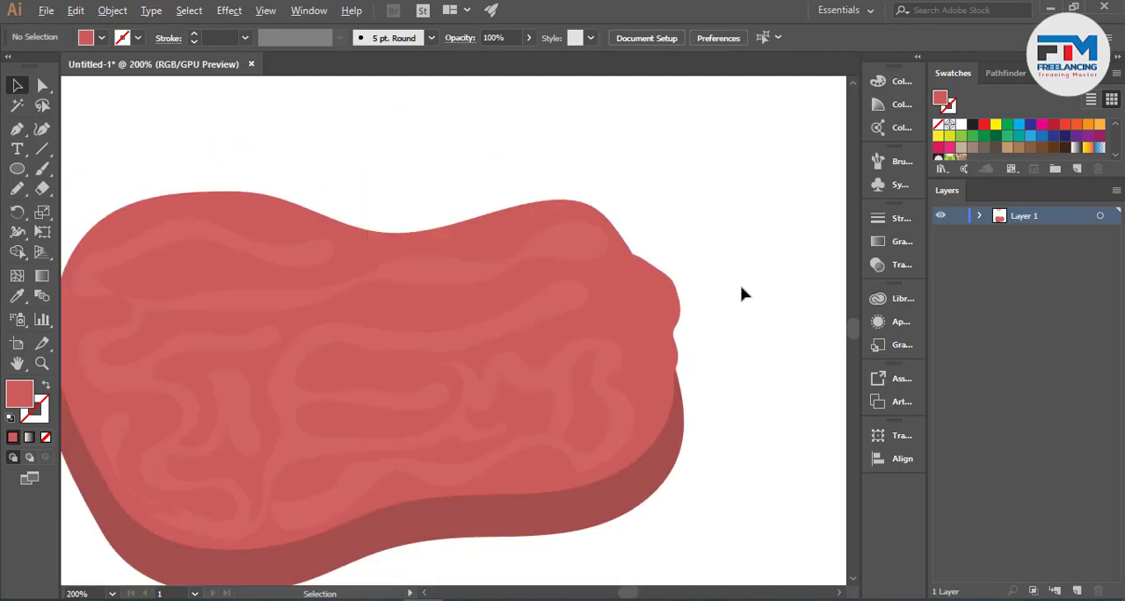
scroll(742, 298, down, 4)
scroll(712, 351, down, 2)
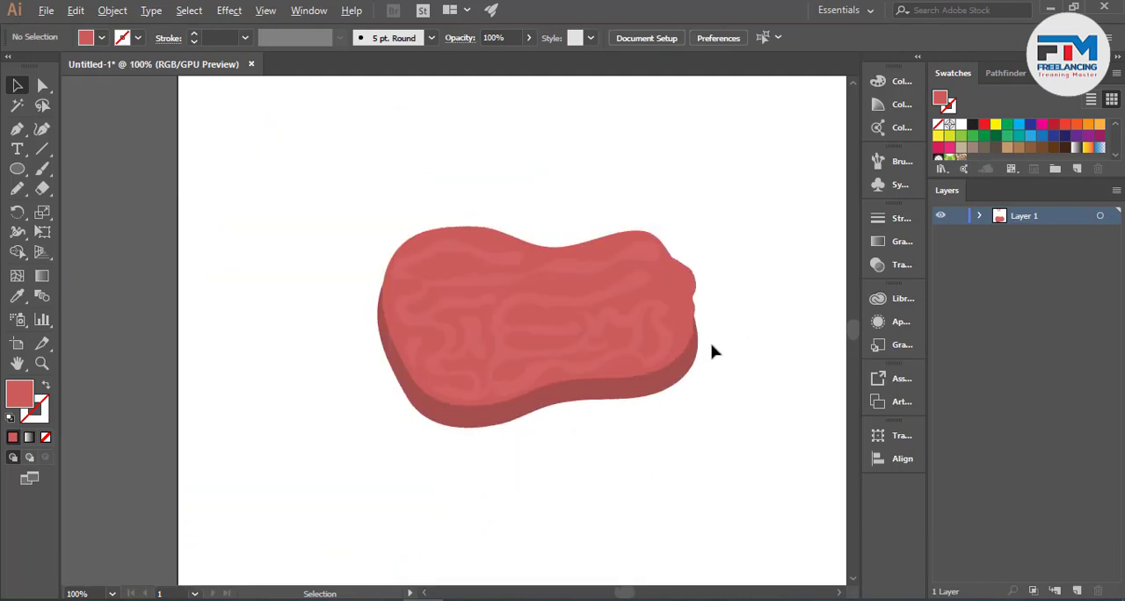
scroll(665, 402, up, 1)
scroll(633, 410, up, 1)
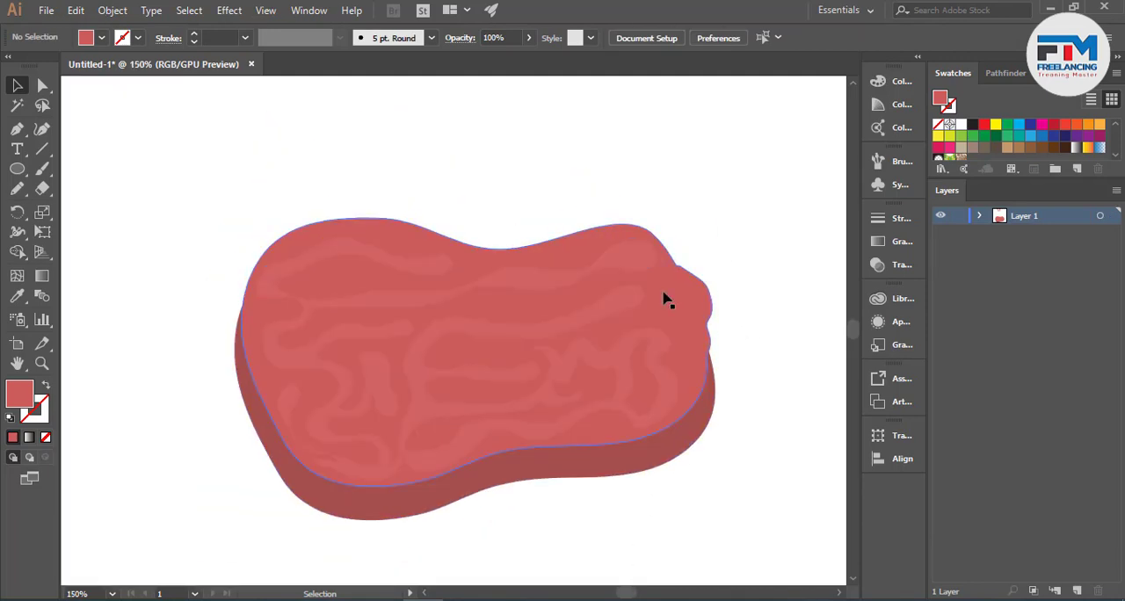
scroll(680, 264, up, 6)
key(a)
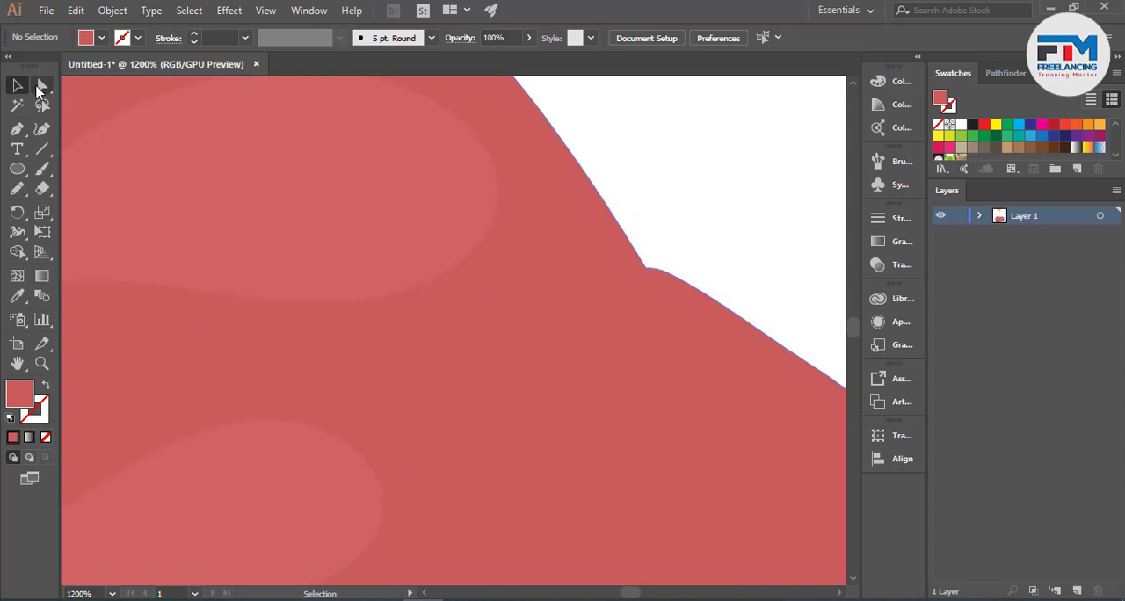
drag(677, 218, 756, 106)
click(690, 229)
scroll(632, 303, down, 6)
scroll(690, 339, down, 3)
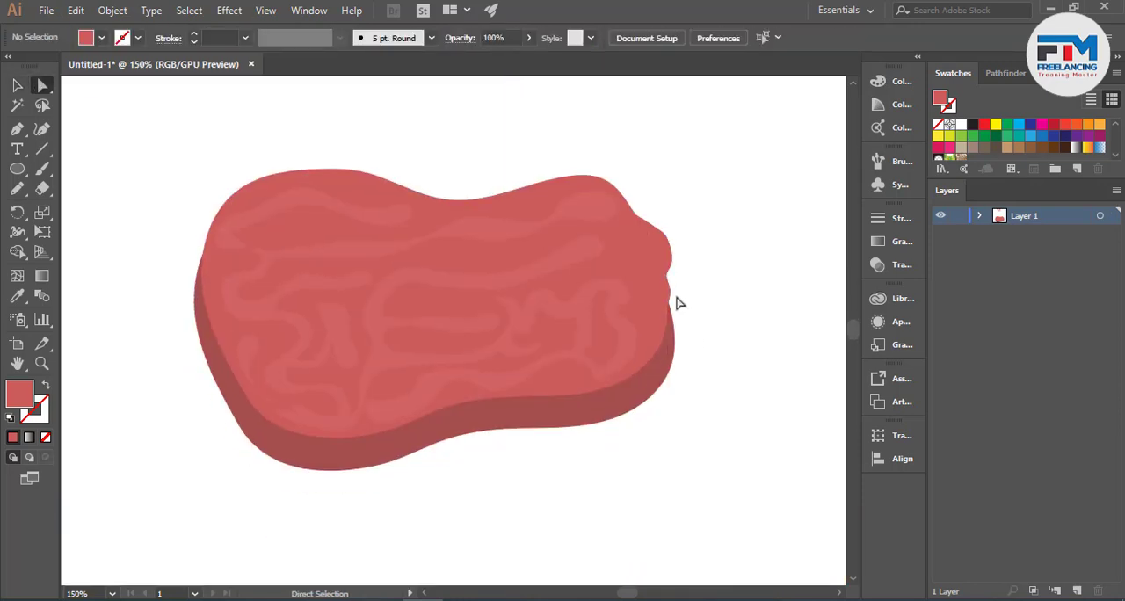
- Draw a narrow strip with a rounded outer end from the wavy bands across the dark rim at the blob's lower left with the Pencil tool
click(17, 85)
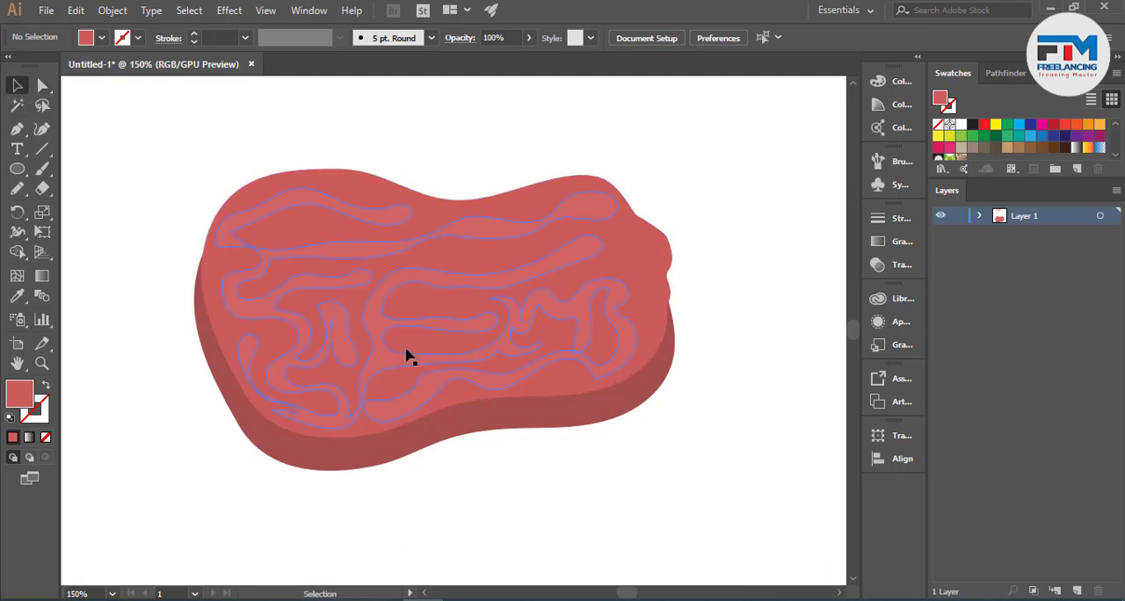
scroll(407, 356, down, 3)
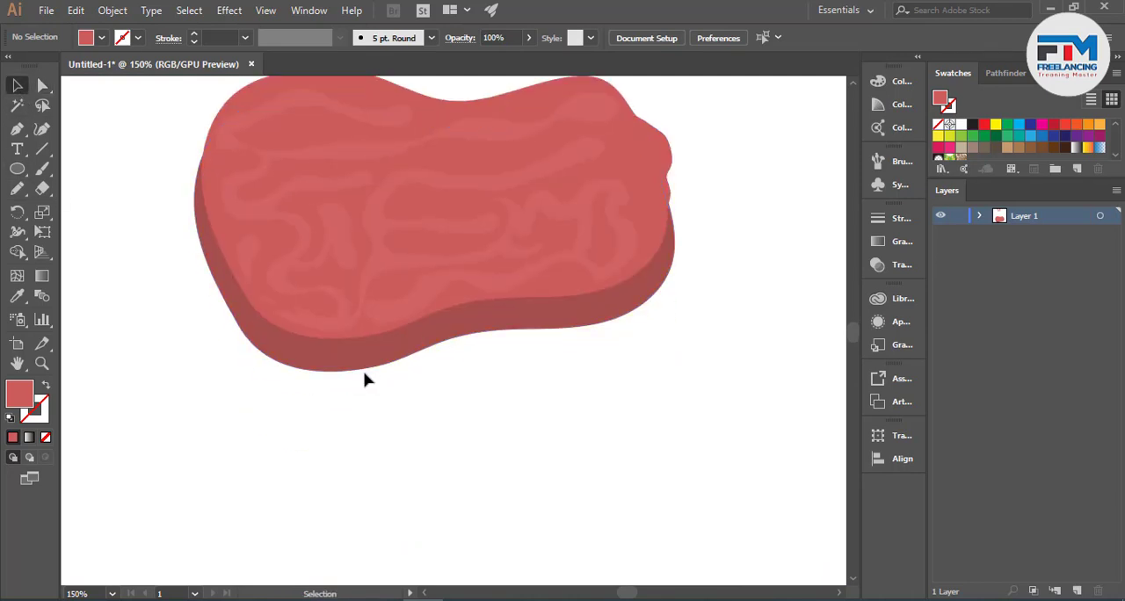
scroll(344, 404, up, 1)
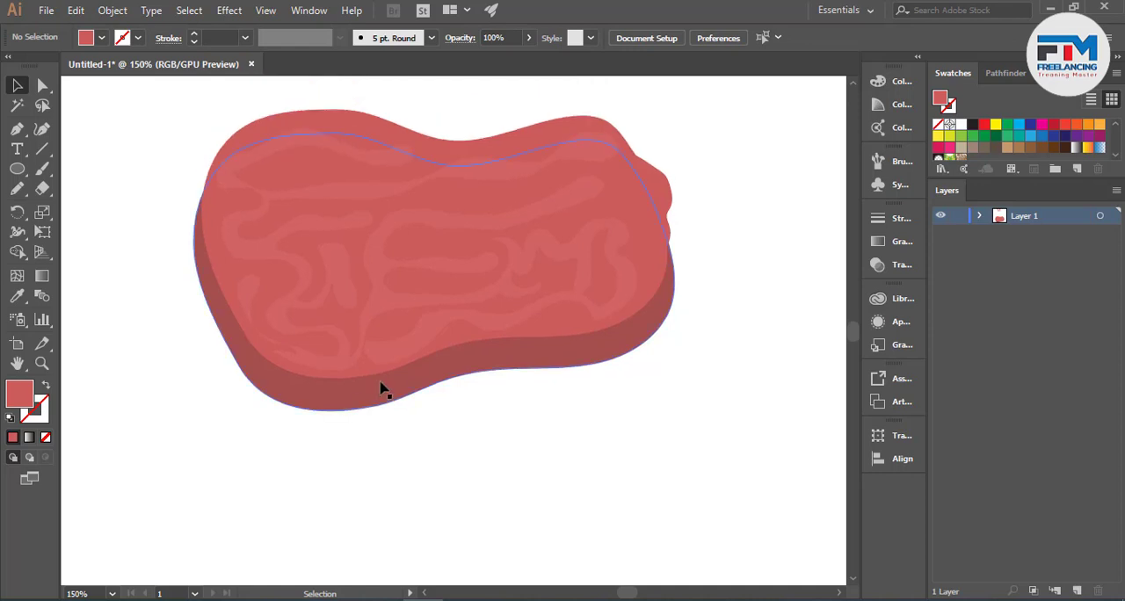
scroll(217, 375, up, 3)
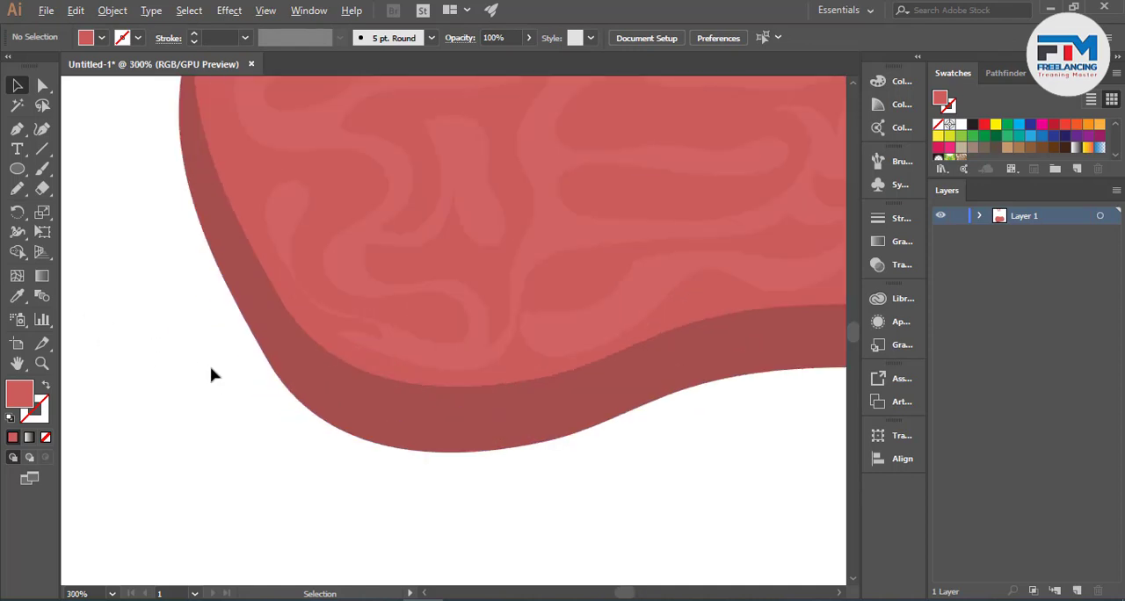
click(16, 188)
mouse_move(420, 340)
mouse_down()
mouse_move(384, 323)
mouse_move(348, 326)
mouse_up()
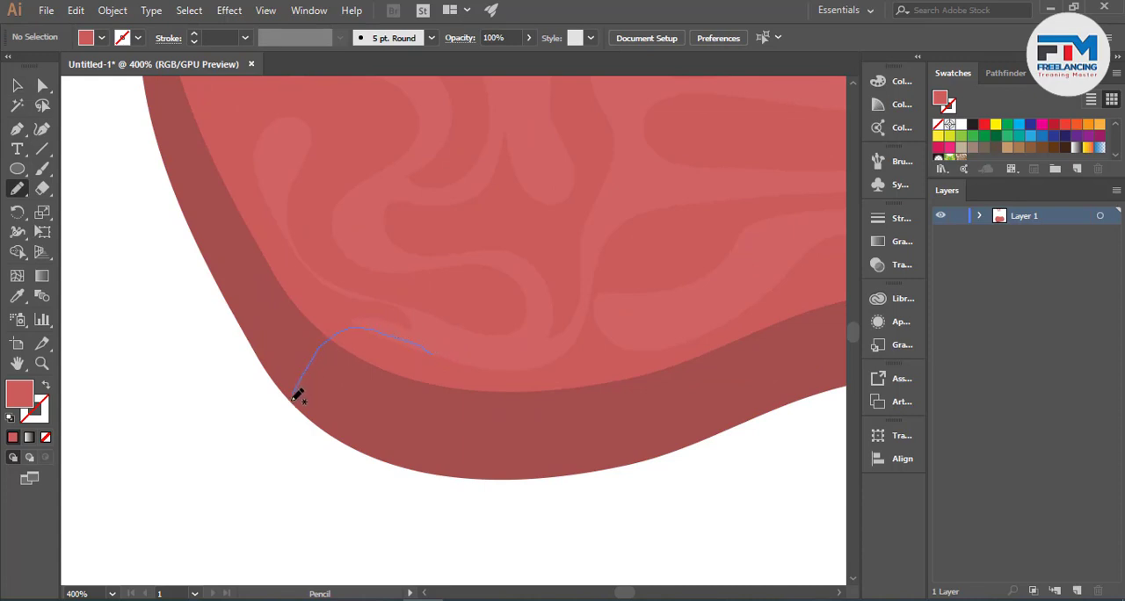
mouse_move(294, 397)
mouse_down()
mouse_move(265, 423)
mouse_move(250, 408)
mouse_move(246, 391)
mouse_move(272, 369)
mouse_up()
drag(334, 322, 408, 332)
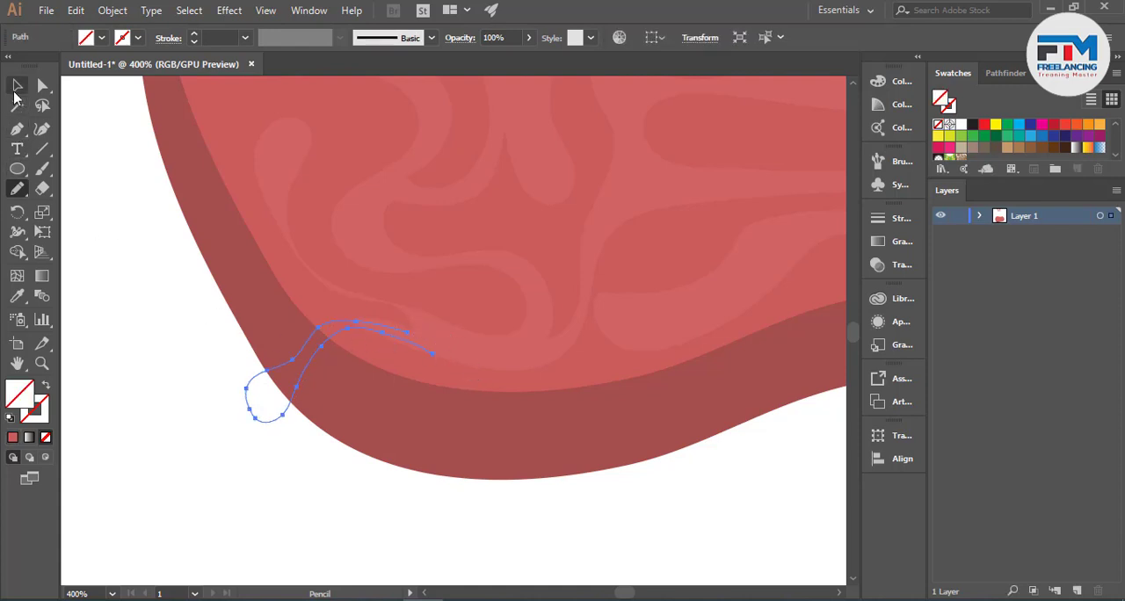
- Sample the wavy bands with the Eyedropper to give the new strip their pink-red fill and 40% opacity
click(16, 88)
click(16, 296)
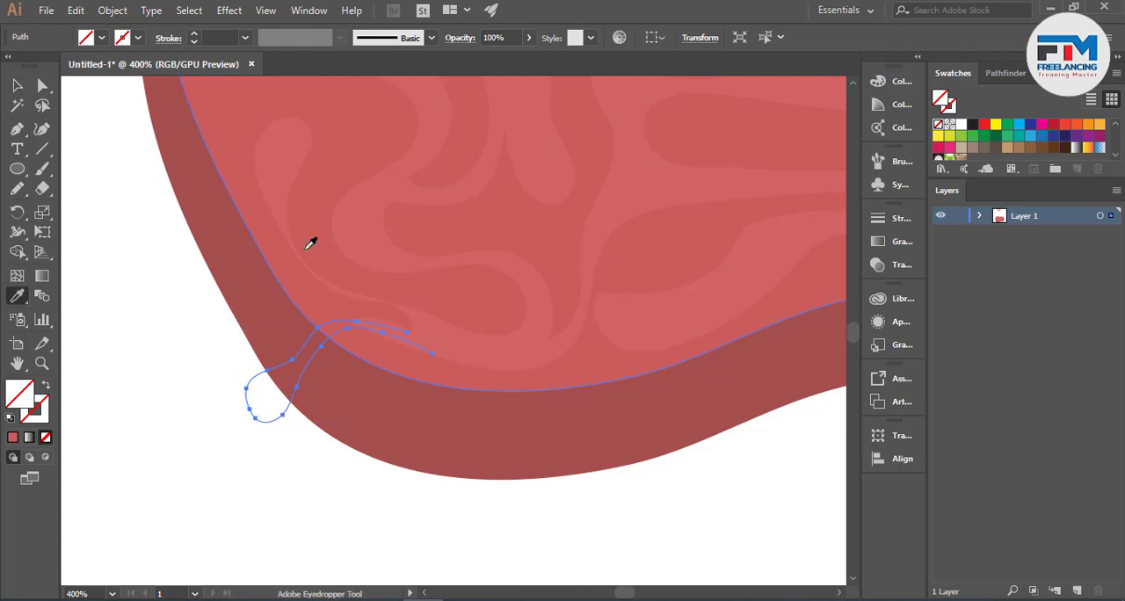
click(285, 183)
click(16, 88)
click(171, 292)
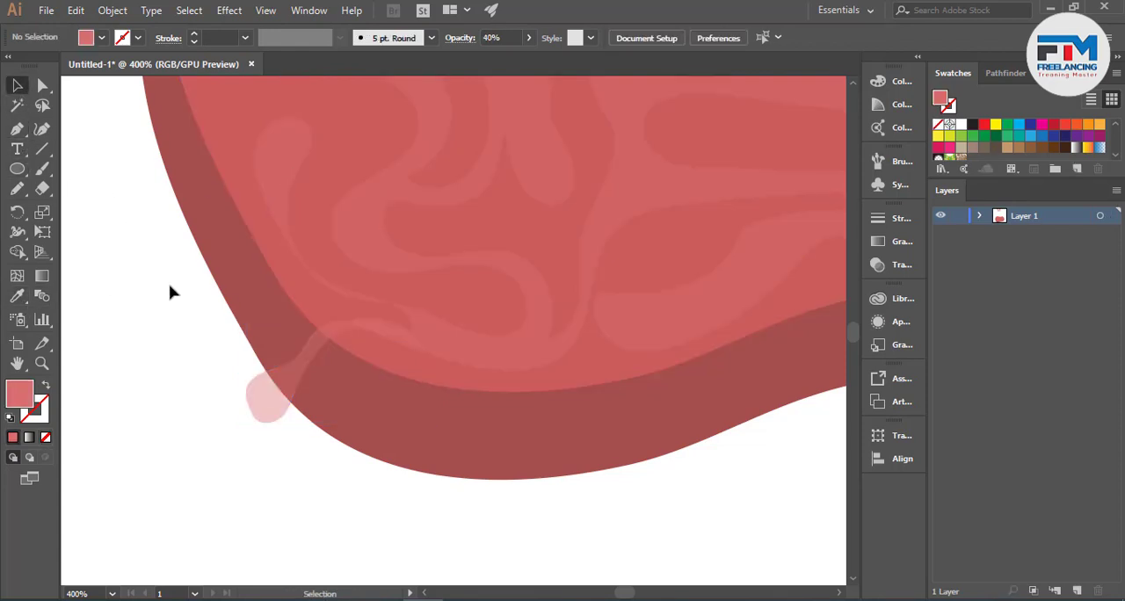
- Remove the surplus anchor points at the strip's inner end, where it overlaps the wavy bands
scroll(334, 341, up, 2)
scroll(334, 341, up, 4)
key(a)
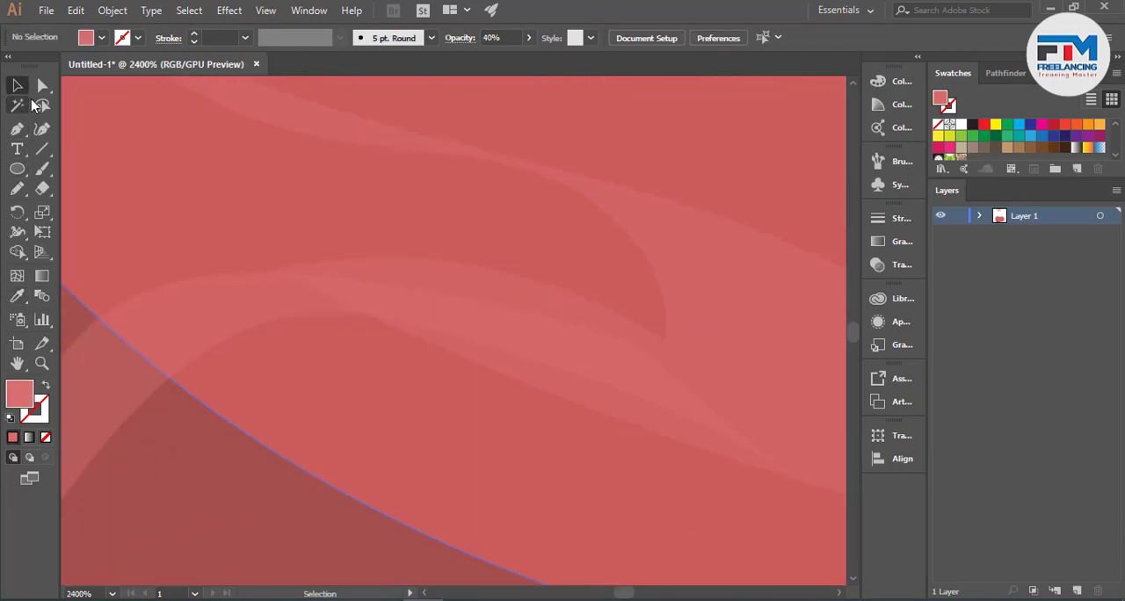
drag(654, 348, 418, 258)
click(293, 46)
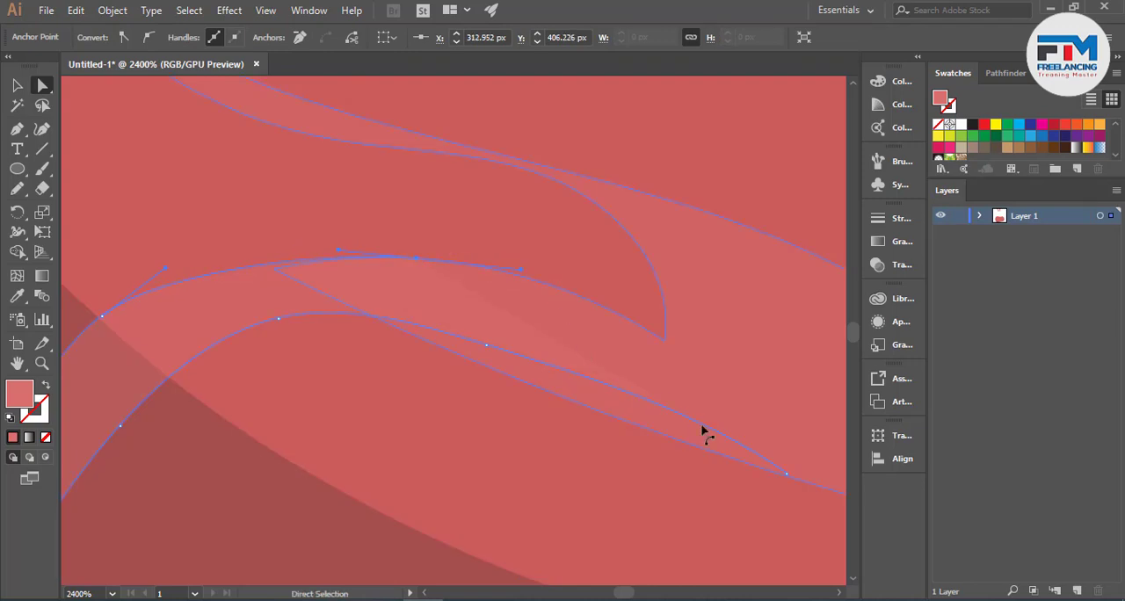
click(786, 475)
click(298, 36)
click(487, 346)
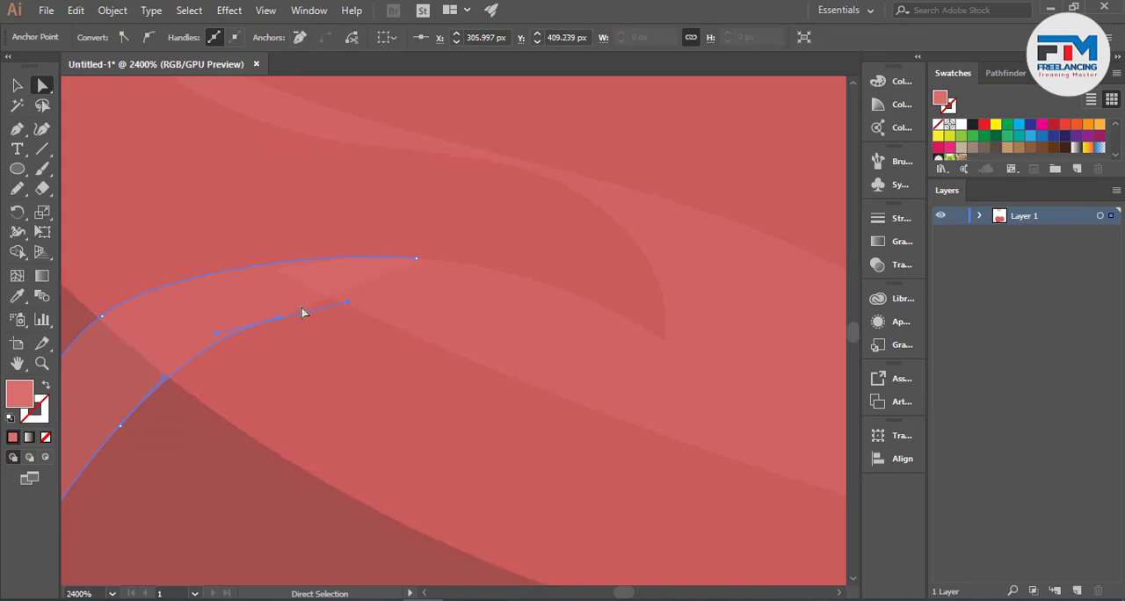
- Move the strip's inner lower anchor point onto the edge of the wavy bands and adjust its handle for a smooth join
drag(282, 320, 367, 316)
drag(434, 303, 452, 319)
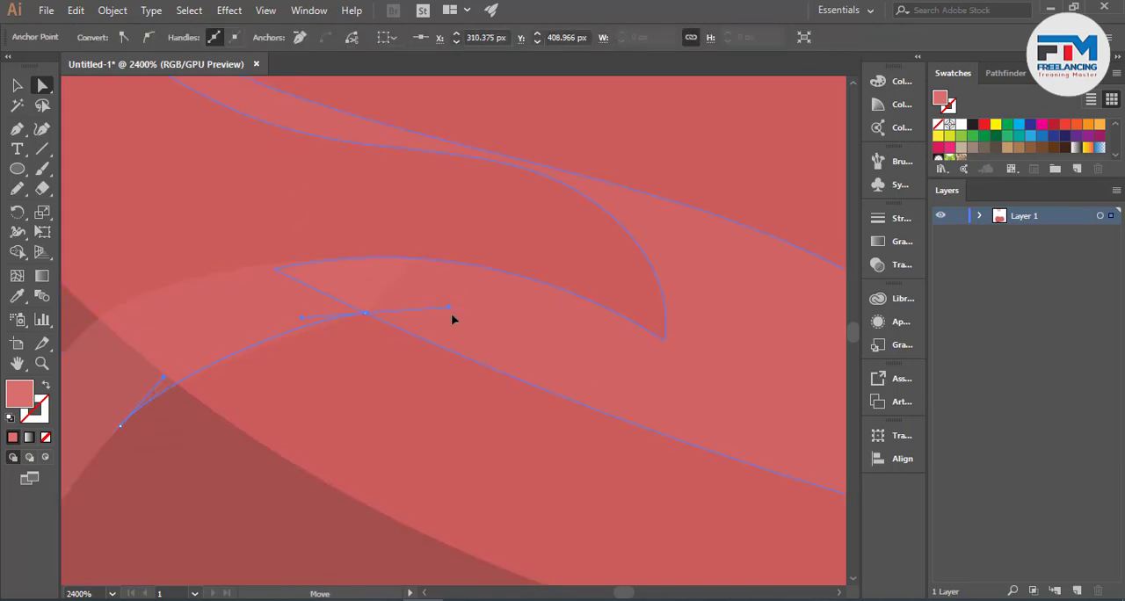
scroll(466, 369, down, 6)
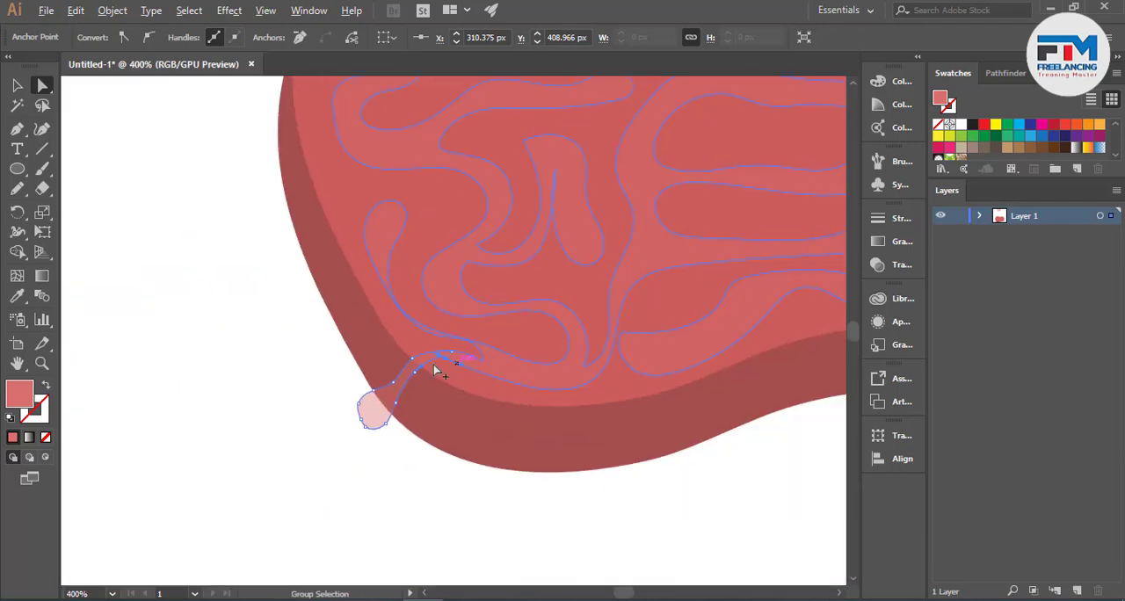
key(v)
click(221, 297)
scroll(226, 378, down, 2)
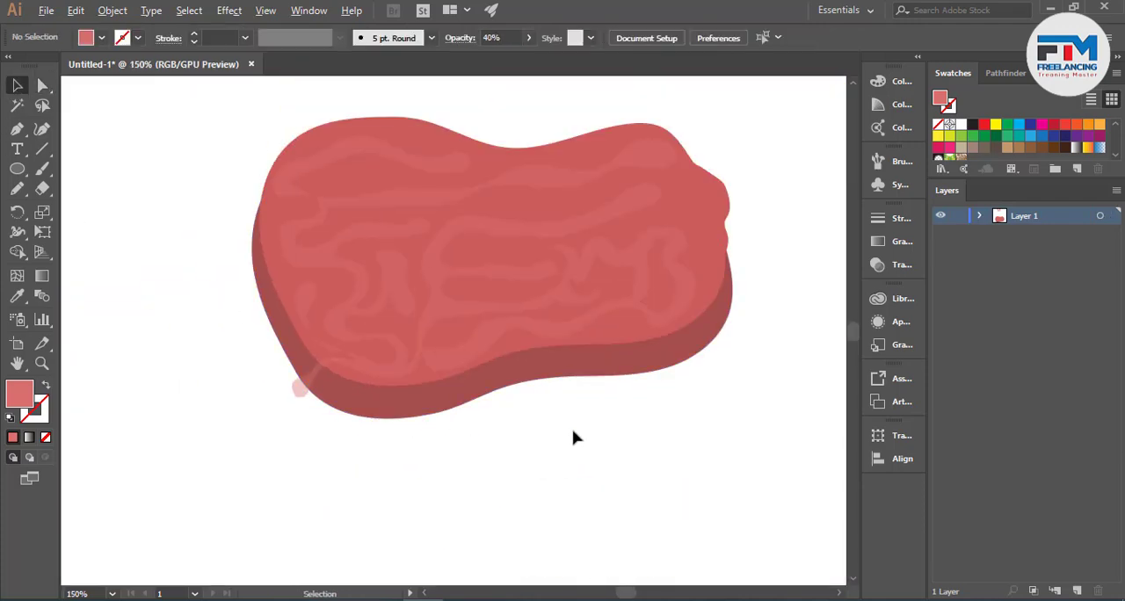
scroll(620, 422, up, 2)
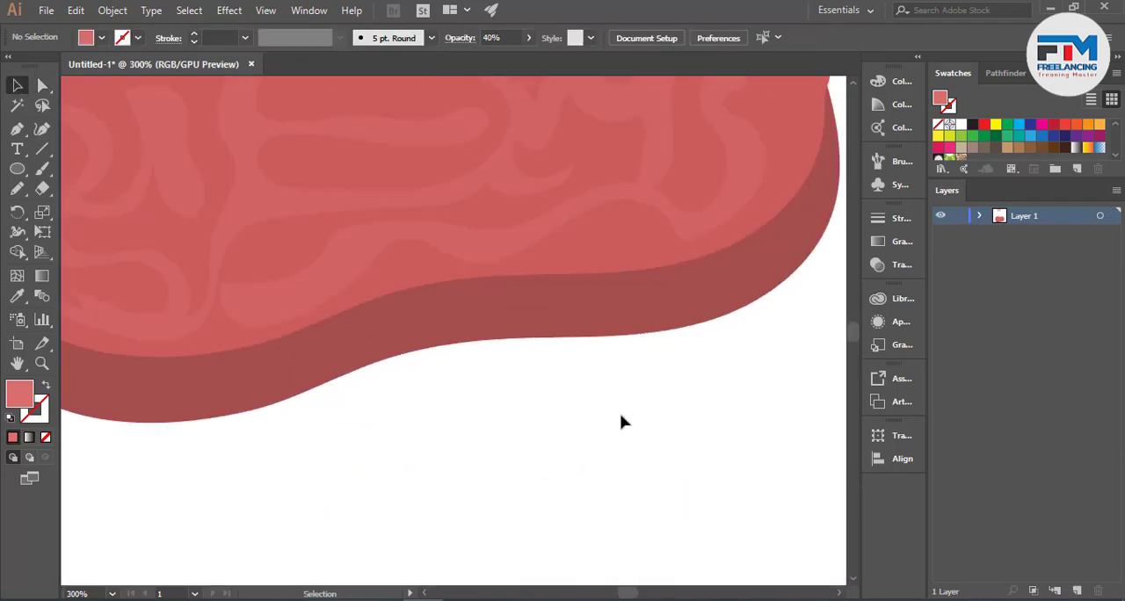
scroll(620, 421, down, 1)
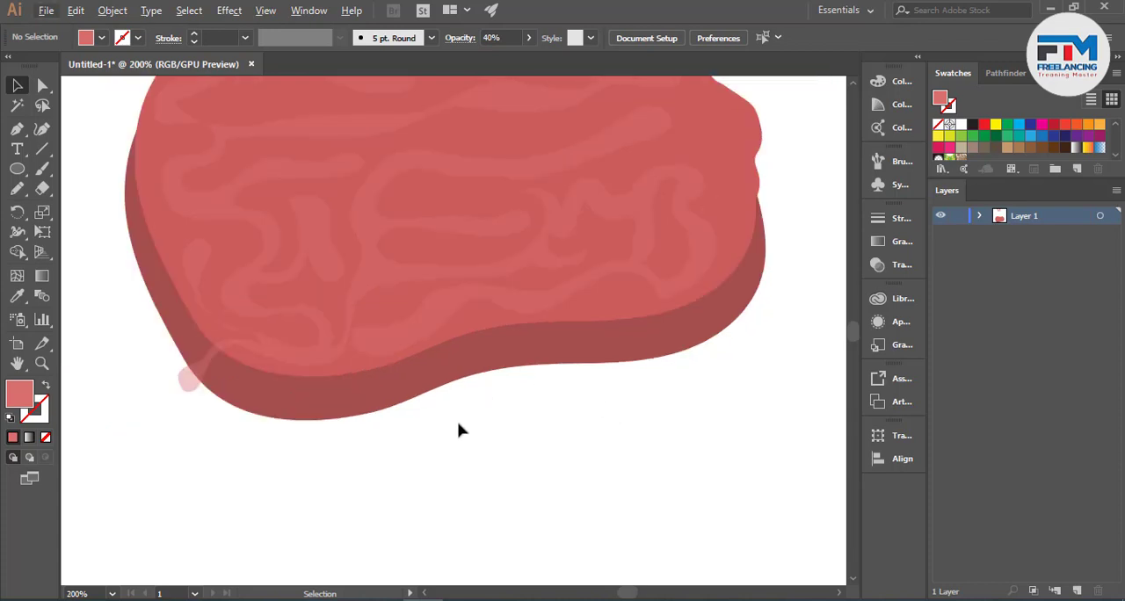
- Draw a long closed streak with a jagged right end along the dark rim at the blob's lower left with the Pencil tool
scroll(457, 429, up, 1)
click(17, 188)
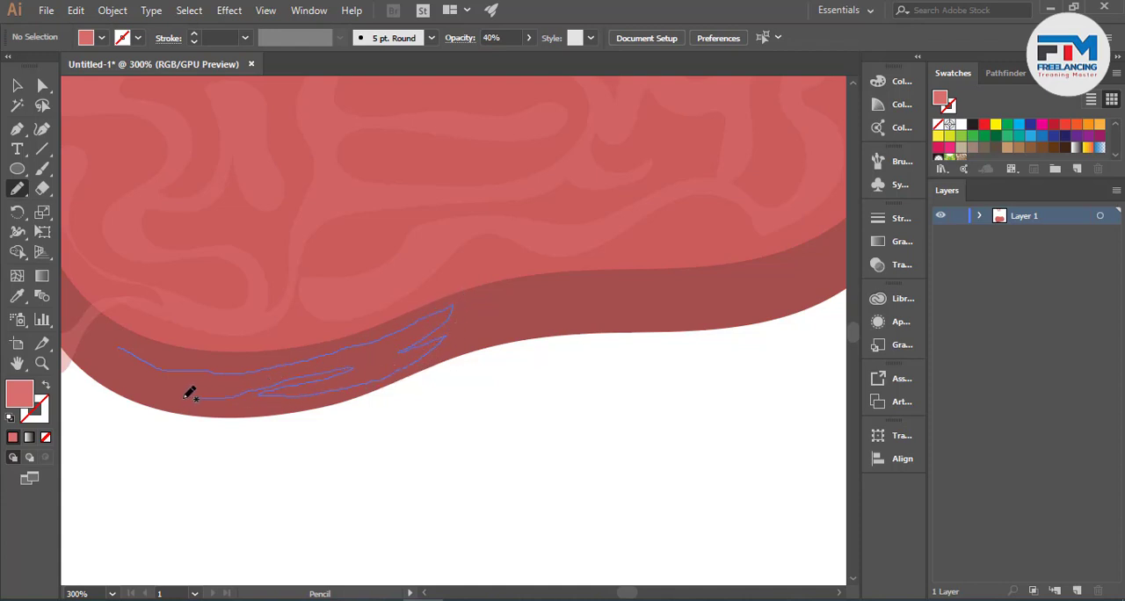
drag(117, 345, 104, 349)
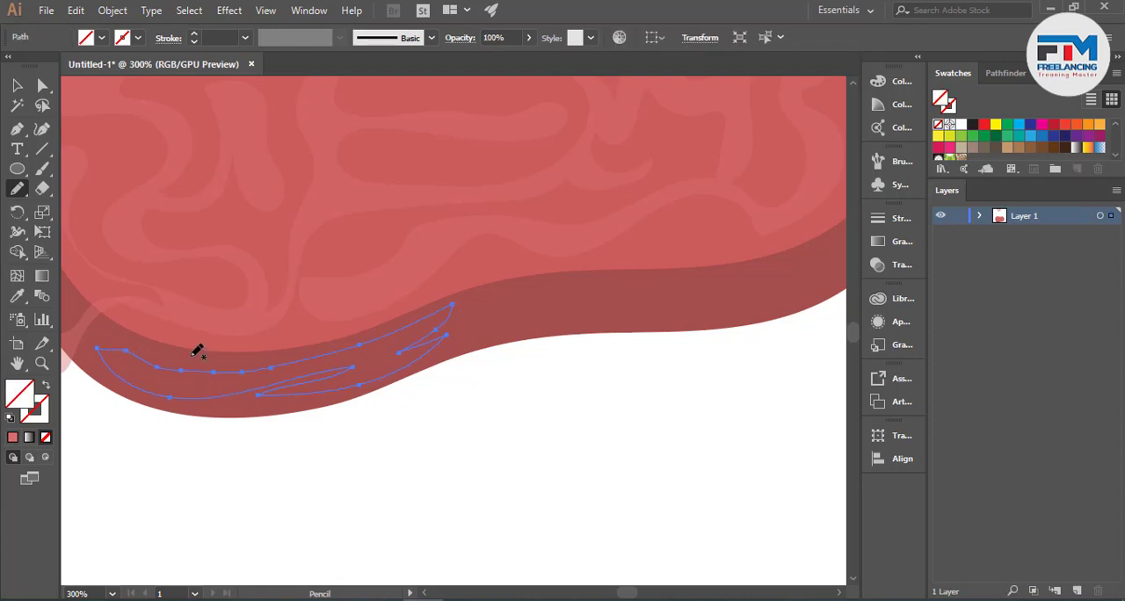
- Fill the new streak by sampling the pale pink circle at the end of the palette's upper row with the Eyedropper
scroll(349, 427, down, 3)
click(19, 304)
scroll(390, 377, down, 1)
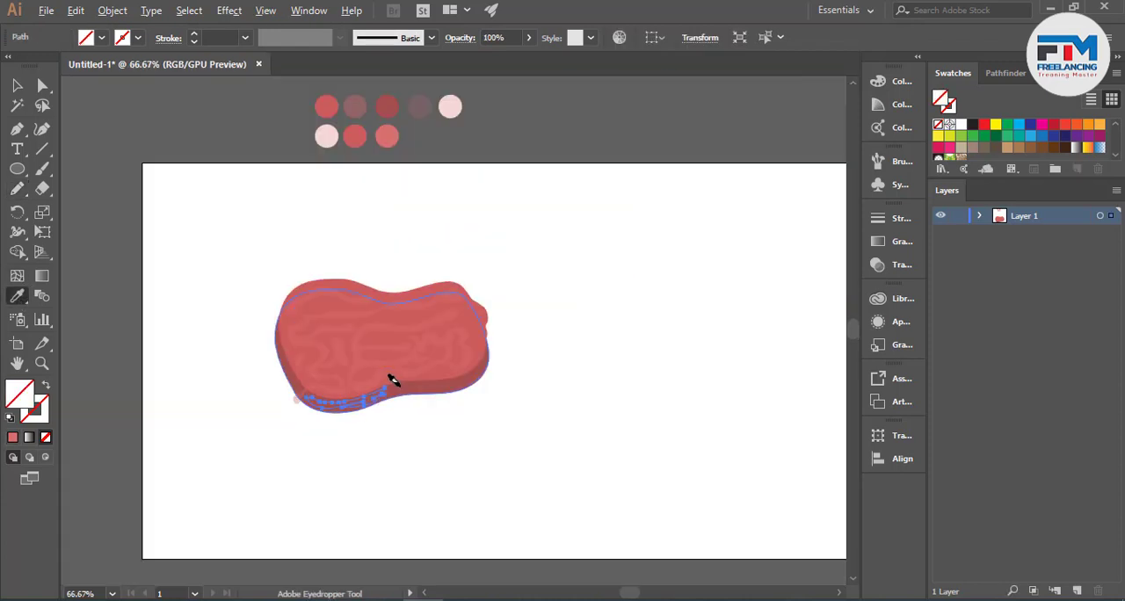
scroll(357, 238, up, 2)
click(388, 166)
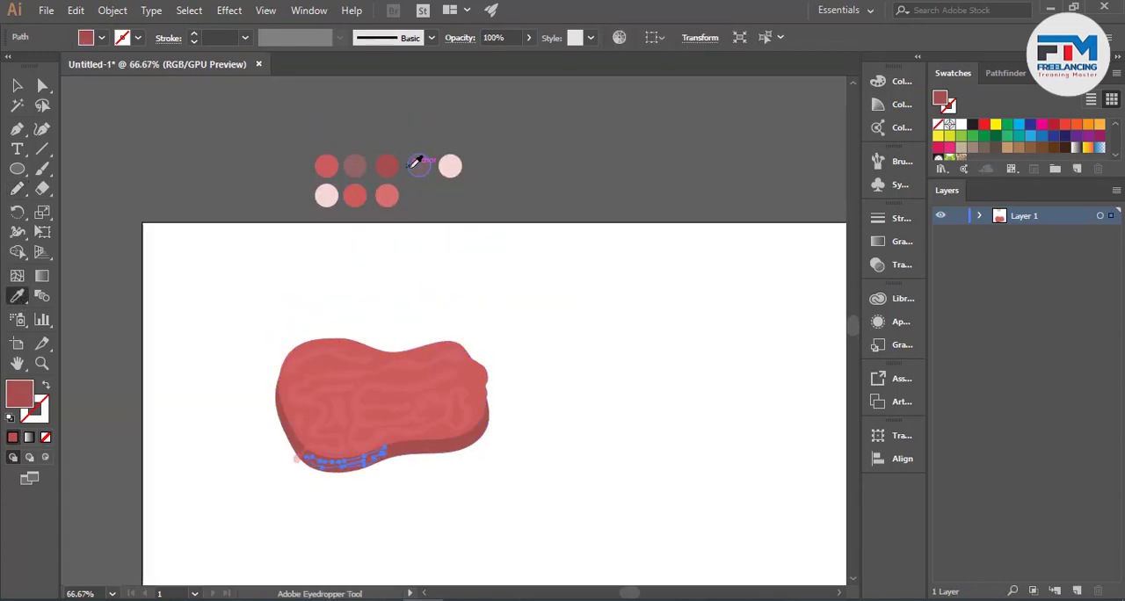
click(419, 166)
click(449, 166)
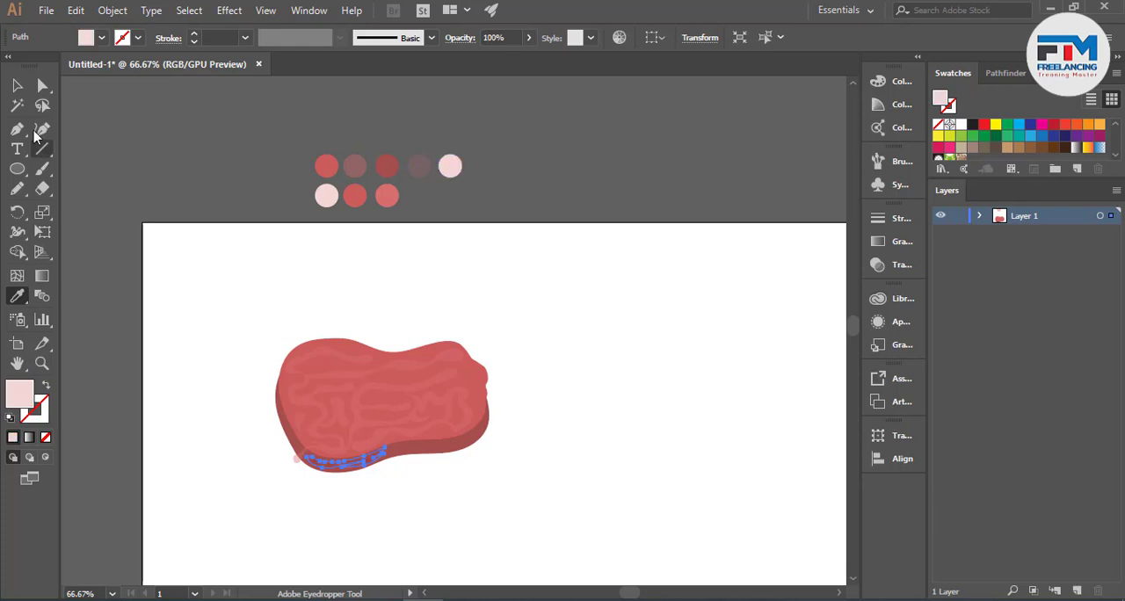
click(17, 85)
scroll(334, 498, up, 4)
key(ctrl)
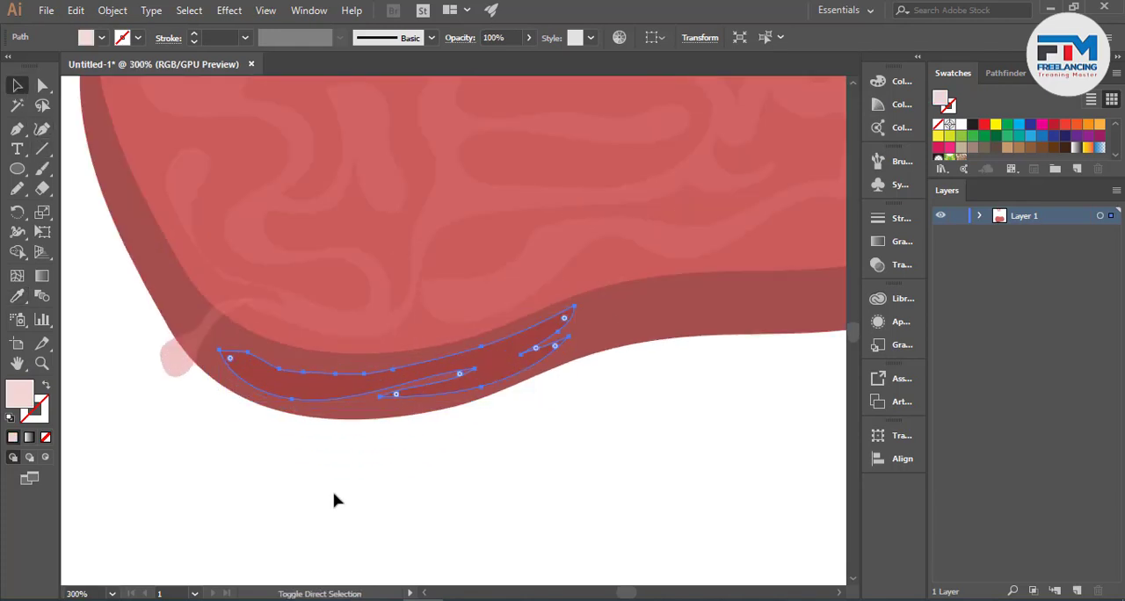
click(261, 483)
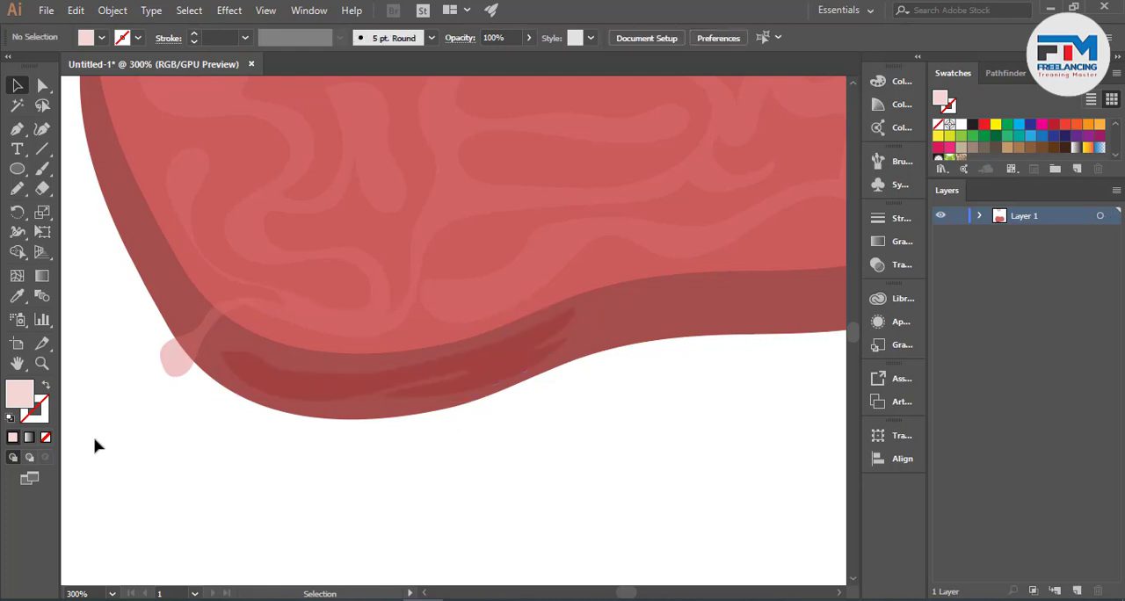
- Draw a second streak with a rounded left end, a notch below and a pointed right end along the rim's lower right
scroll(302, 403, down, 4)
scroll(302, 402, up, 5)
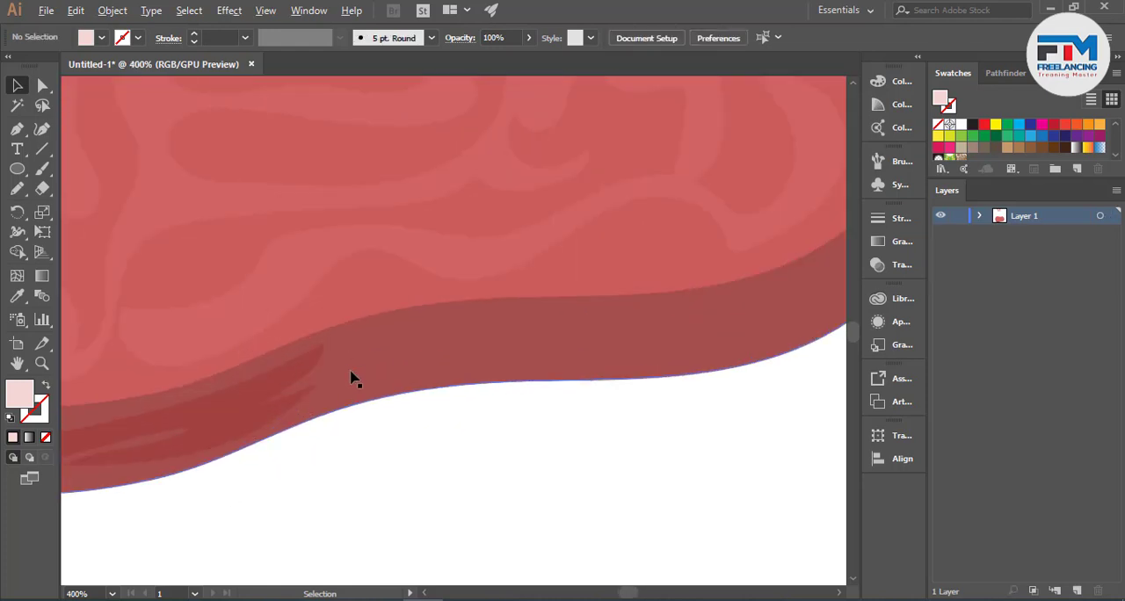
scroll(351, 378, down, 1)
click(17, 188)
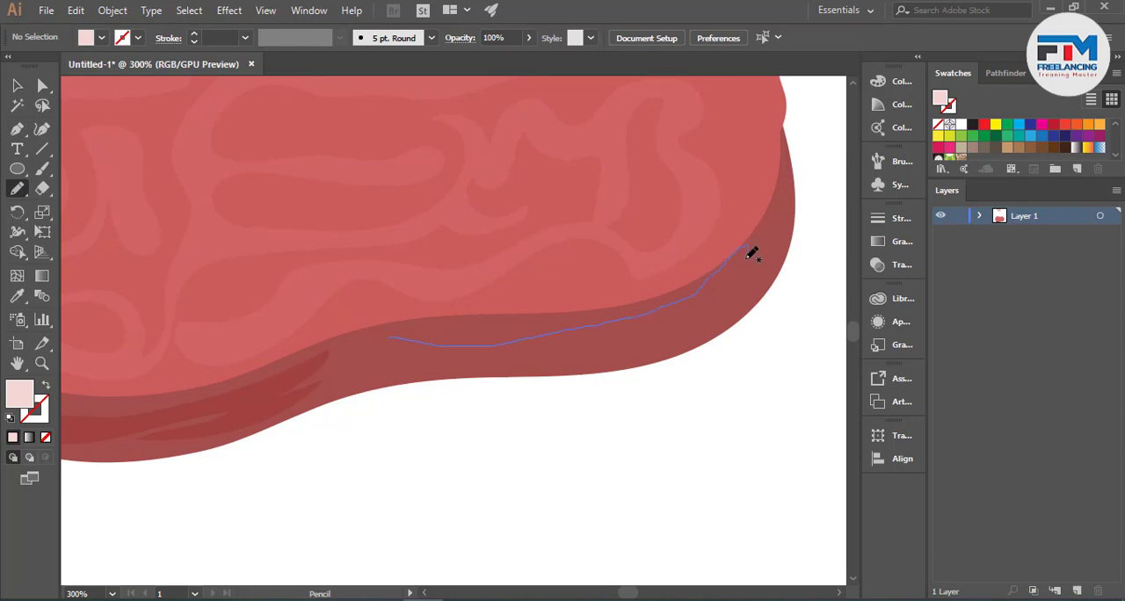
drag(621, 331, 544, 350)
mouse_move(409, 368)
mouse_down()
mouse_move(379, 361)
mouse_move(372, 341)
mouse_move(406, 340)
mouse_move(372, 338)
mouse_move(409, 339)
mouse_up()
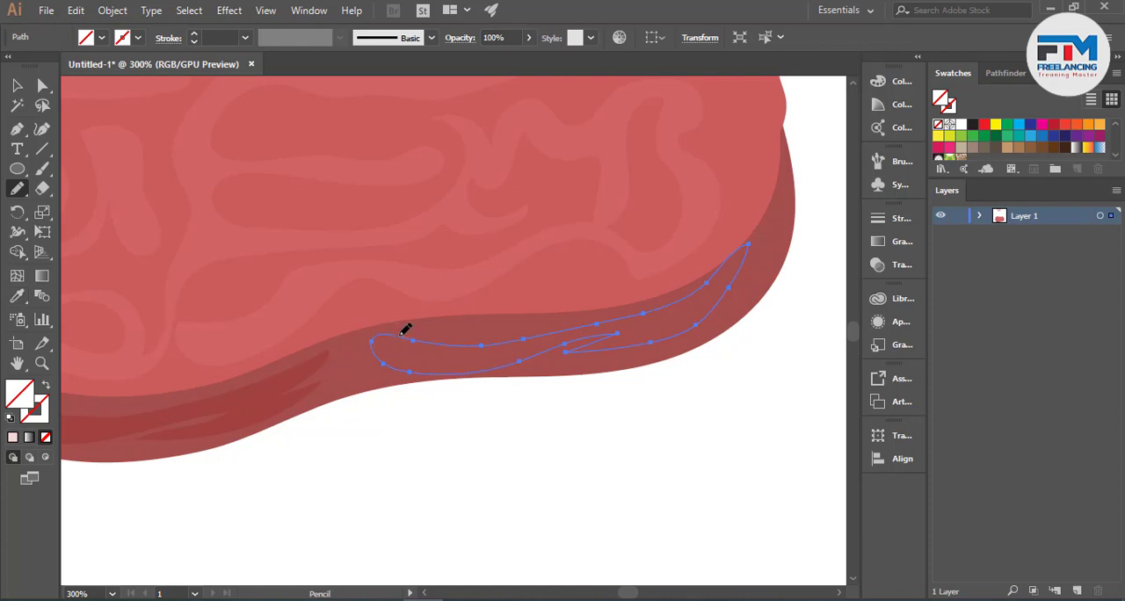
- Sample the first dark streak with the Eyedropper to give the second streak the same pale pink fill appearance
click(16, 296)
click(217, 391)
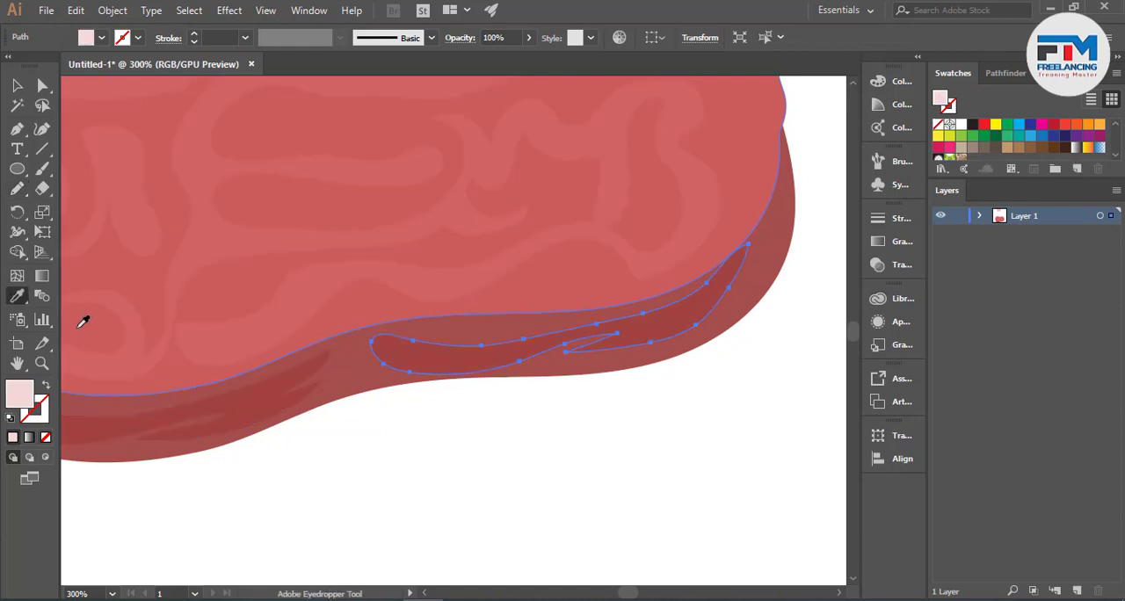
click(17, 85)
click(470, 438)
scroll(587, 449, down, 3)
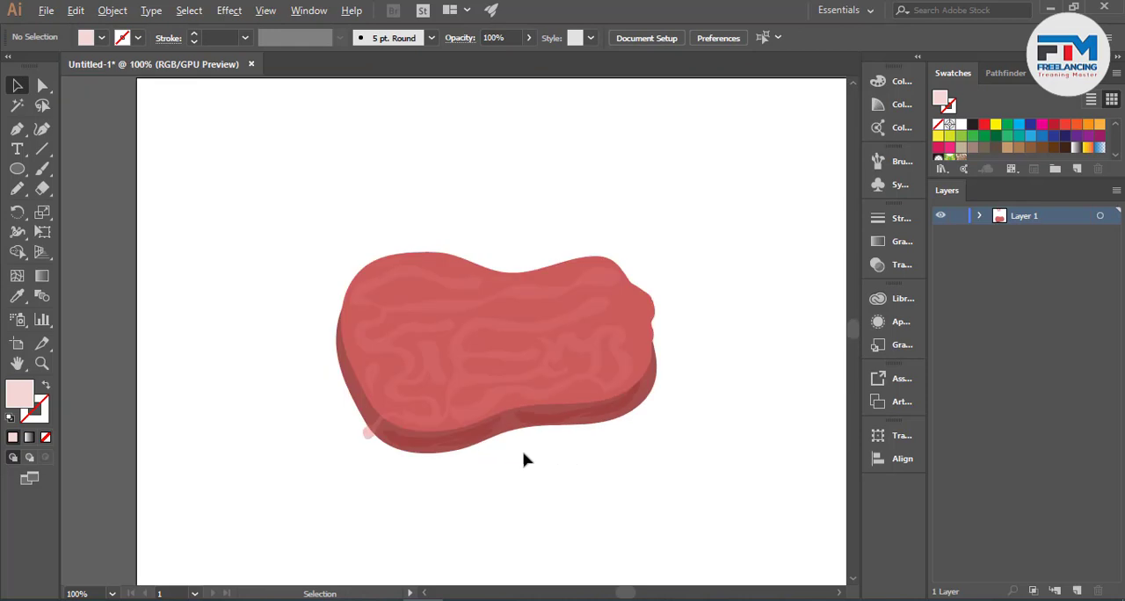
- Draw a curved highlight strip with a notched lower edge around the rim's lower-left corner, overlapping the first dark streak
scroll(501, 452, up, 1)
scroll(261, 402, up, 2)
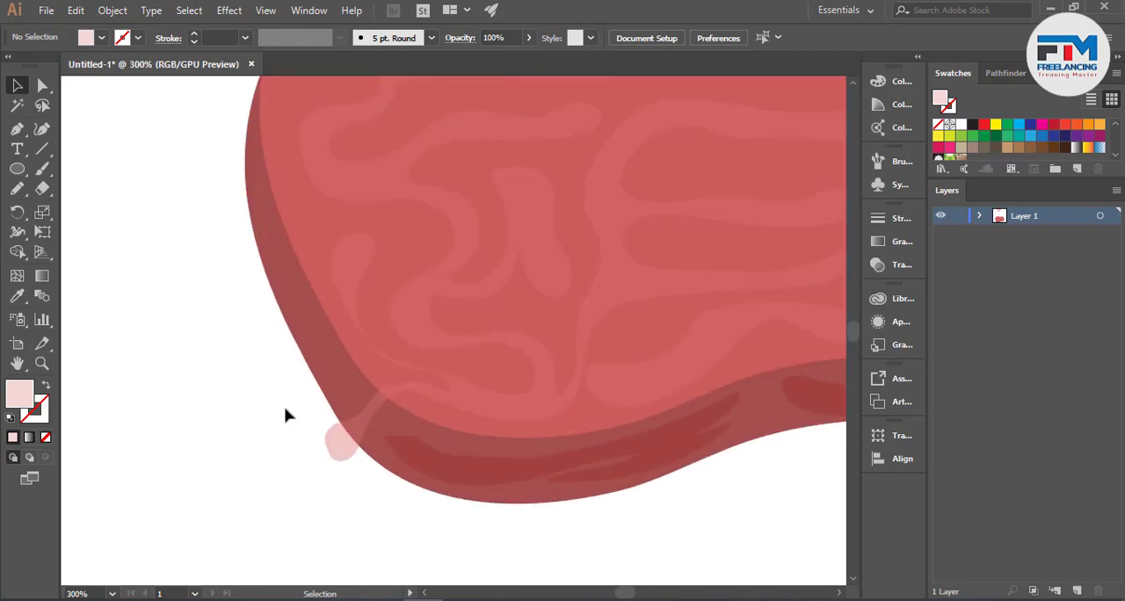
click(16, 188)
scroll(108, 284, down, 1)
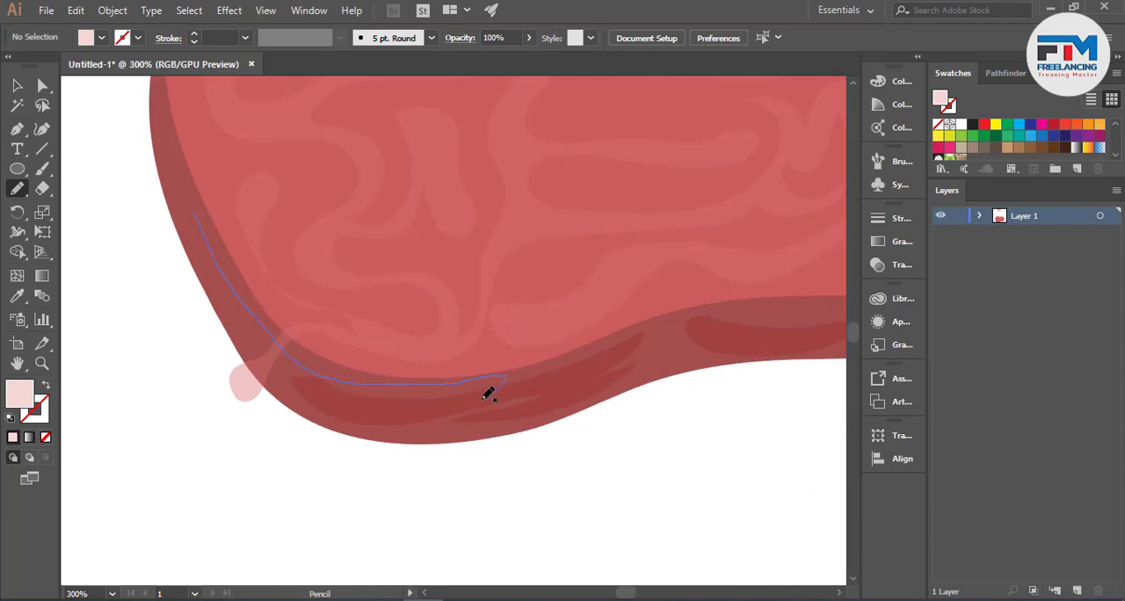
mouse_move(489, 394)
mouse_down()
mouse_move(364, 414)
mouse_move(389, 405)
mouse_move(309, 405)
mouse_move(245, 361)
mouse_up()
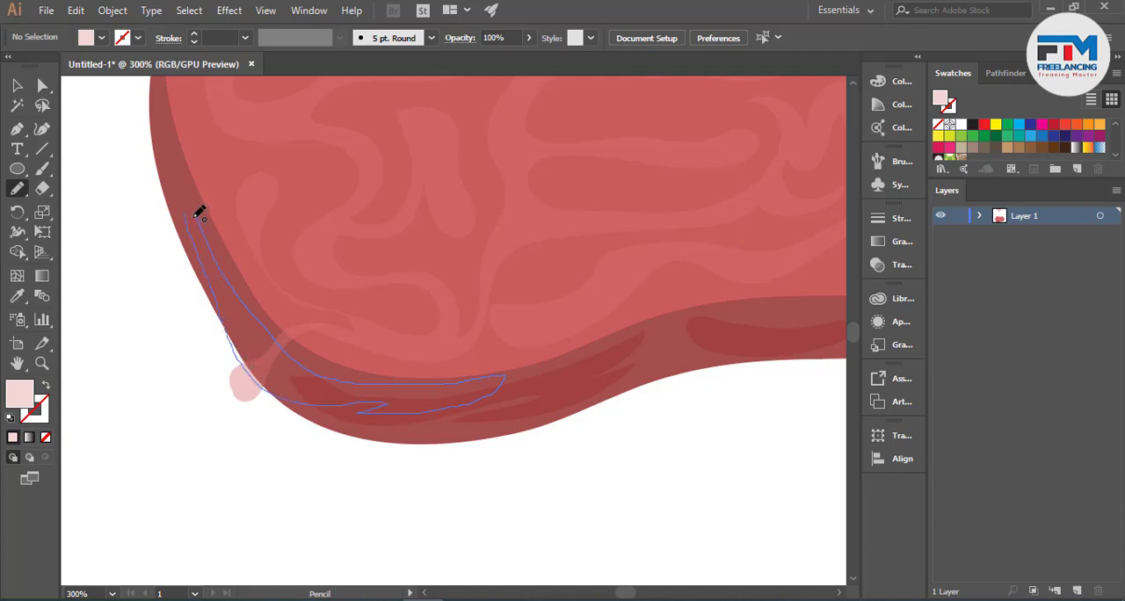
drag(200, 212, 186, 214)
- Sample the wavy bands with the Eyedropper to give the corner highlight their pink-red fill and 40% opacity
click(17, 296)
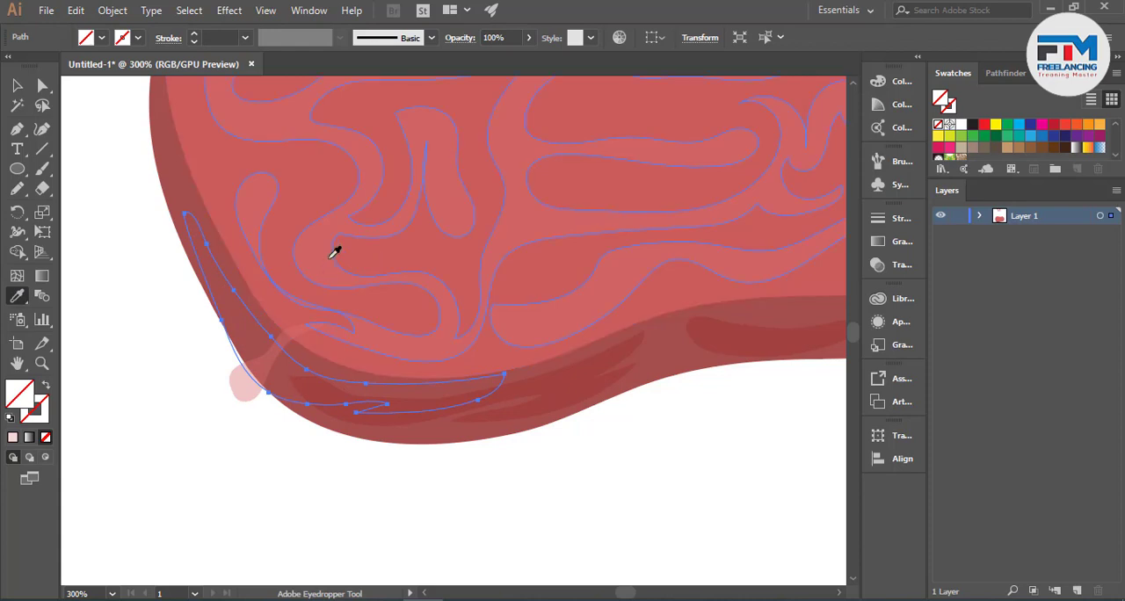
click(330, 257)
click(17, 85)
click(163, 339)
scroll(176, 362, down, 1)
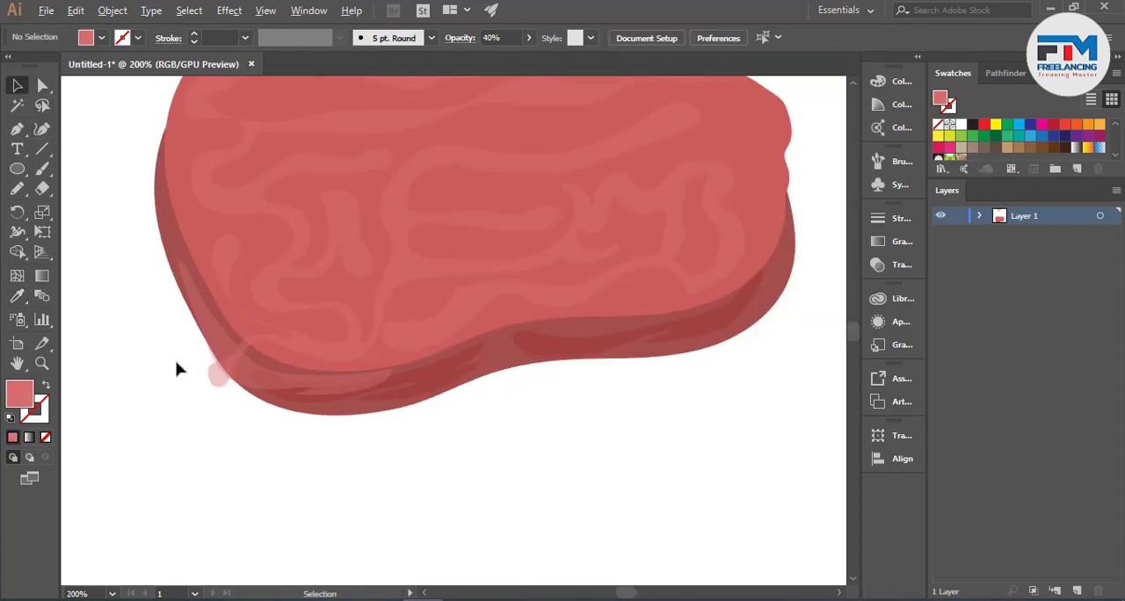
- Draw a closed wavy highlight strip along the rim from the first dark streak across to the second with the Pencil tool
scroll(533, 343, up, 1)
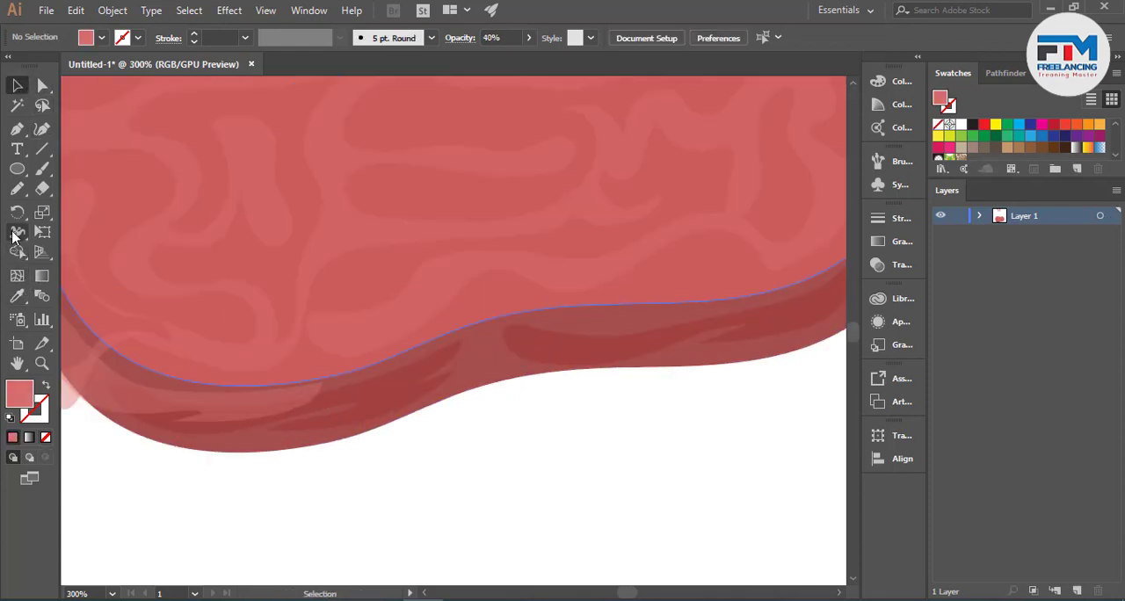
key(n)
drag(346, 403, 480, 366)
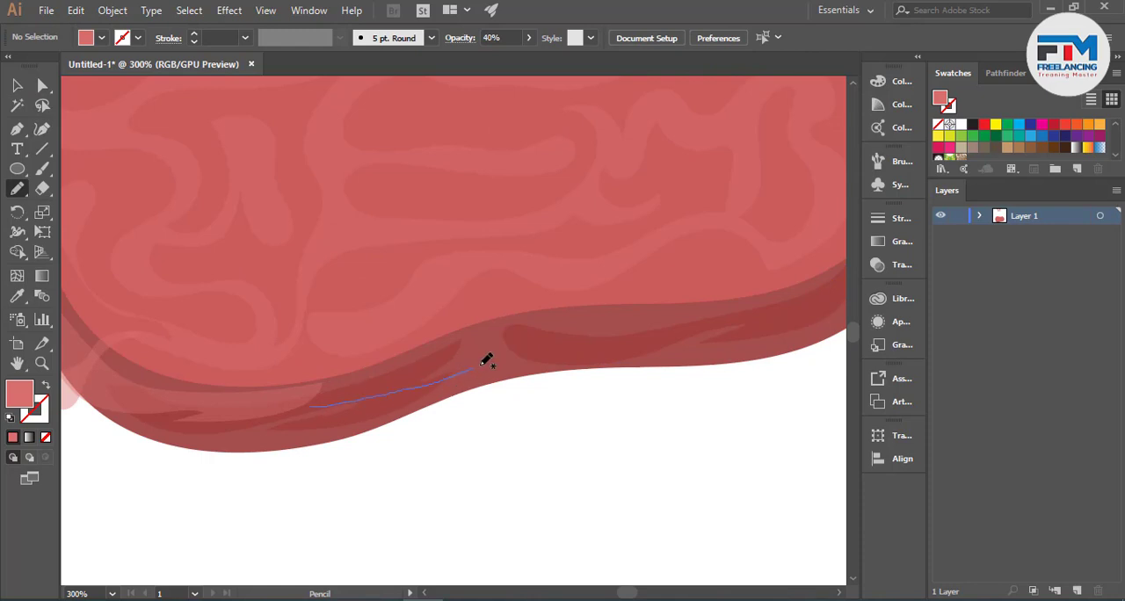
mouse_move(555, 329)
mouse_down()
mouse_move(406, 404)
mouse_move(339, 392)
mouse_move(454, 359)
mouse_up()
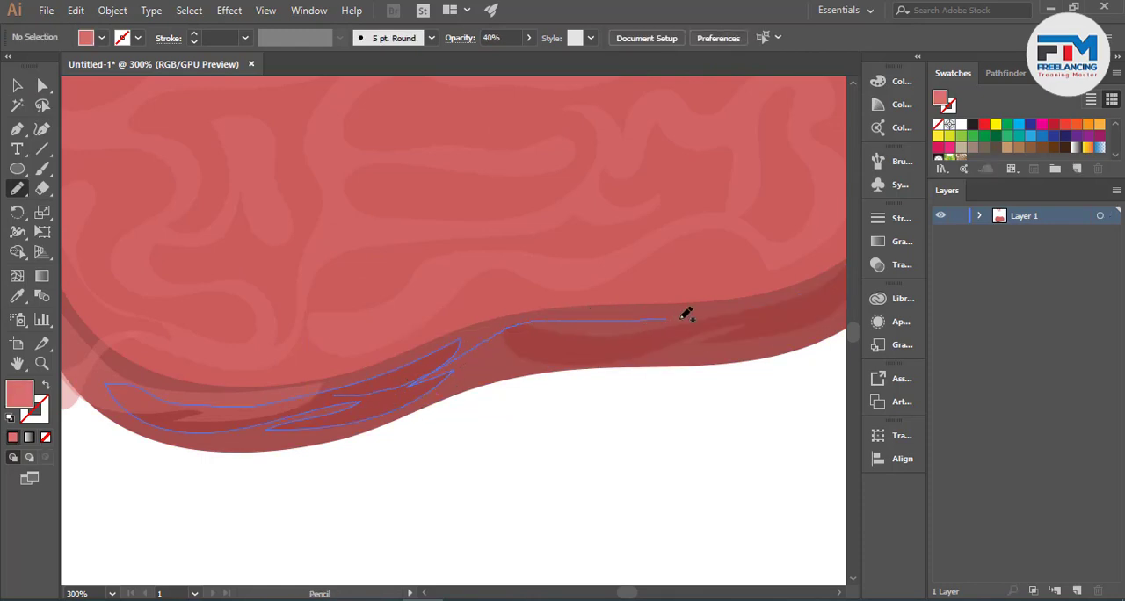
drag(679, 331, 572, 335)
mouse_move(456, 372)
mouse_down()
mouse_move(361, 412)
mouse_move(395, 387)
mouse_up()
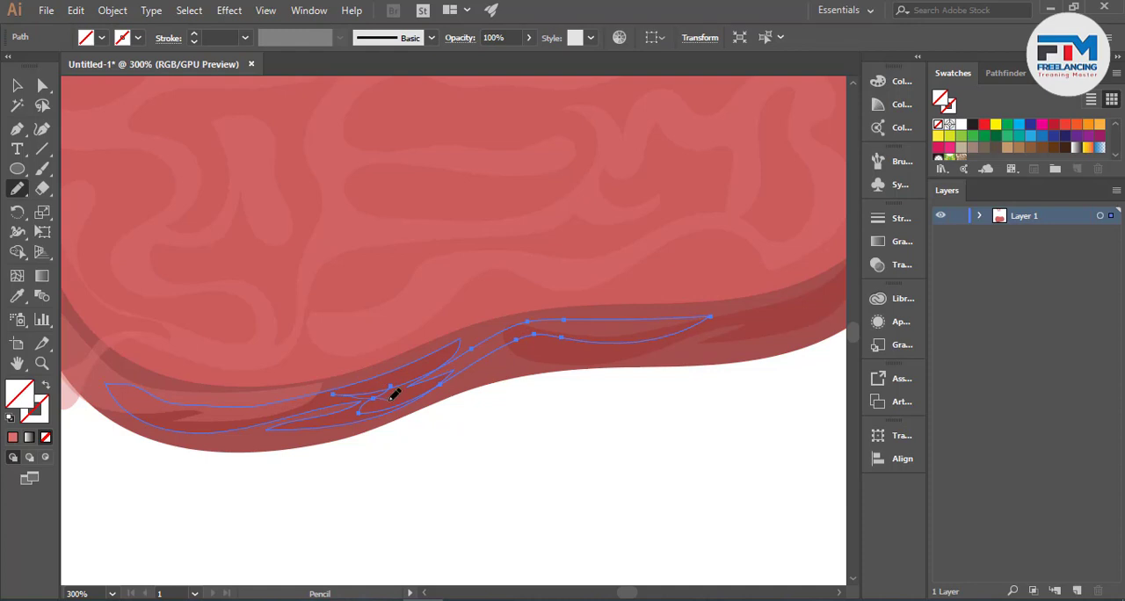
scroll(339, 412, up, 5)
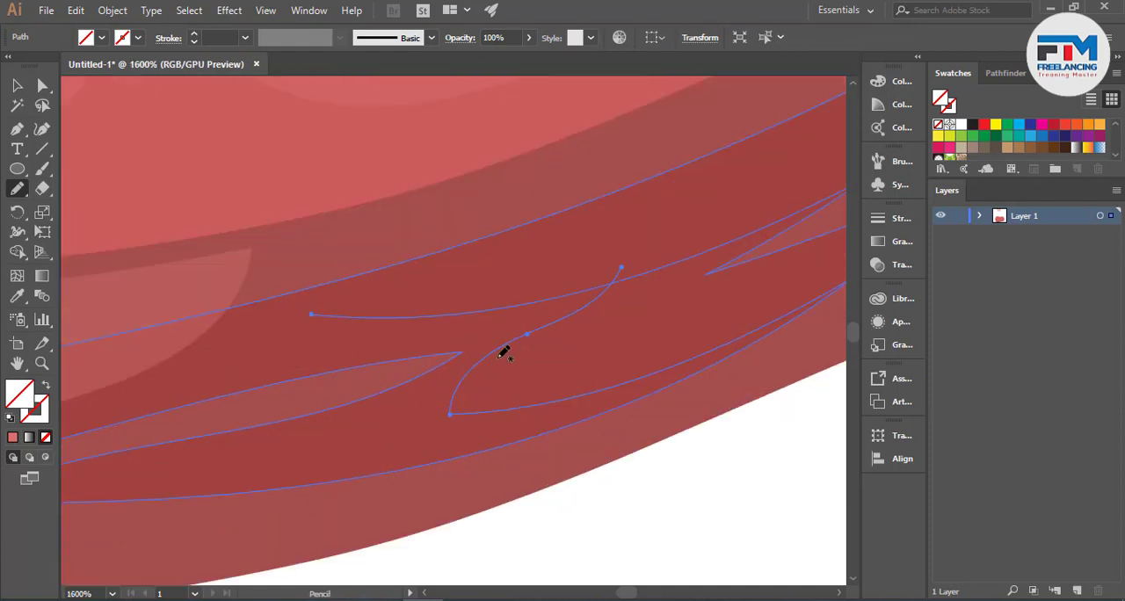
drag(450, 413, 350, 360)
drag(314, 316, 306, 309)
- Sample the corner highlight with the Eyedropper to give the wavy strip its pink-red fill and 40% opacity
scroll(376, 402, down, 4)
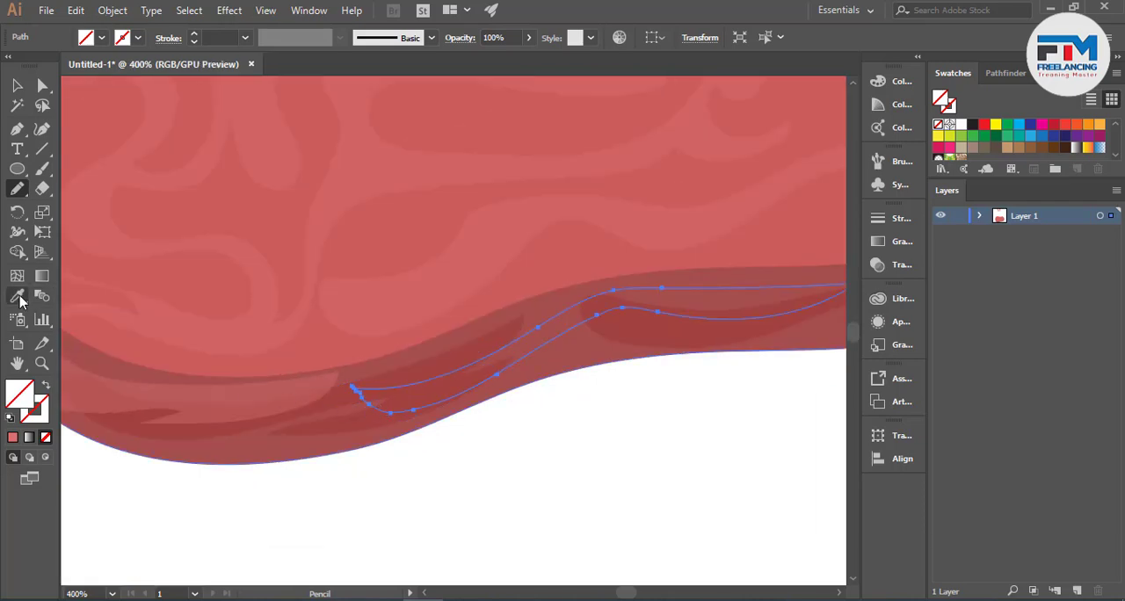
click(17, 296)
click(213, 396)
click(17, 84)
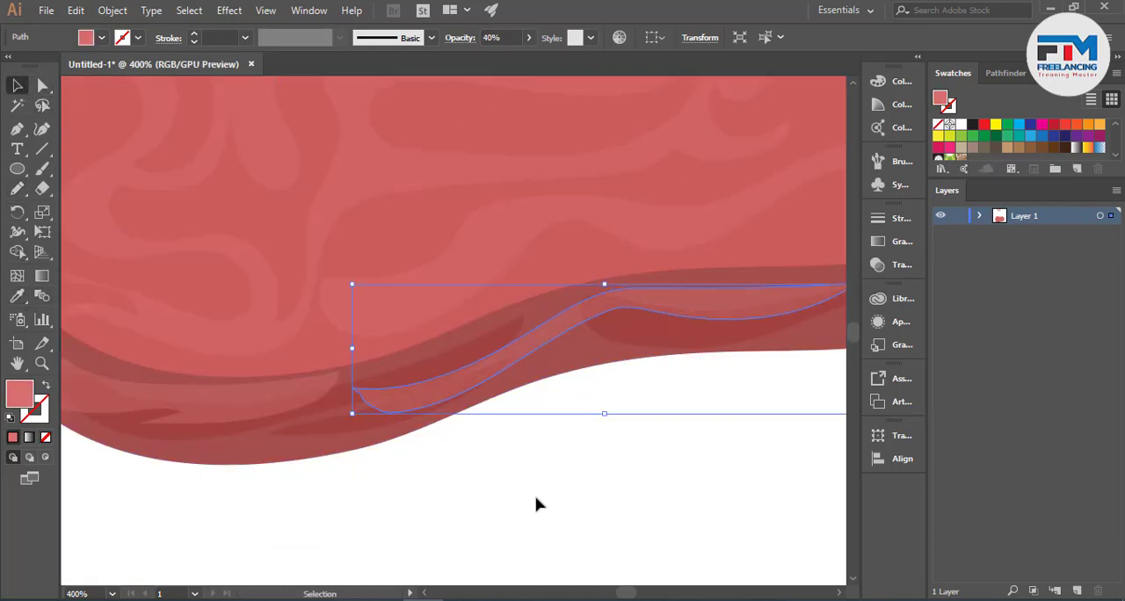
click(545, 493)
scroll(547, 491, down, 3)
- Draw a narrow crescent highlight with pointed ends along the rim's lower-right curve with the Pencil tool
scroll(703, 481, up, 1)
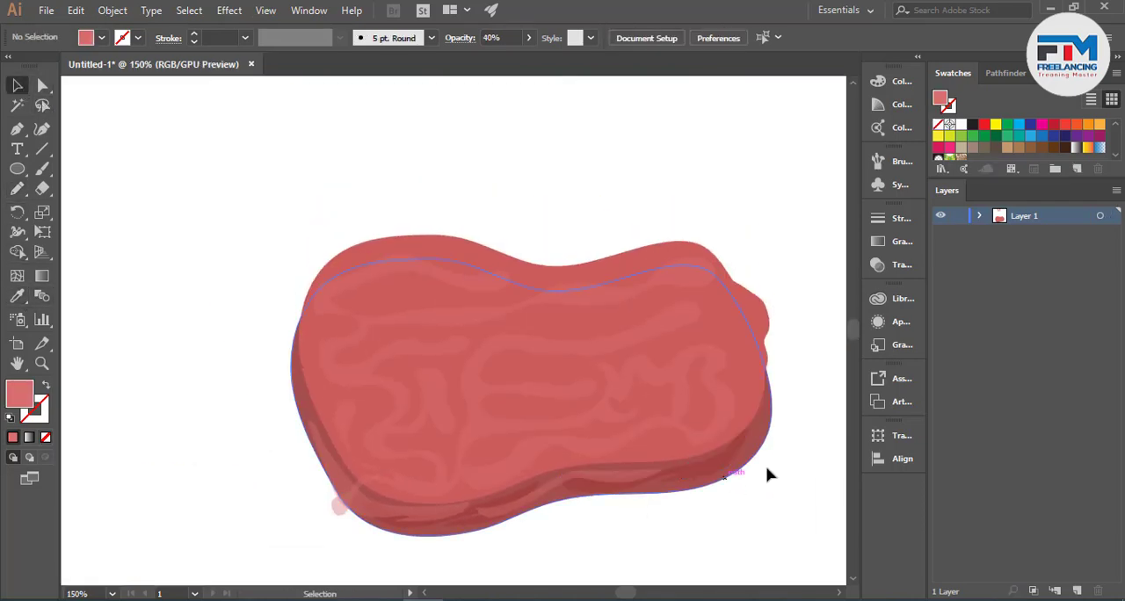
scroll(755, 369, up, 3)
click(17, 188)
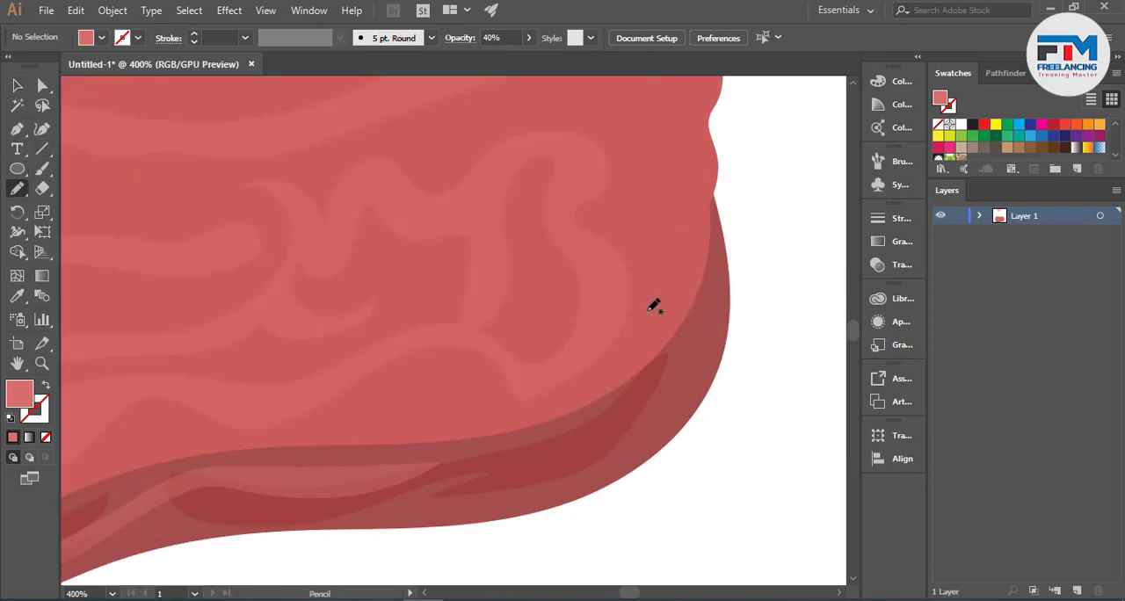
drag(718, 265, 718, 289)
drag(552, 498, 651, 376)
drag(712, 265, 714, 267)
- Sample the wavy bands with the Eyedropper to give the crescent highlight their pink-red fill and 40% opacity
click(17, 297)
click(227, 242)
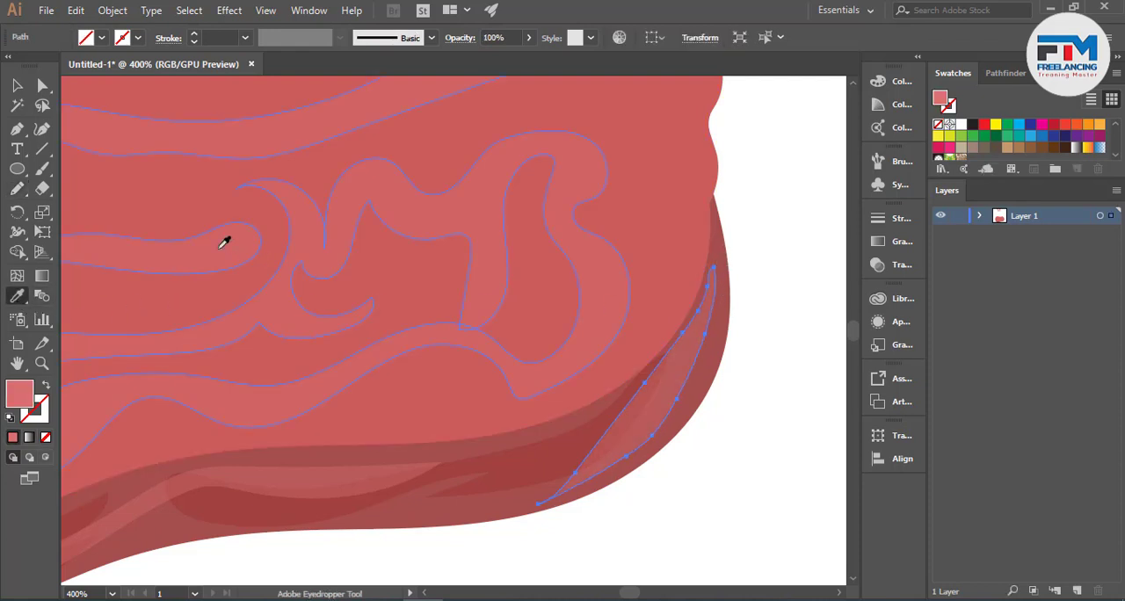
click(17, 85)
click(667, 481)
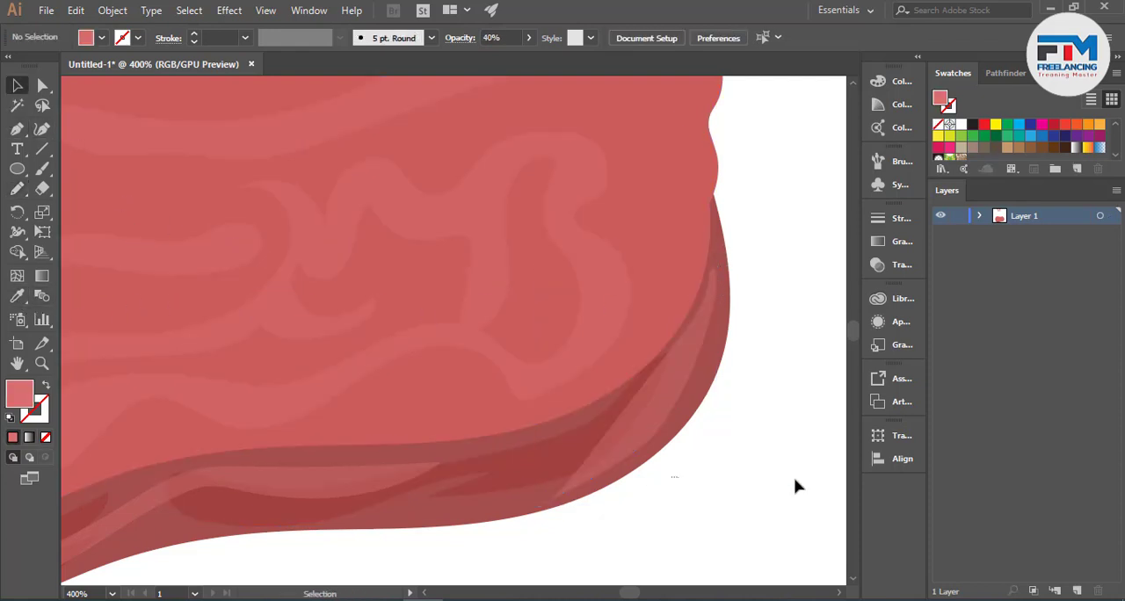
key(ctrl+0)
- Move the middle anchor point on the crescent highlight's straight inner edge outward so the edge curves with the rim
scroll(754, 496, up, 6)
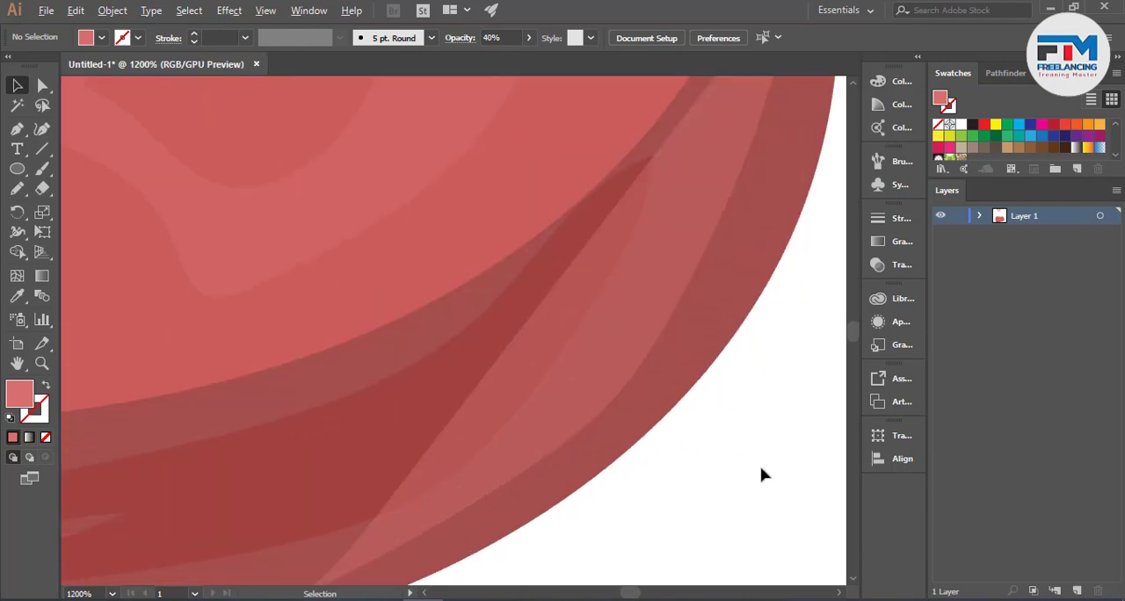
click(427, 389)
click(42, 85)
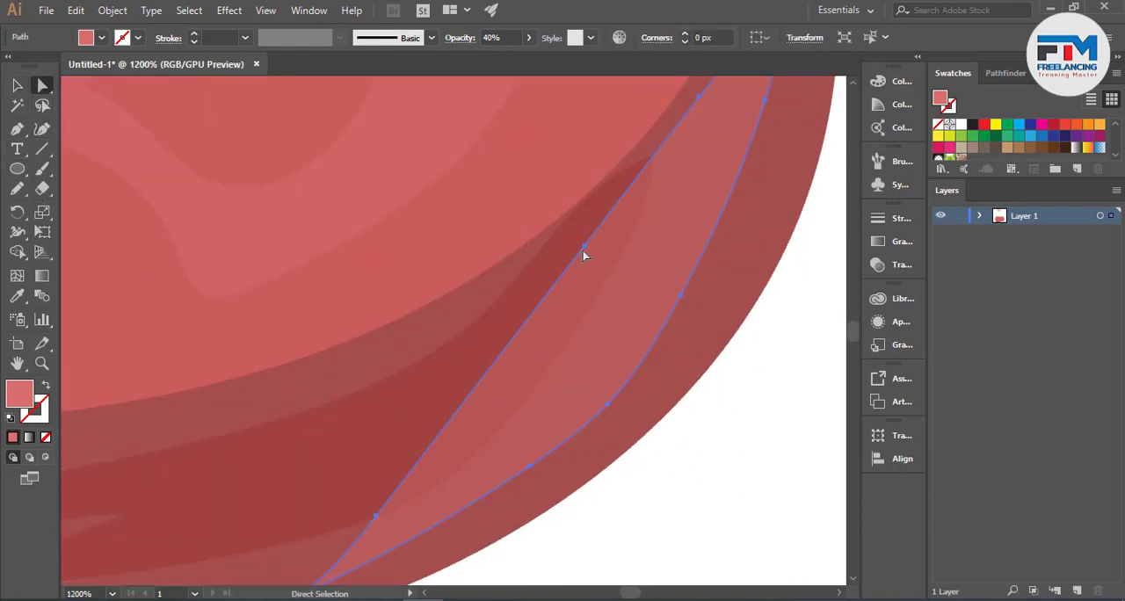
drag(584, 250, 633, 307)
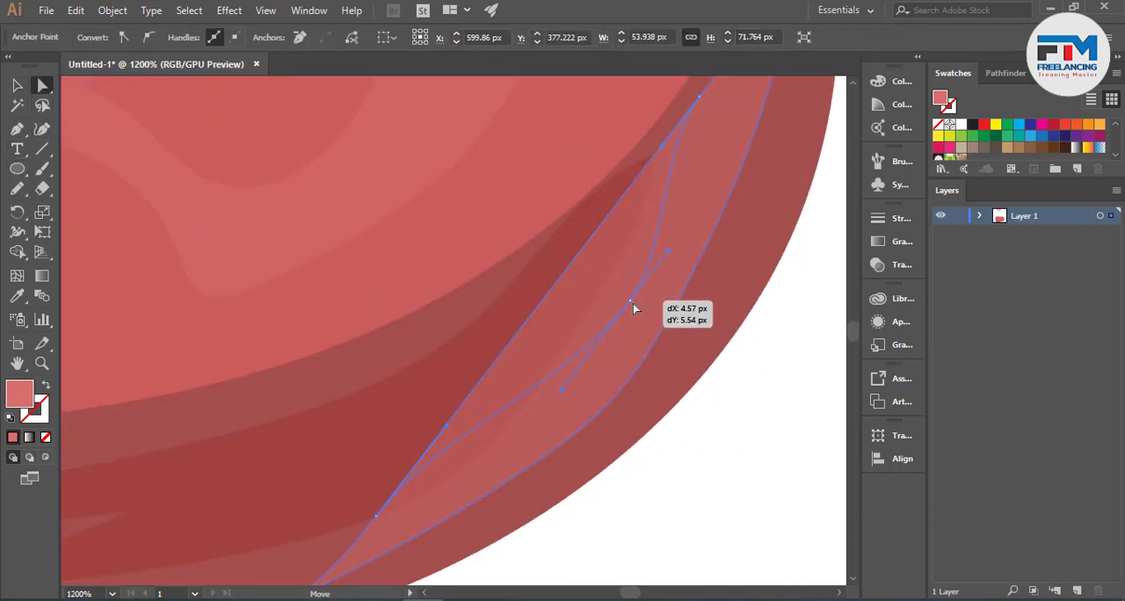
click(775, 373)
key(ctrl+0)
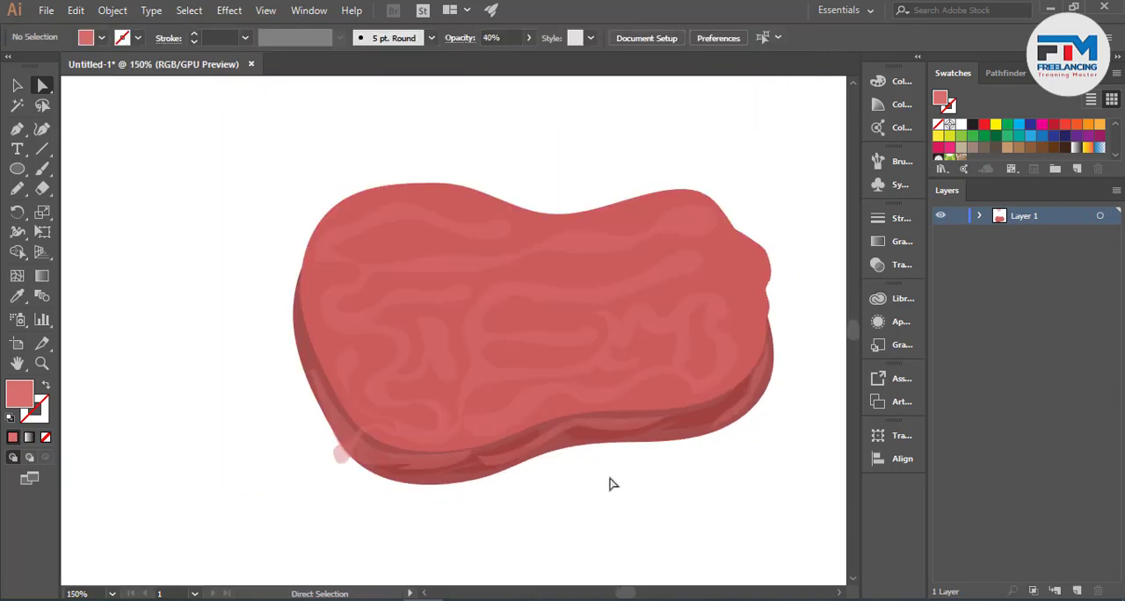
- Trim the wavy band's end overhanging the rim's lower-left edge from the selected artwork with the Shape Builder tool
click(17, 85)
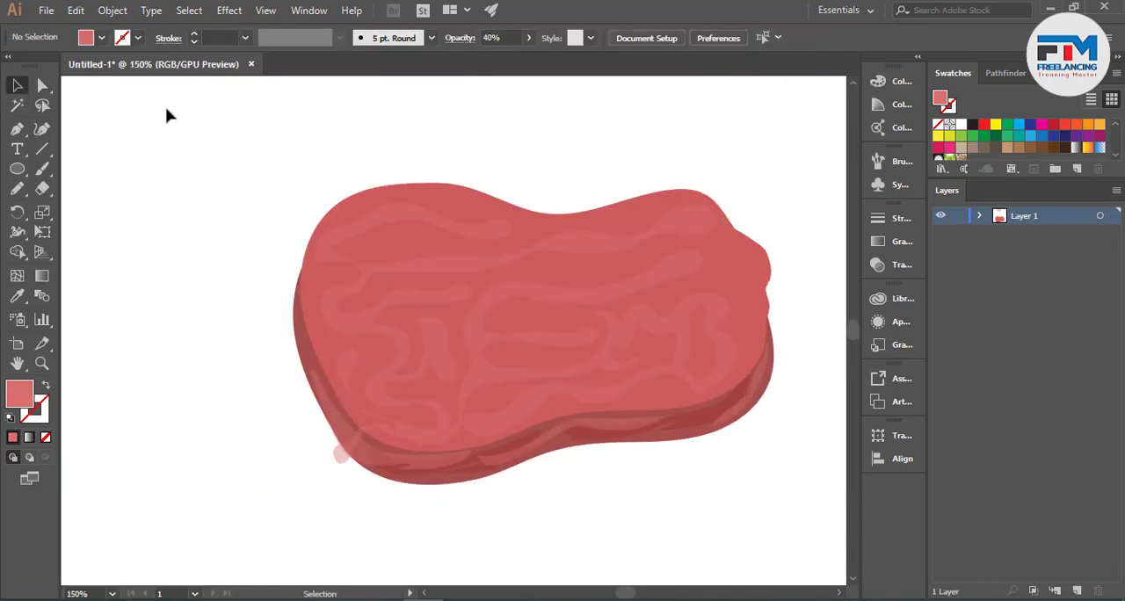
drag(168, 109, 736, 502)
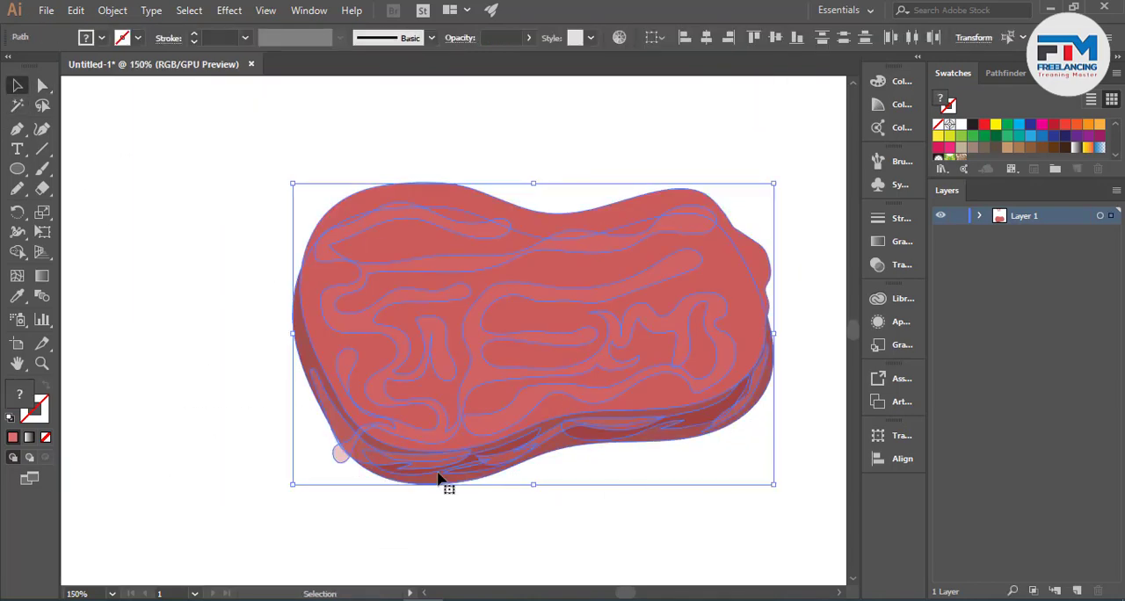
click(17, 252)
scroll(341, 424, up, 3)
scroll(578, 533, up, 1)
drag(244, 531, 272, 475)
scroll(324, 498, down, 4)
scroll(303, 498, up, 4)
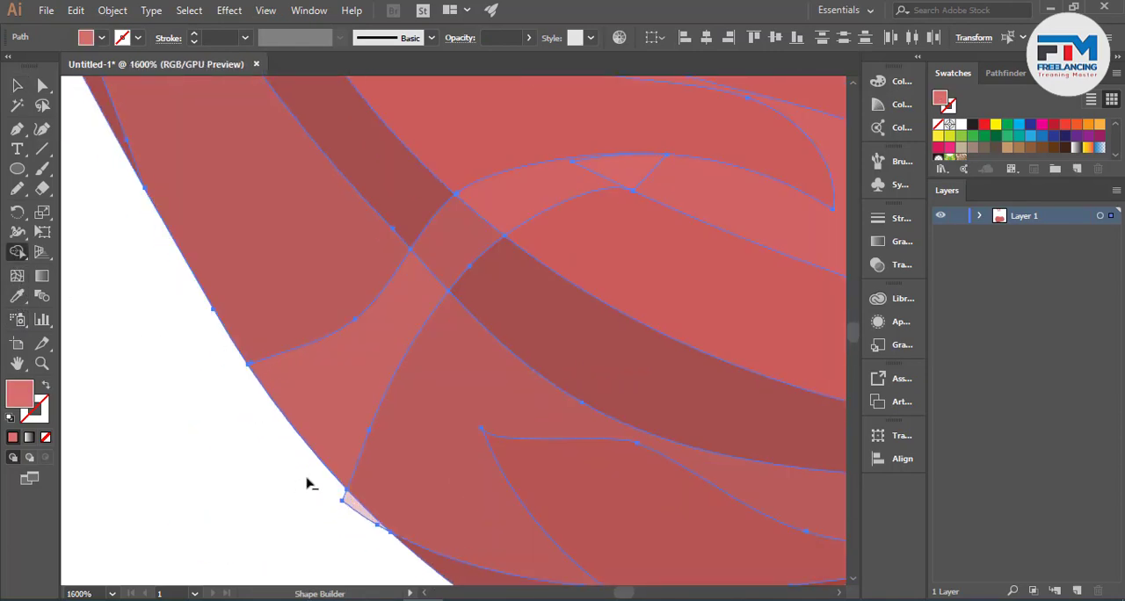
scroll(454, 470, up, 3)
scroll(388, 450, down, 2)
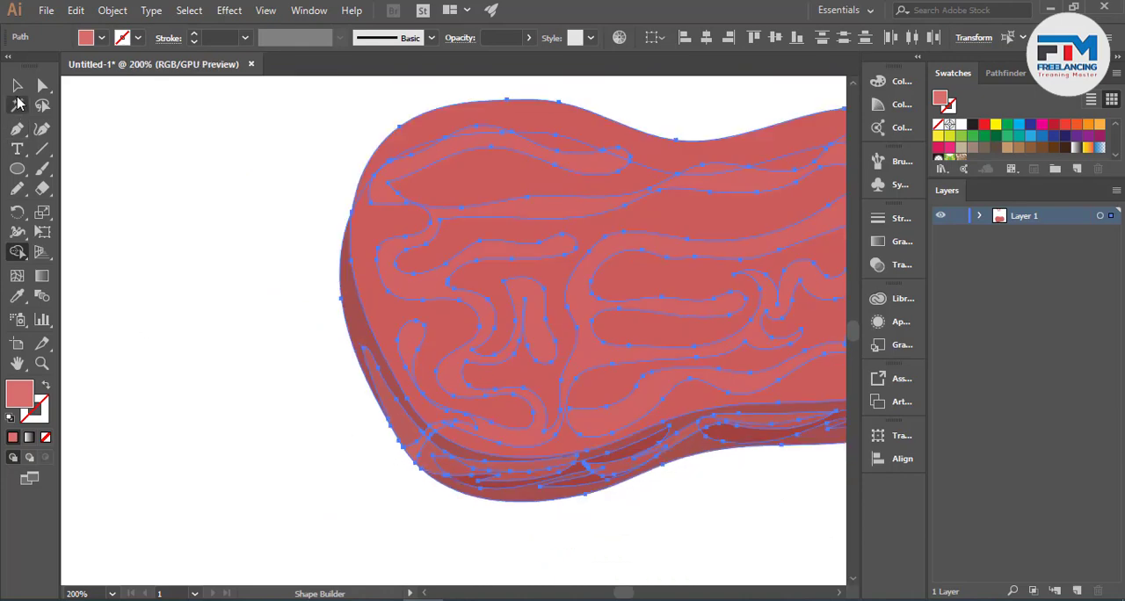
click(17, 86)
click(199, 211)
scroll(267, 344, down, 3)
scroll(274, 364, up, 2)
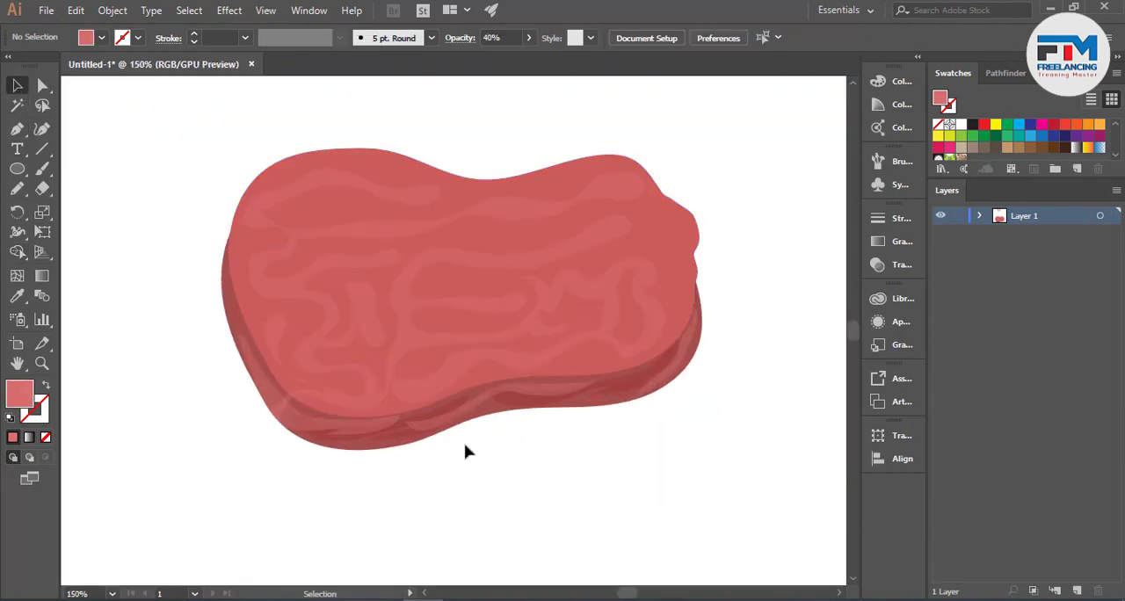
- Duplicate the blob's top face and nudge the copy so a narrow strip of the underlying one shows along the lower-left edge
scroll(466, 451, up, 1)
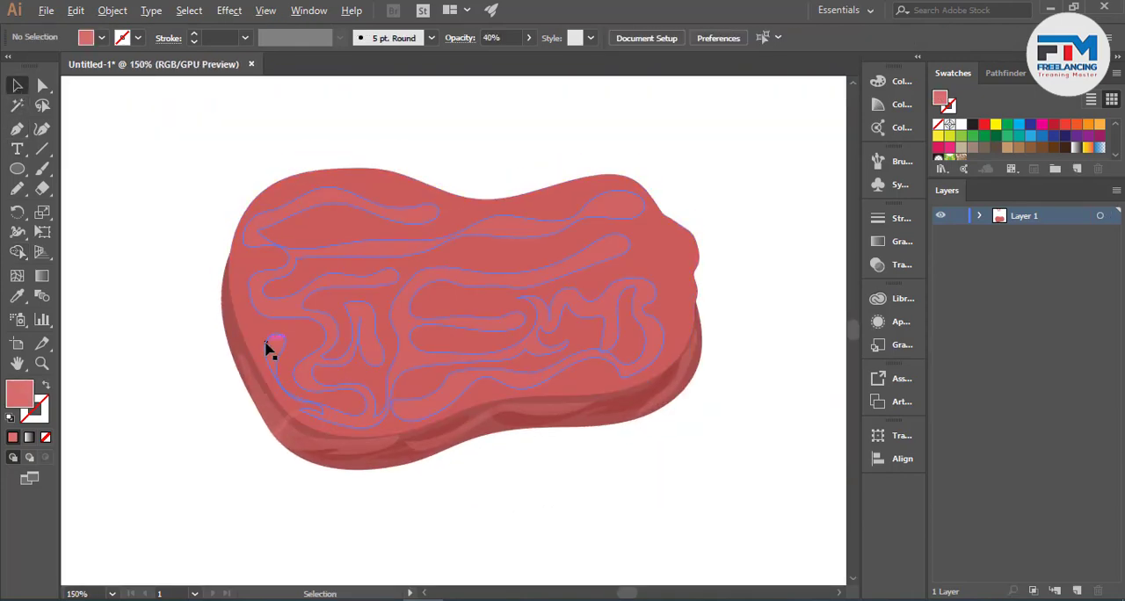
scroll(261, 347, up, 2)
drag(258, 343, 284, 351)
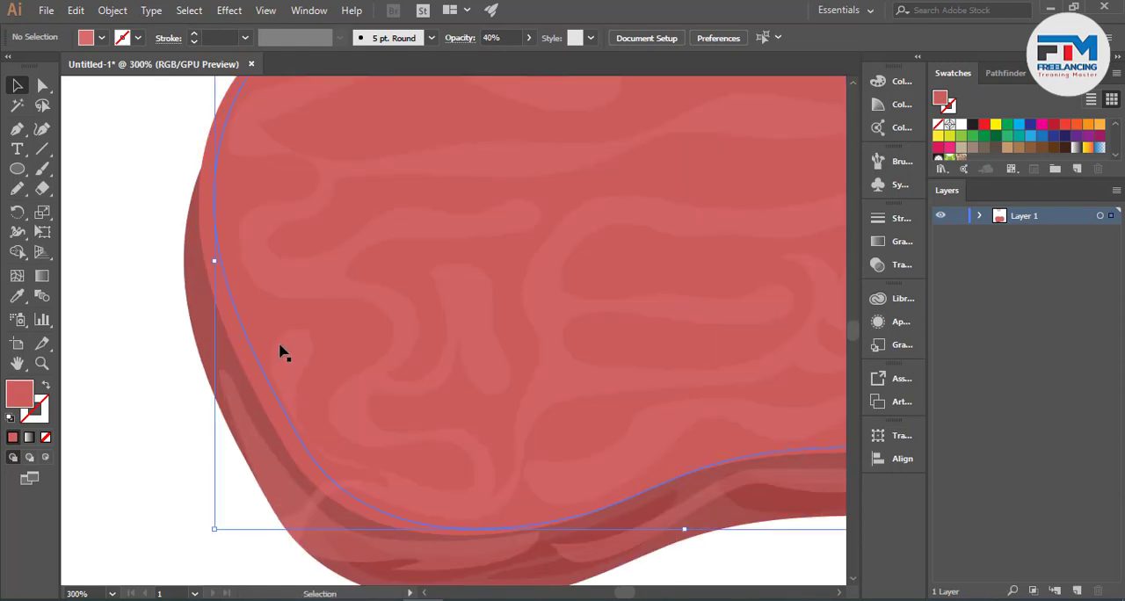
scroll(283, 351, down, 2)
key(Left)
key(Left)
key(Left)
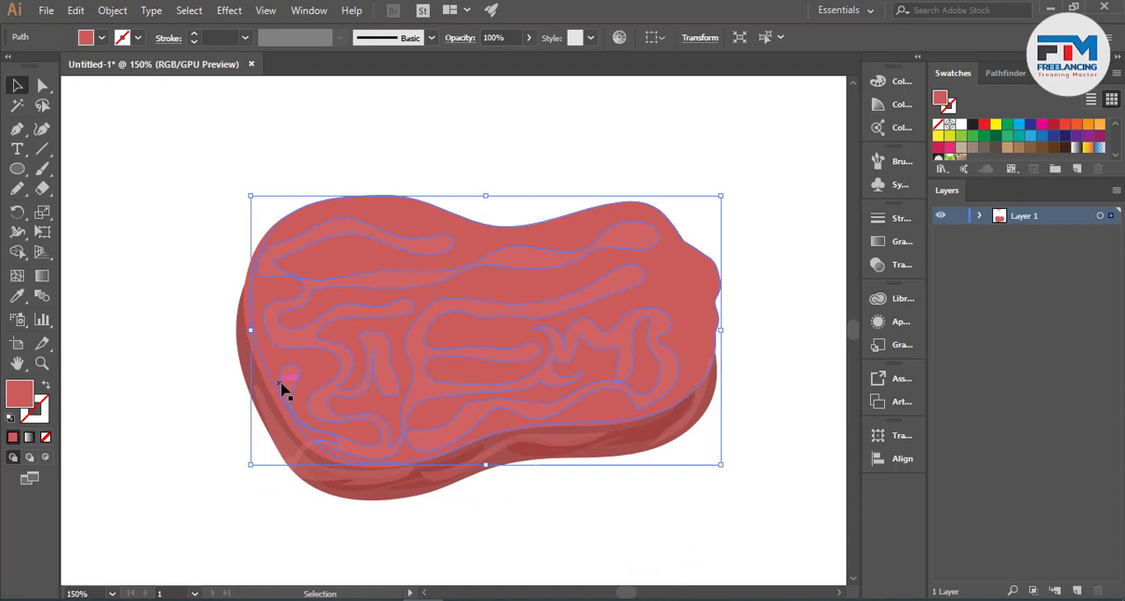
click(204, 361)
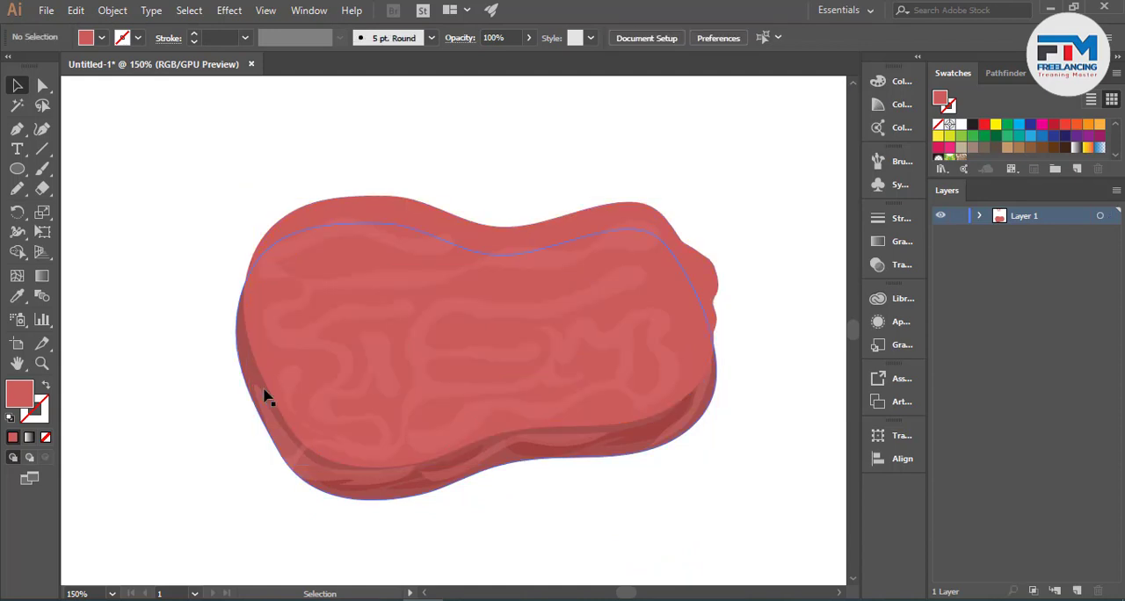
- Sample the pale pink palette circle above the artboard with the Eyedropper to recolor the underlying top-face shape
click(266, 388)
scroll(168, 379, up, 5)
click(17, 296)
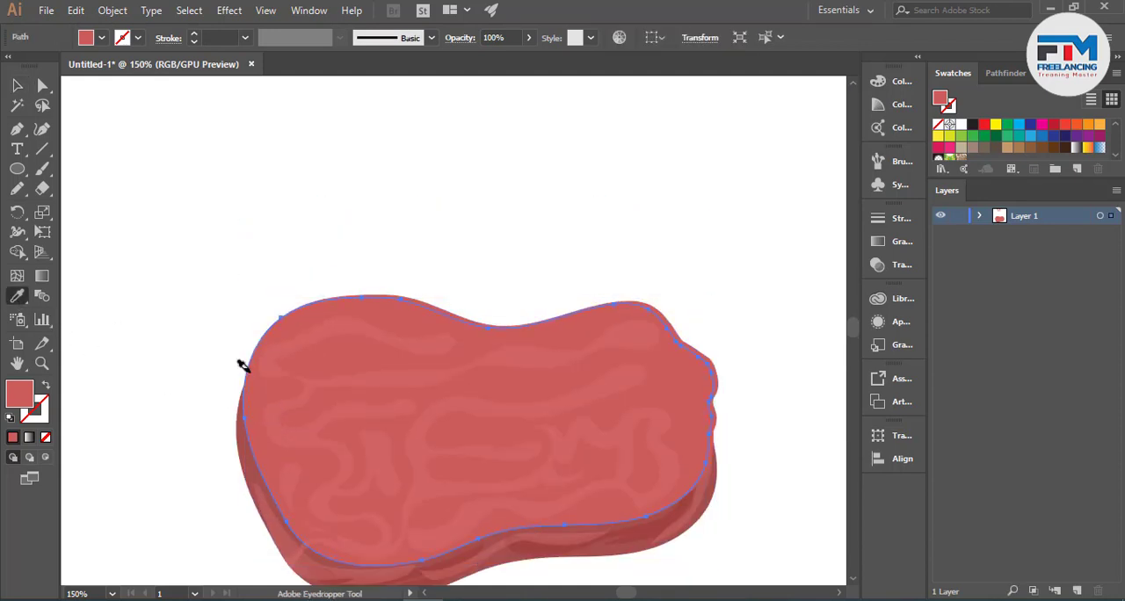
key(ctrl+minus)
key(ctrl+minus)
key(ctrl+minus)
click(444, 256)
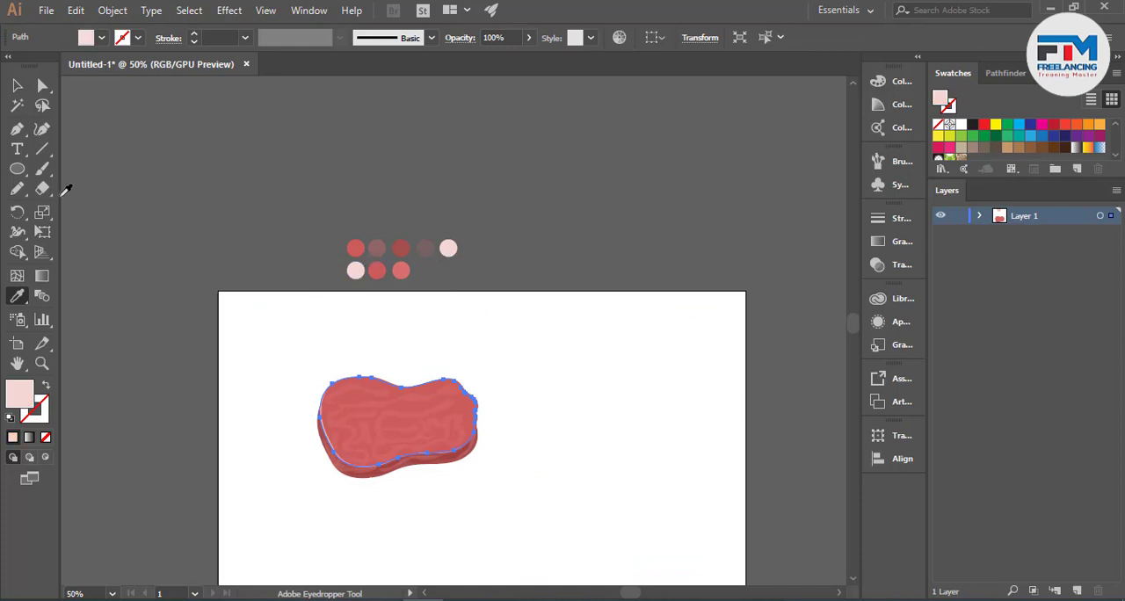
click(17, 85)
click(366, 510)
scroll(366, 511, up, 3)
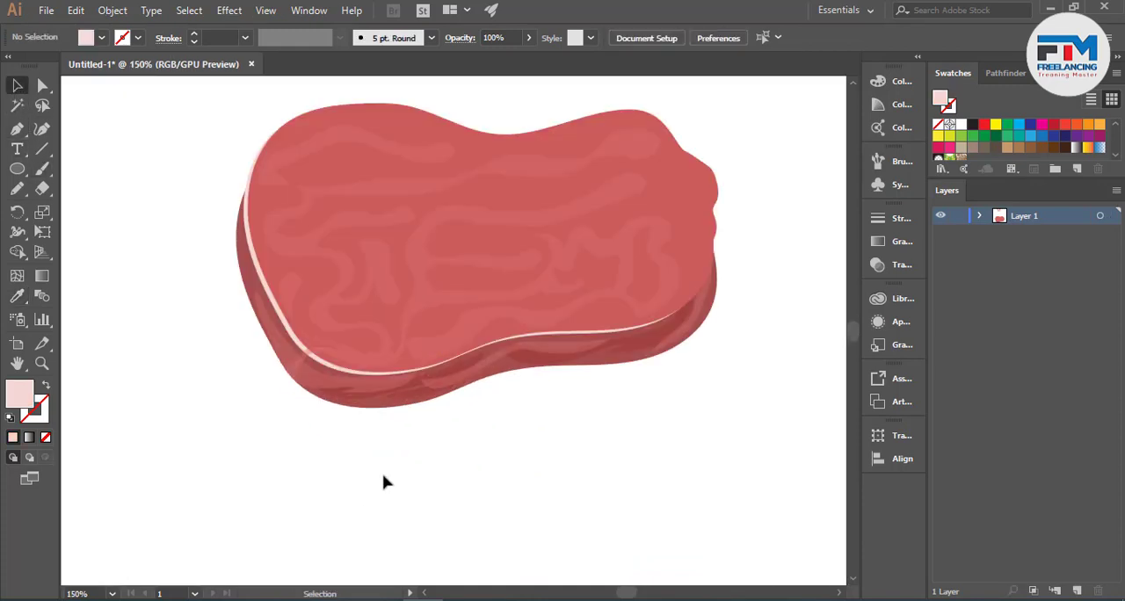
- Reshape the pale pink edge at the lower-left curve by moving its anchor point and direction handles, varying the strip's thickness
scroll(344, 460, up, 3)
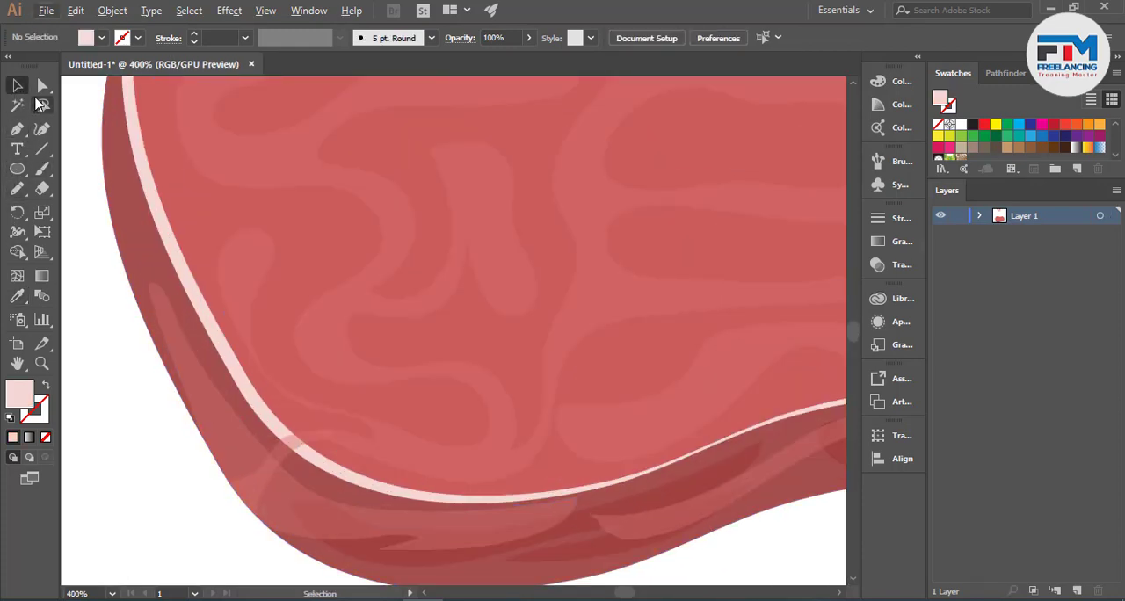
click(42, 87)
click(226, 362)
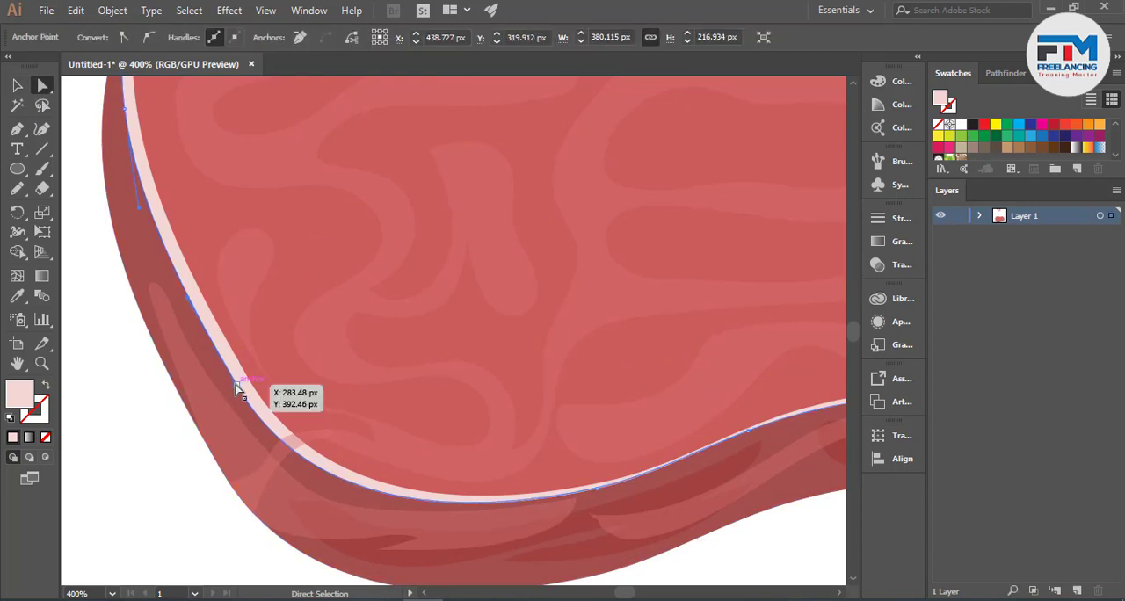
click(227, 384)
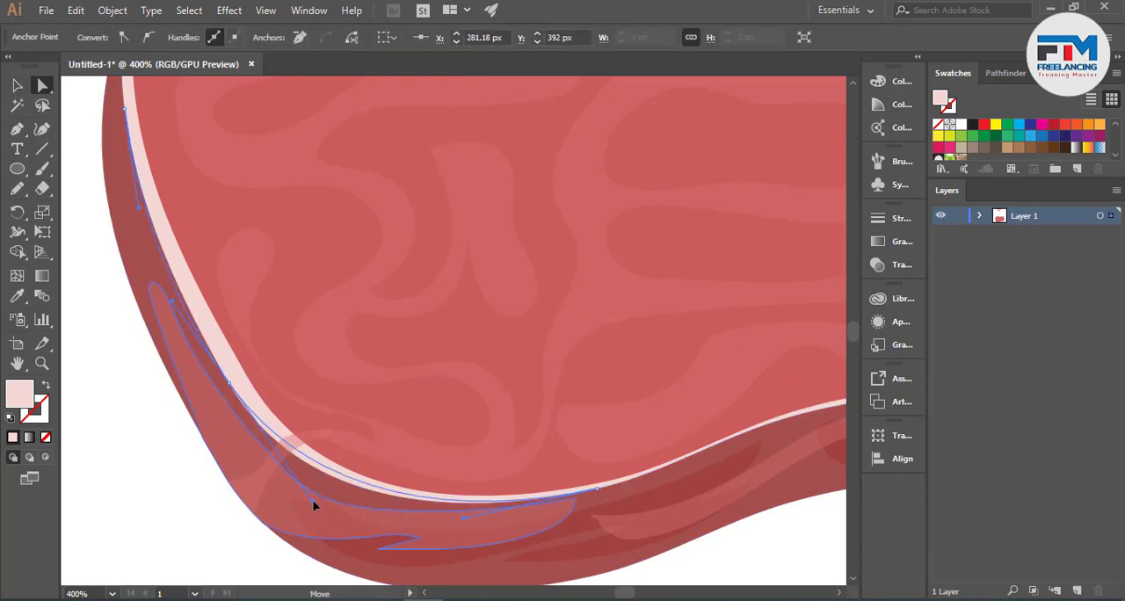
drag(313, 505, 319, 495)
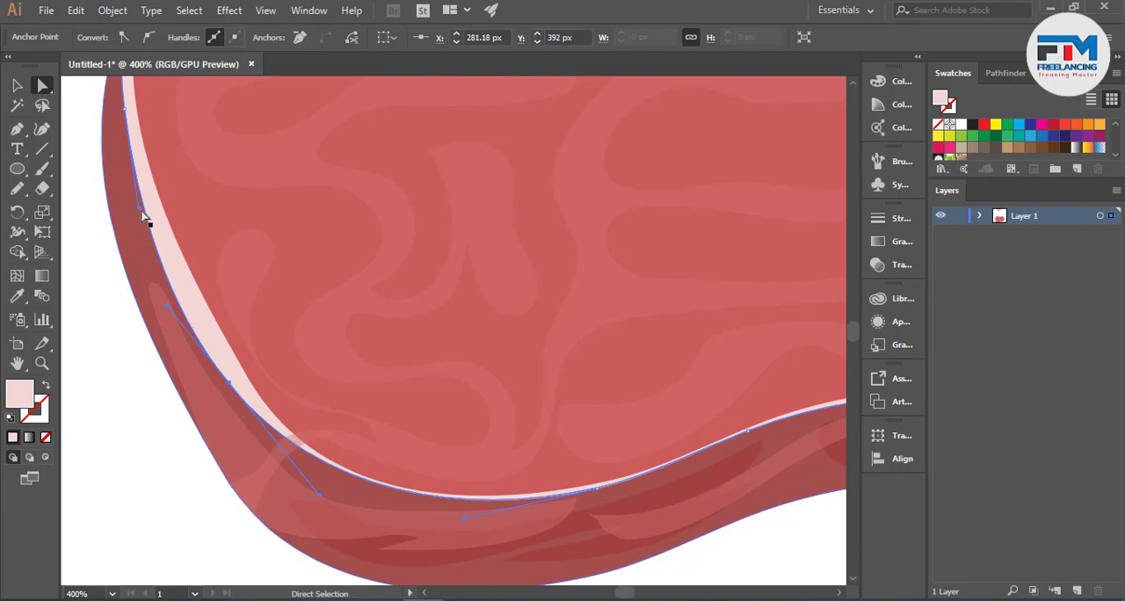
drag(143, 212, 167, 219)
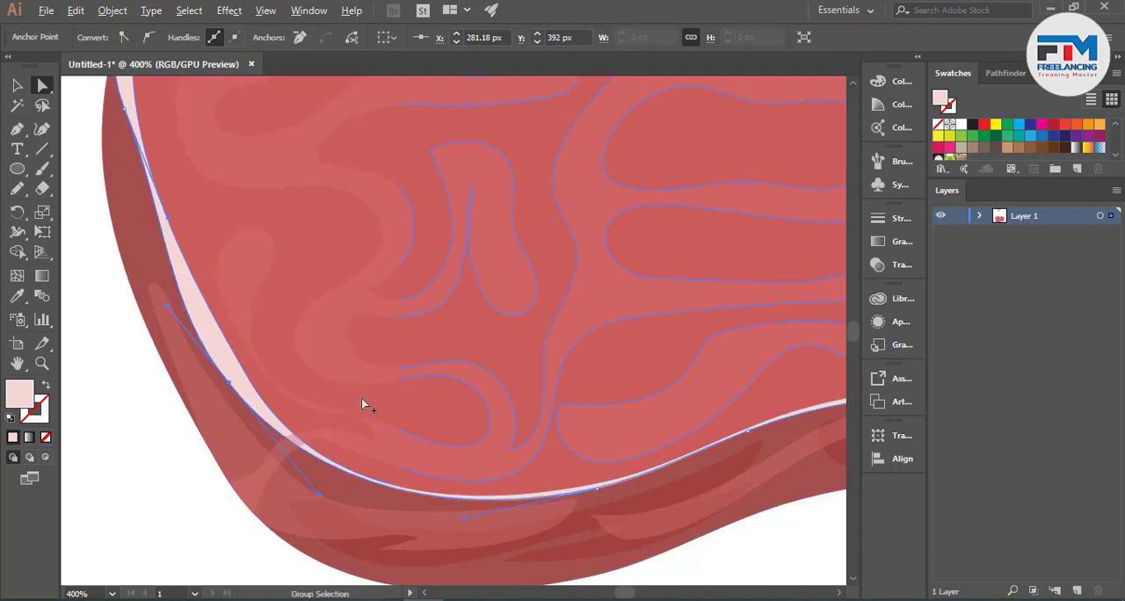
scroll(361, 398, down, 3)
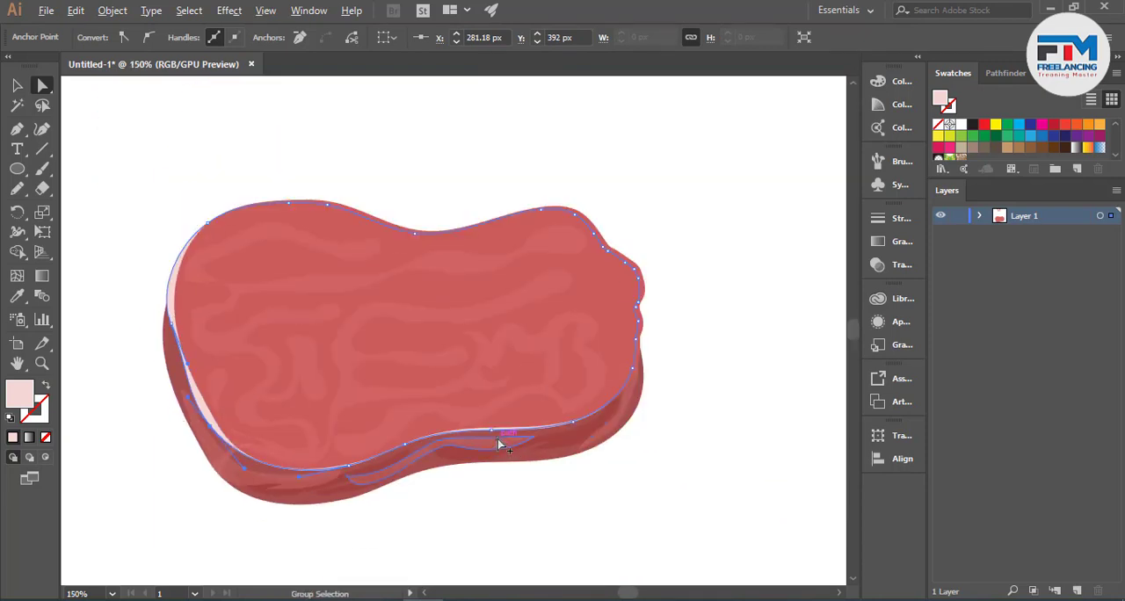
- Pull the pale pink edge's anchor points along the lower-right side downward to widen the strip there
scroll(497, 438, up, 2)
click(484, 424)
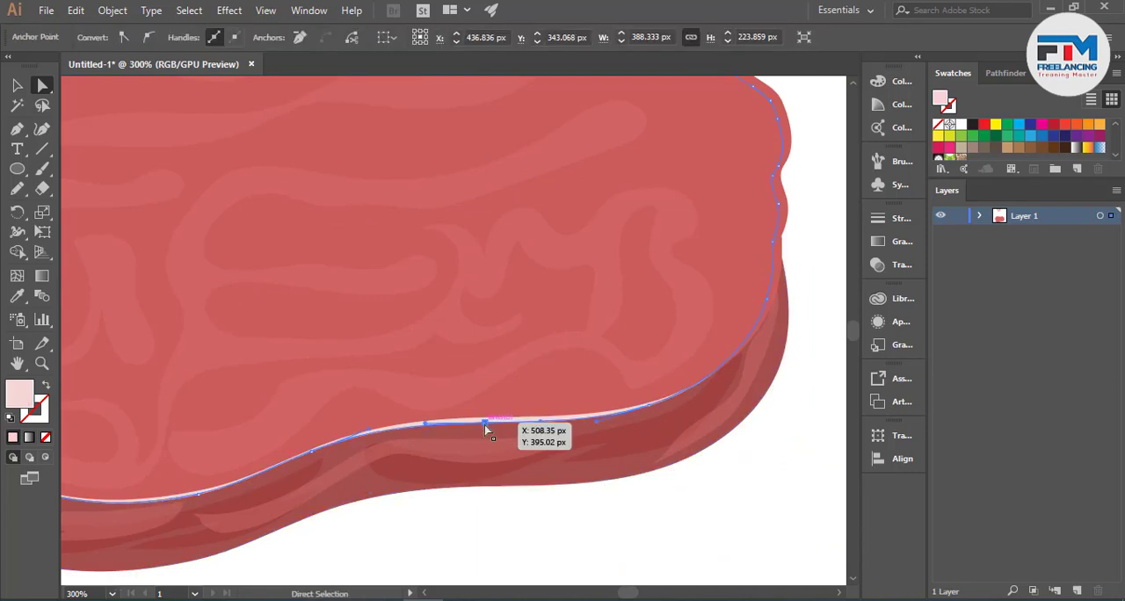
mouse_move(484, 424)
mouse_down()
mouse_move(474, 436)
mouse_move(482, 428)
mouse_up()
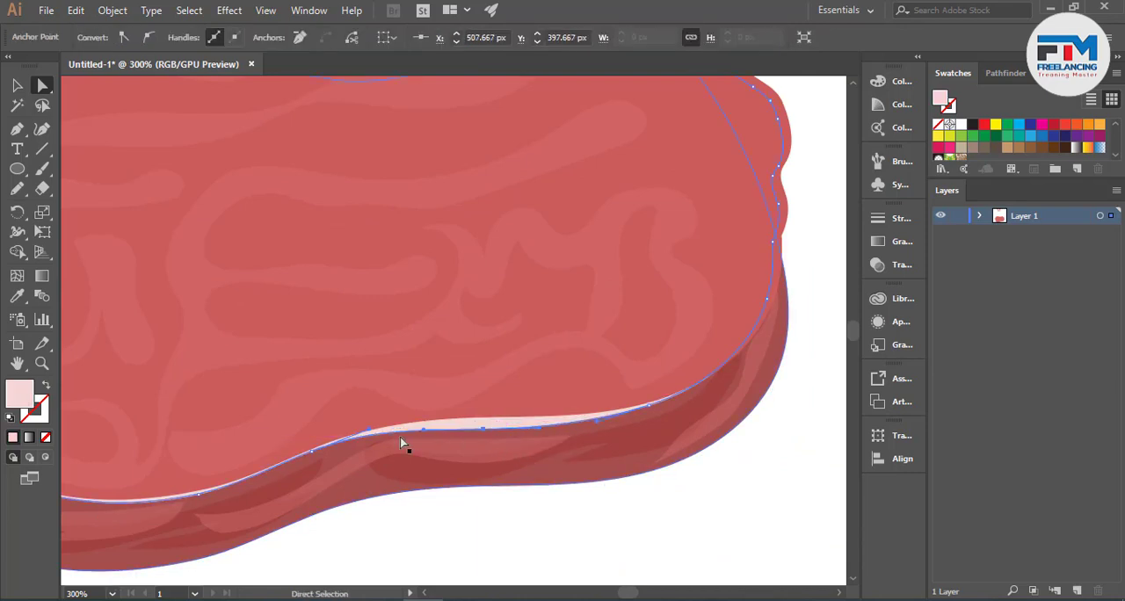
drag(363, 434, 314, 448)
click(450, 513)
scroll(572, 530, down, 3)
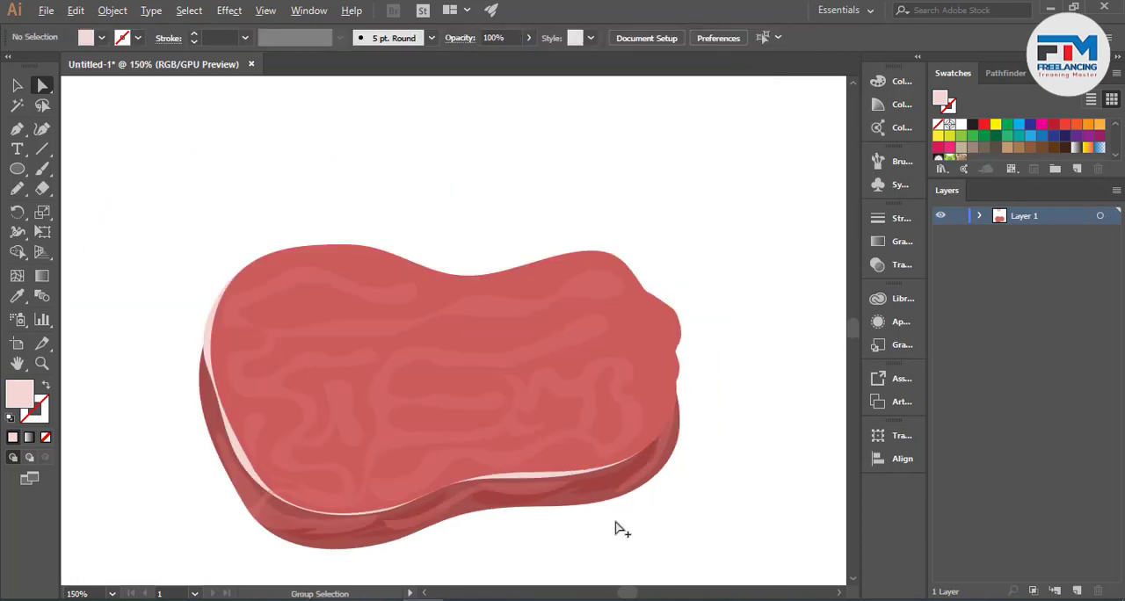
- Draw a branching marbling shape with a bulbous center across the top face with the Pencil tool, its arms reaching past the edges
scroll(589, 540, up, 2)
scroll(563, 527, up, 3)
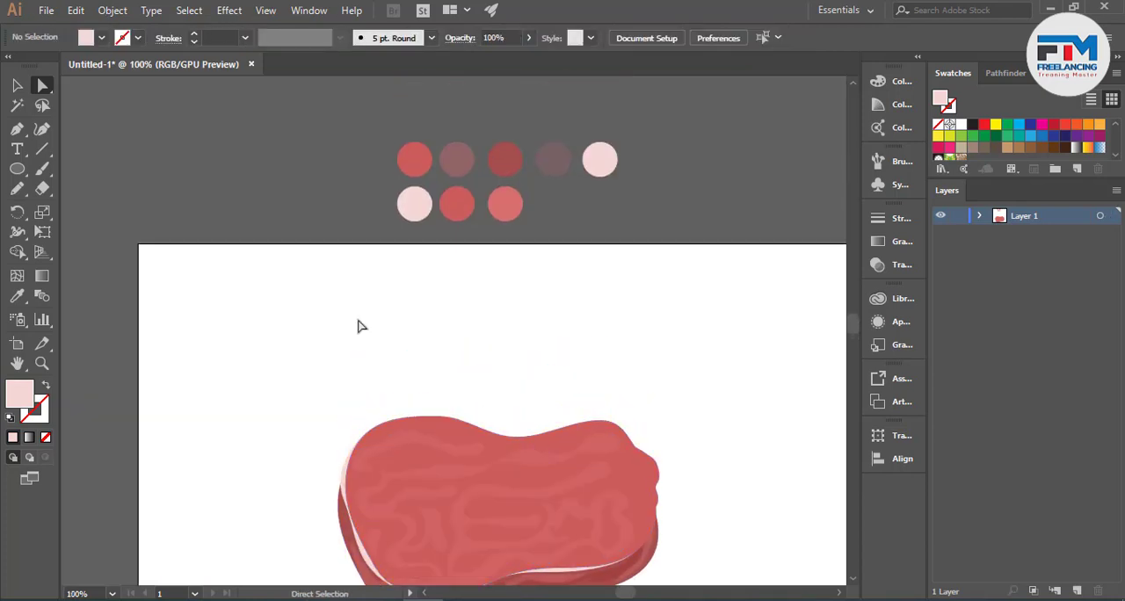
scroll(378, 317, down, 3)
scroll(397, 314, down, 1)
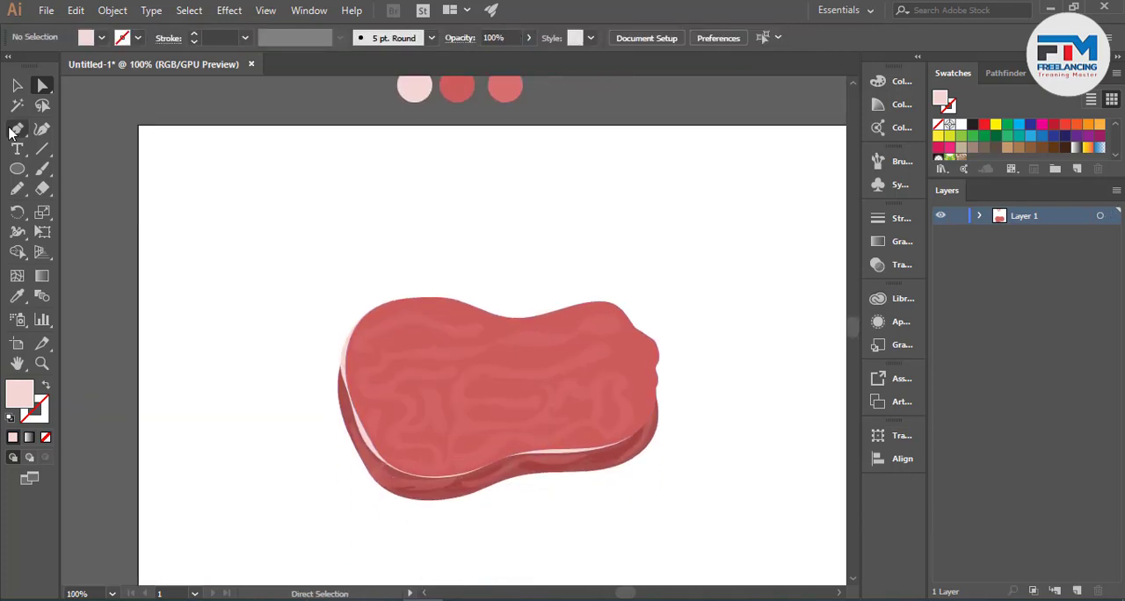
click(17, 188)
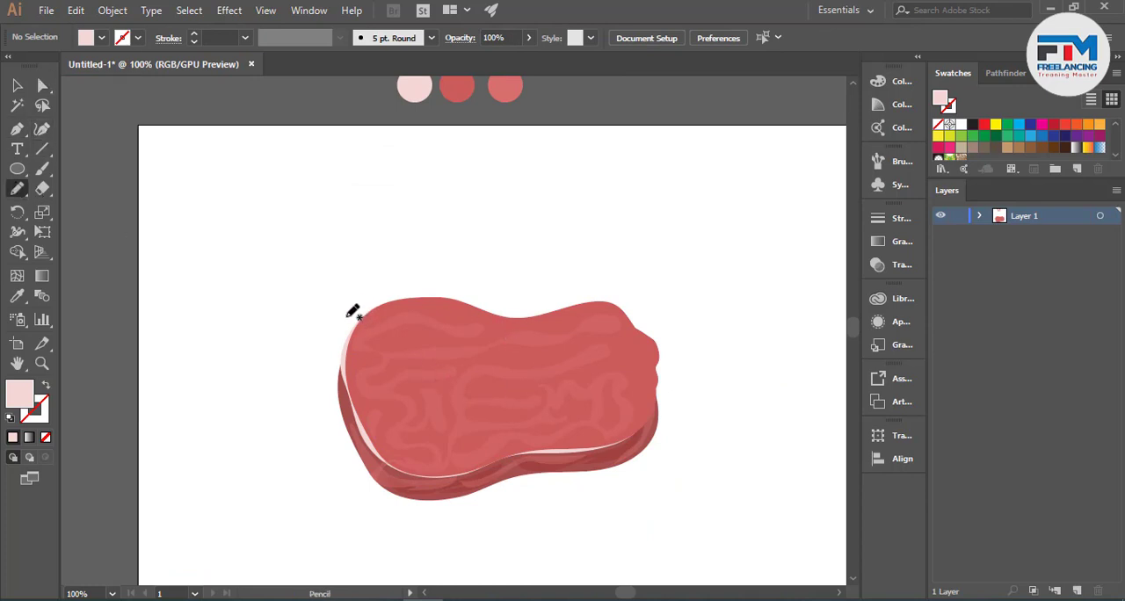
drag(344, 315, 372, 317)
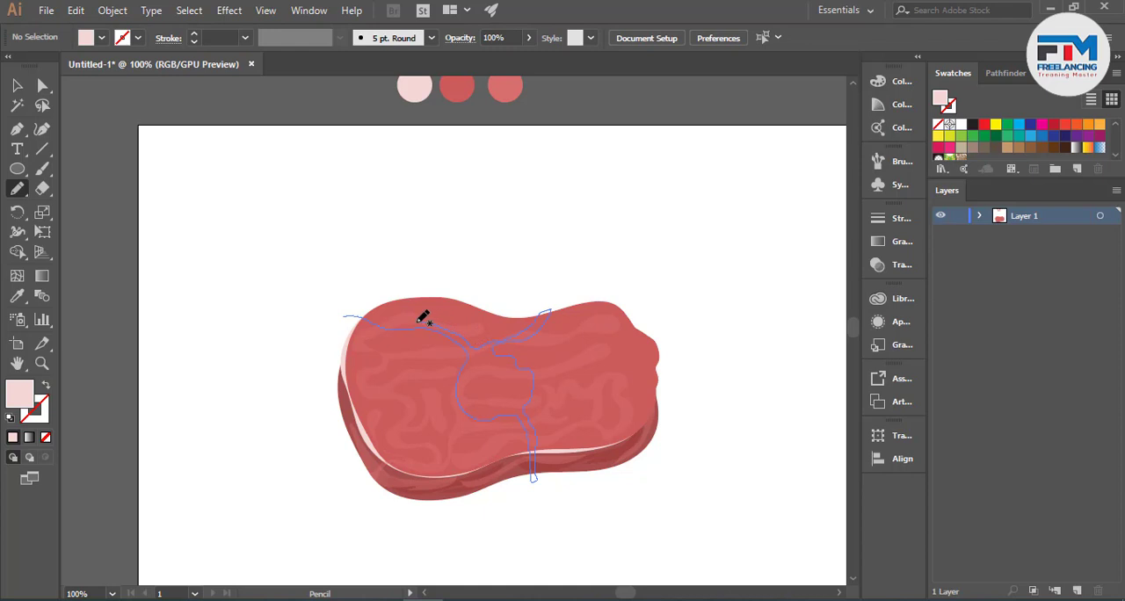
drag(360, 303, 338, 317)
scroll(541, 425, up, 1)
scroll(541, 425, up, 1)
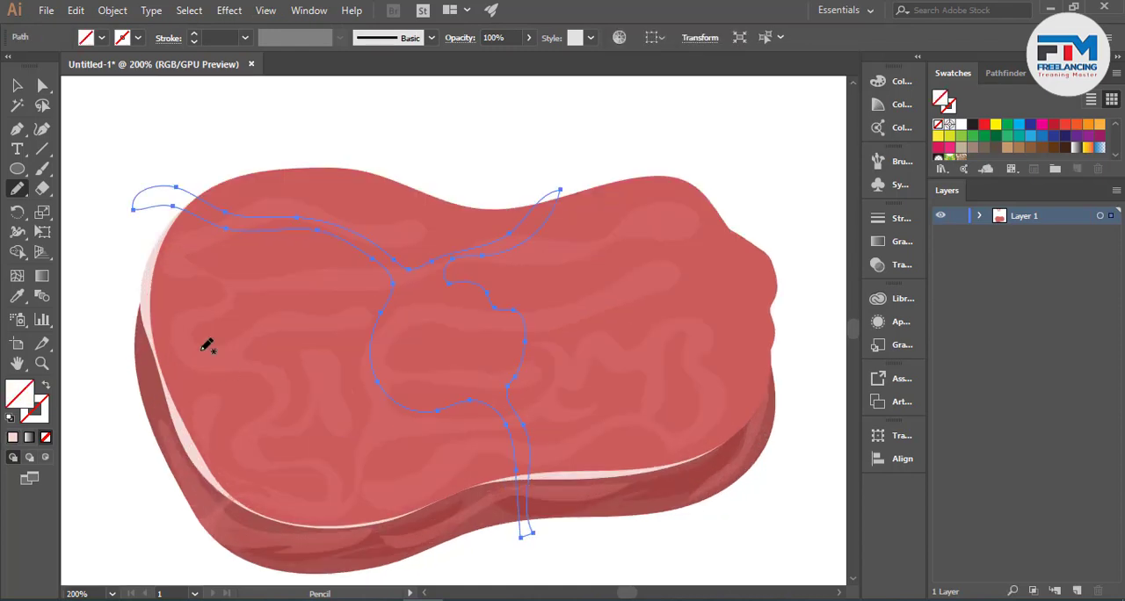
- Sample the pale pink edge strip with the Eyedropper to fill the marbling shape, and dismiss the Internet Download Manager dialogs
click(16, 298)
scroll(472, 441, down, 2)
scroll(328, 475, up, 3)
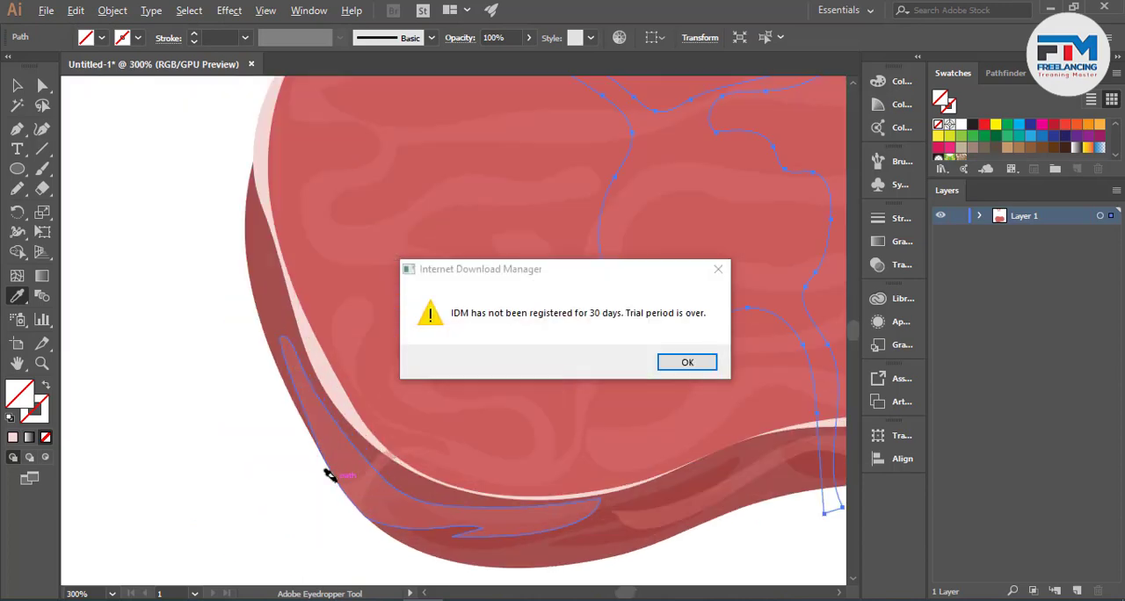
click(348, 385)
click(717, 273)
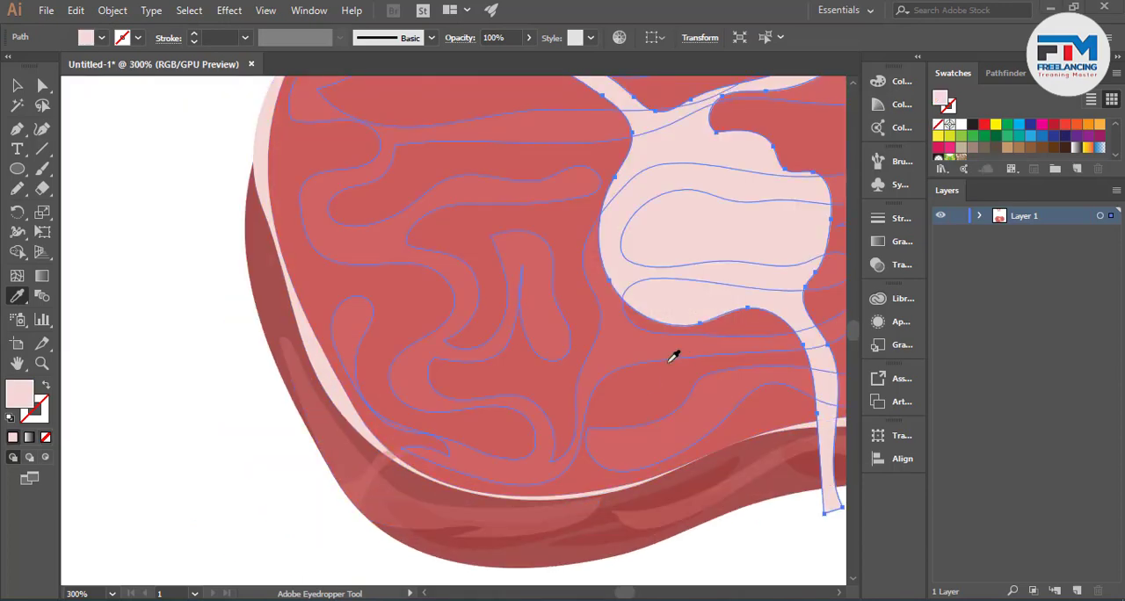
scroll(138, 372, down, 2)
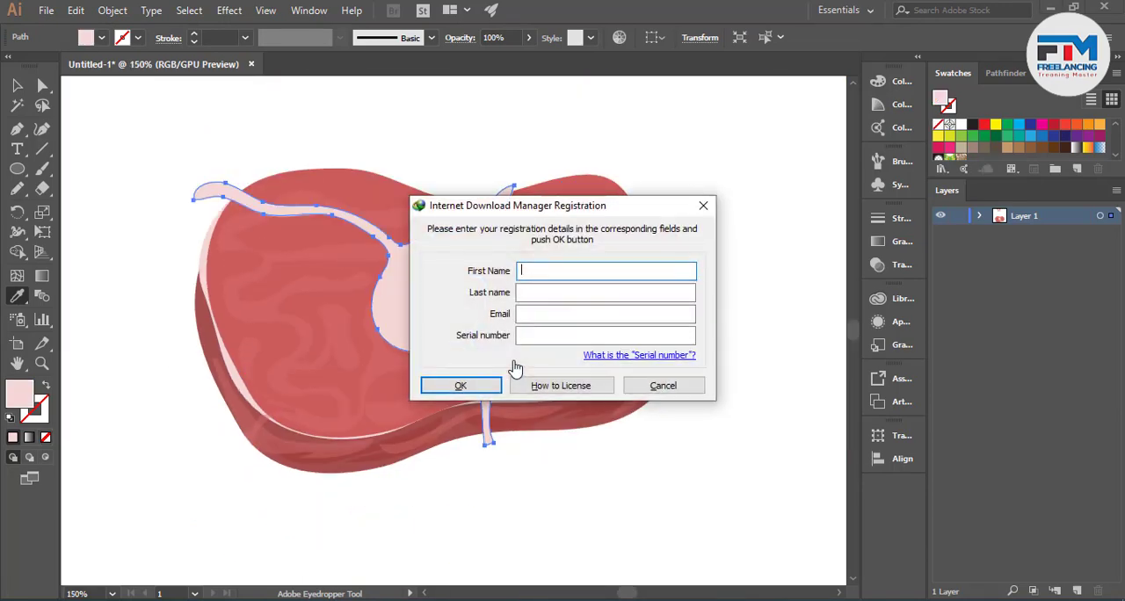
click(663, 384)
- Draw a narrow tapering branch from the marbling shape's upper-right bulge to past the top edge with the Pencil tool
scroll(494, 354, up, 2)
scroll(544, 443, up, 3)
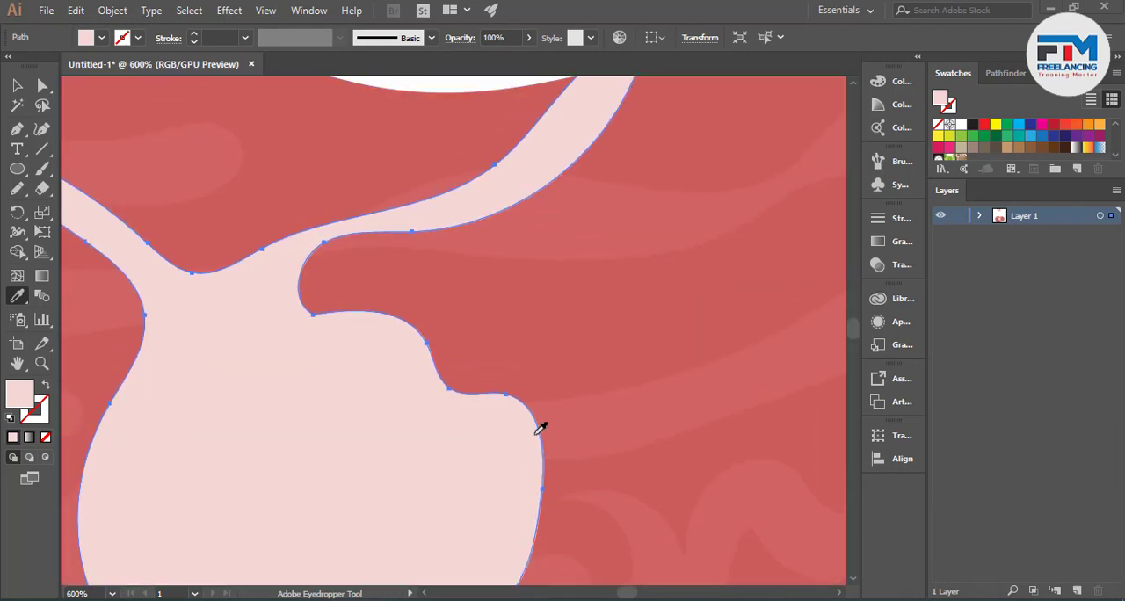
scroll(539, 427, down, 3)
click(17, 189)
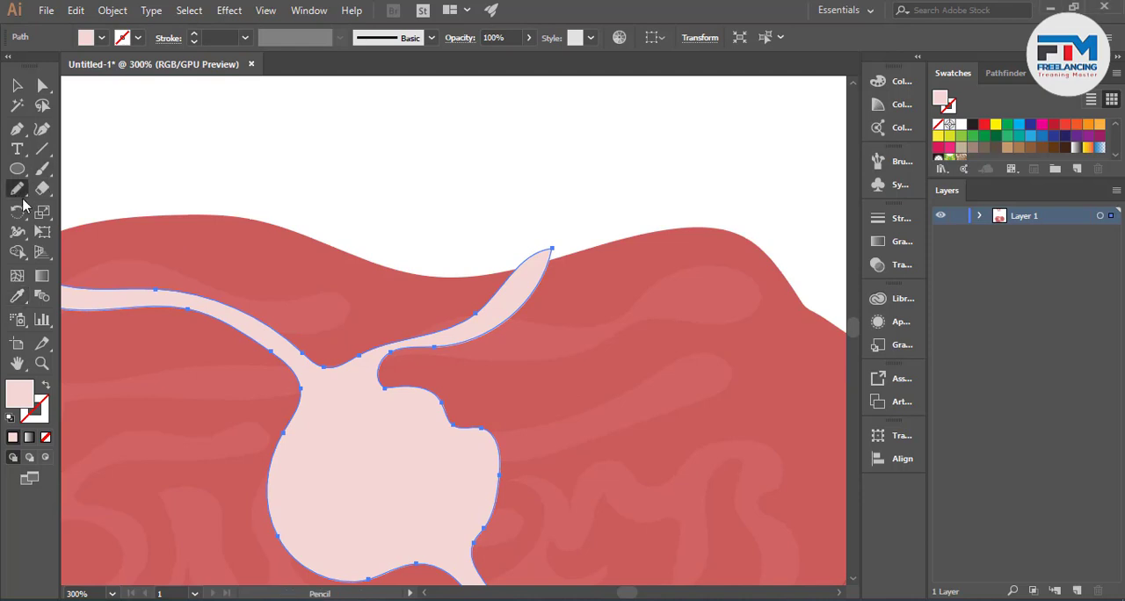
key(ctrl)
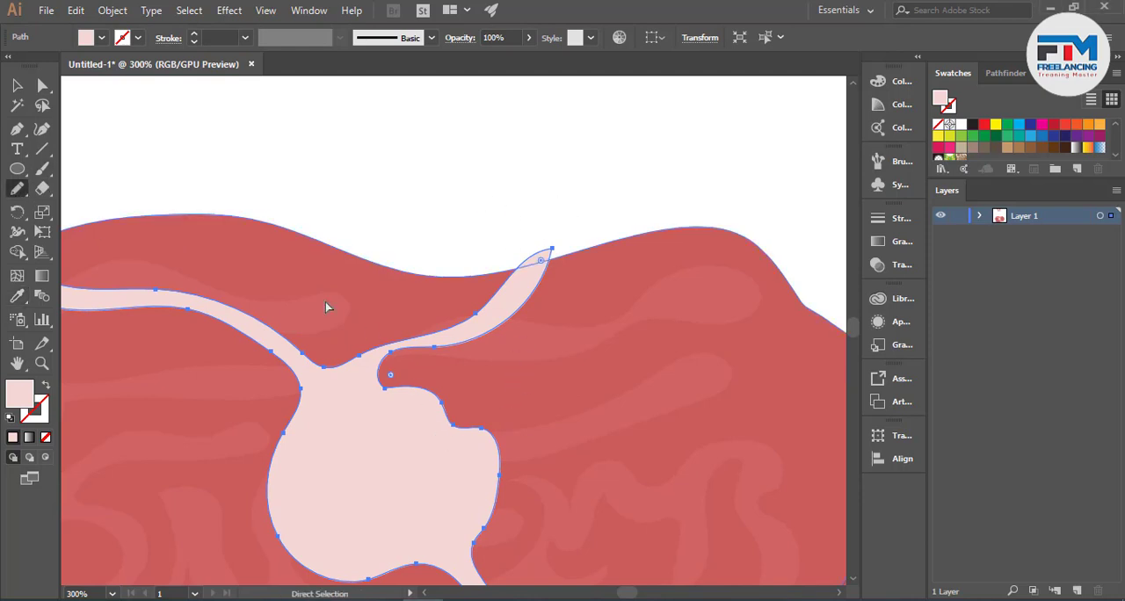
click(17, 85)
click(176, 158)
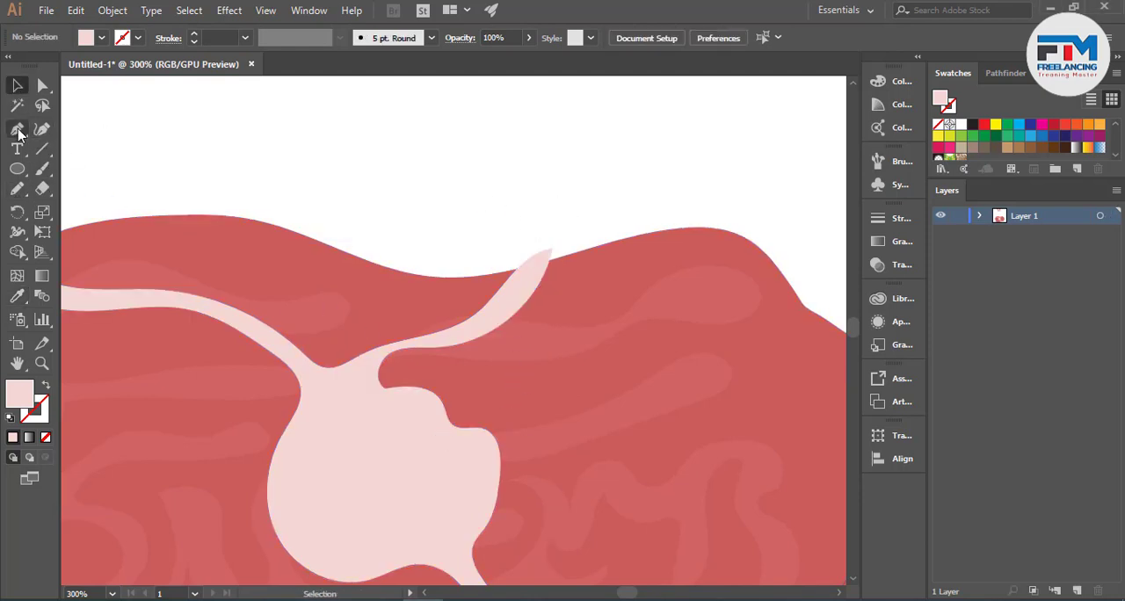
click(18, 189)
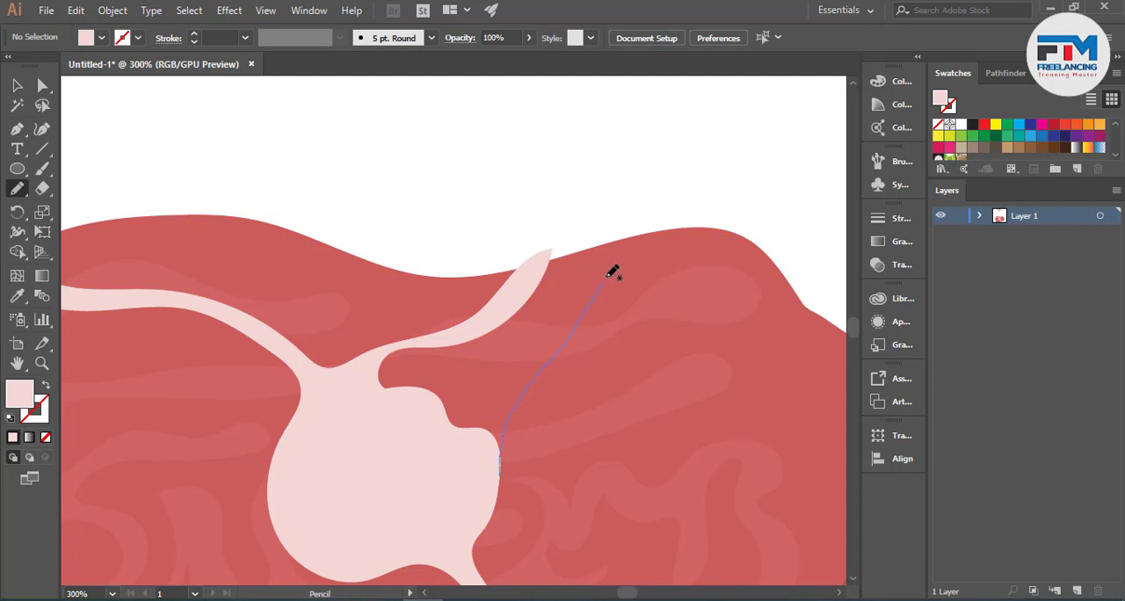
mouse_move(607, 279)
mouse_down()
mouse_move(636, 218)
mouse_move(613, 261)
mouse_up()
mouse_move(450, 412)
mouse_down()
mouse_move(446, 426)
mouse_move(499, 474)
mouse_up()
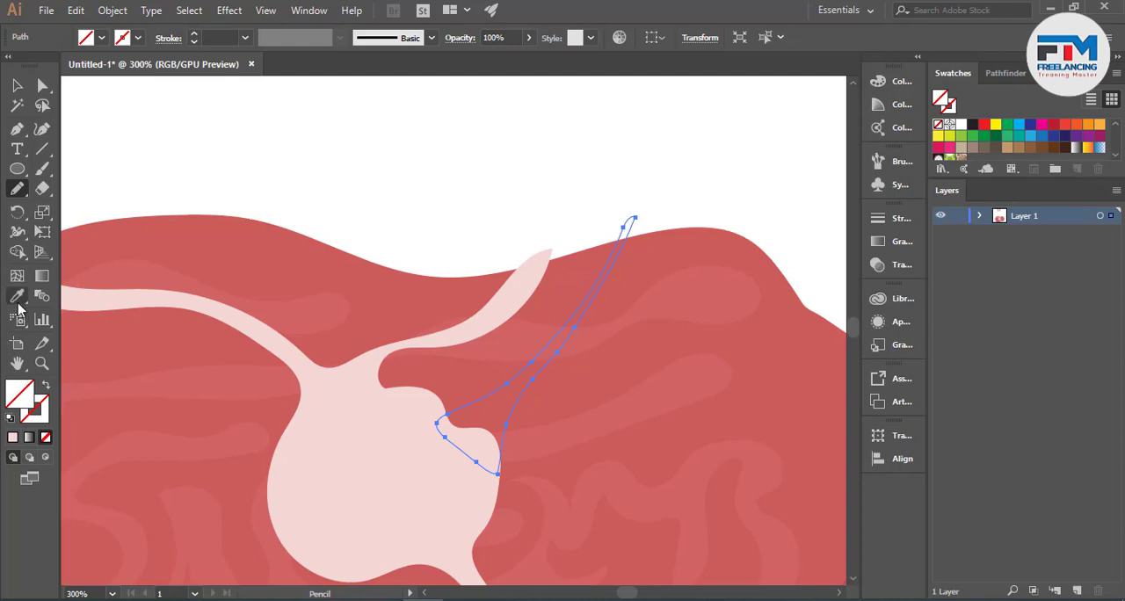
- Sample the marbling shape with the Eyedropper to give the narrow branch its pale pink fill
click(17, 296)
click(395, 444)
click(17, 85)
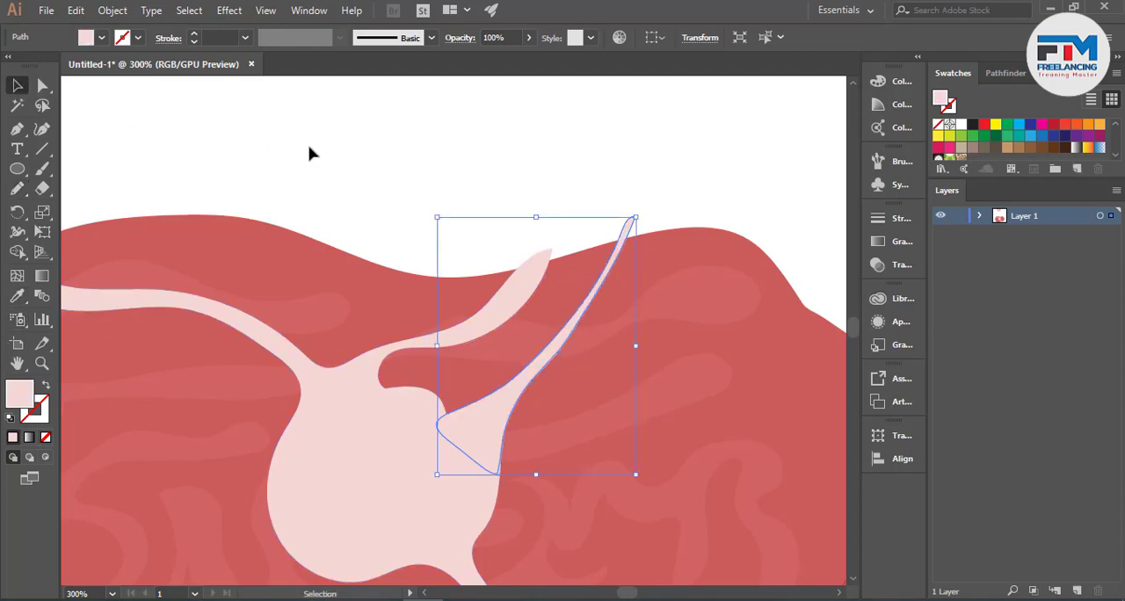
- Draw a narrow curved branch from the marbling center's lower-left side to past the slab's bottom edge with the Pencil tool
click(308, 153)
key(ctrl+minus)
key(ctrl+minus)
scroll(395, 441, down, 1)
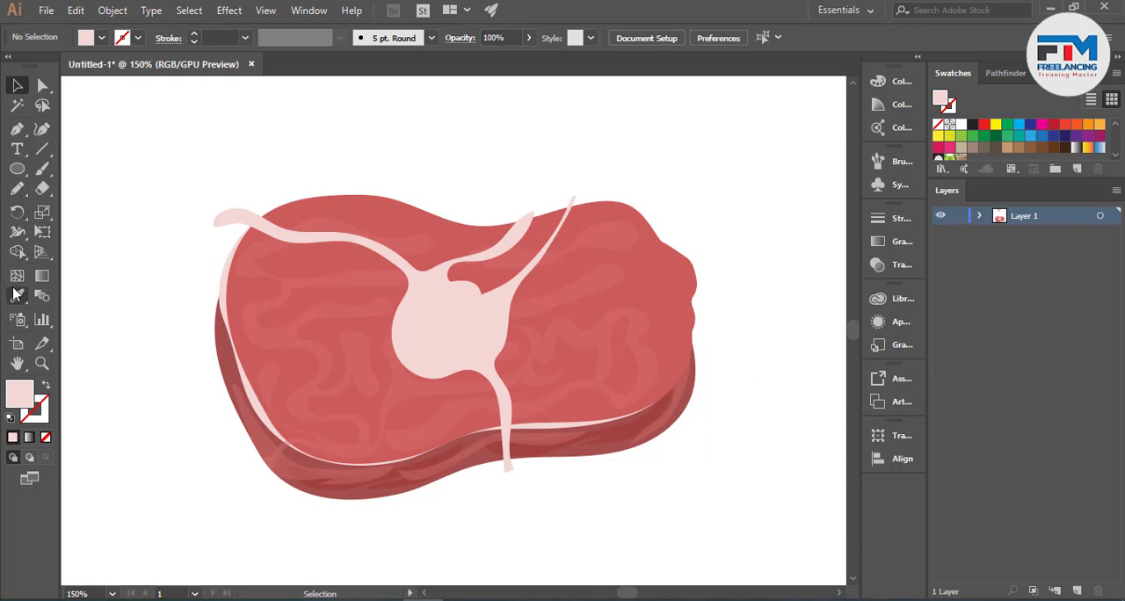
click(17, 188)
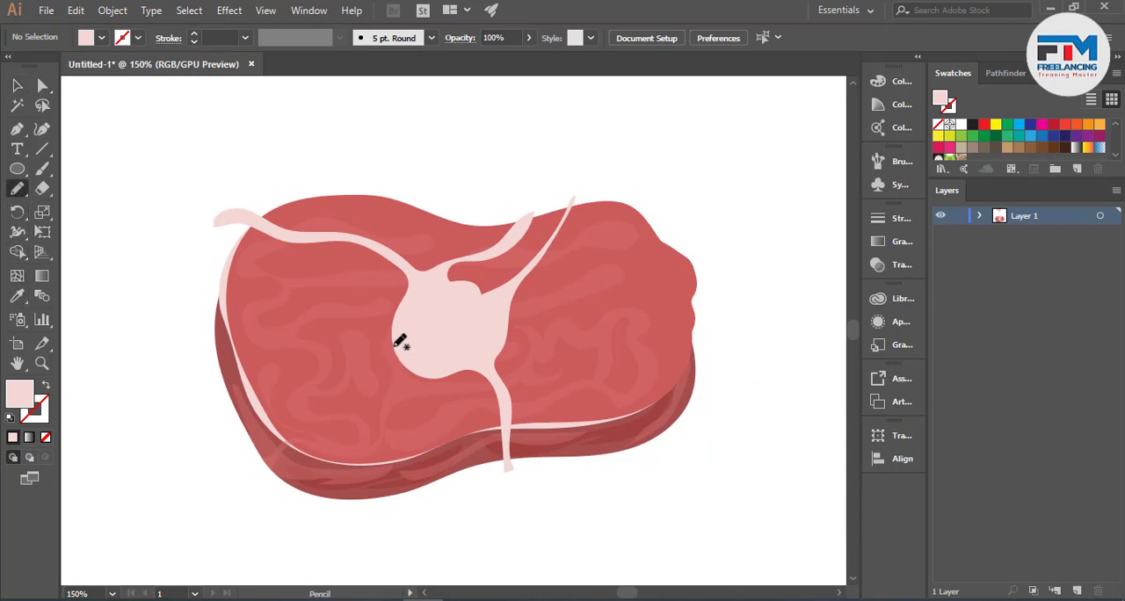
drag(397, 345, 395, 387)
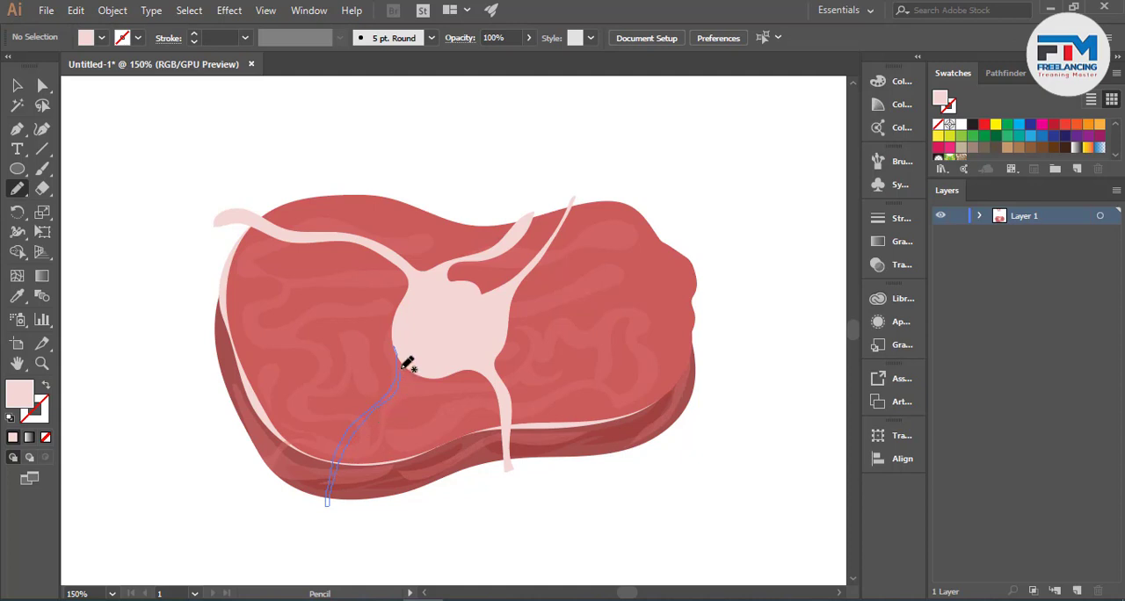
drag(406, 363, 403, 353)
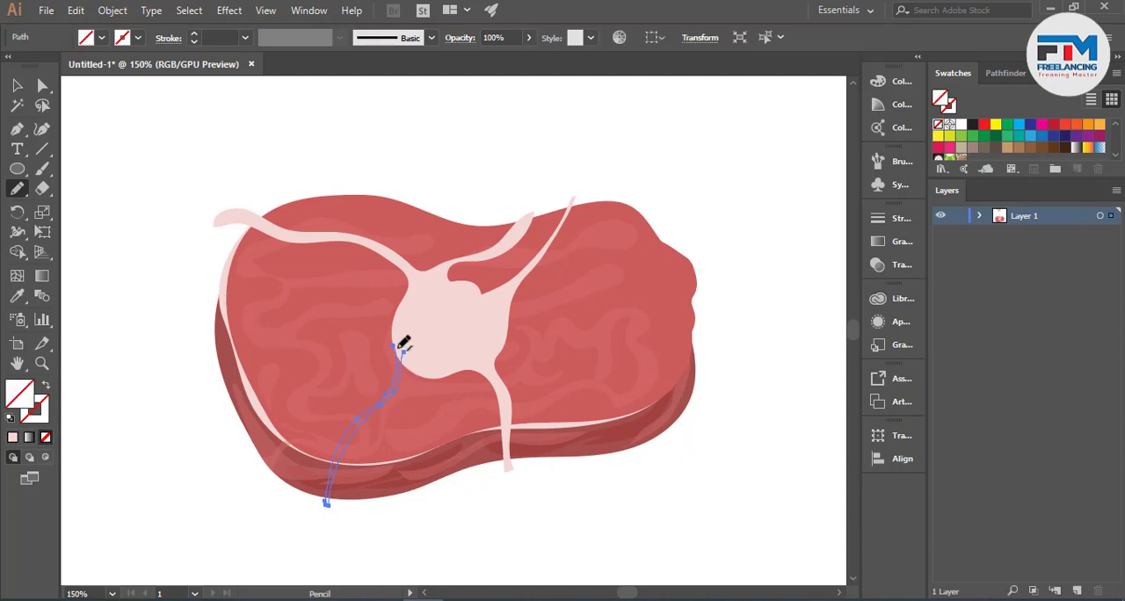
- Sample the marbling shape with the Eyedropper to give the lower-left branch its pale pink fill, and deselect it
click(16, 296)
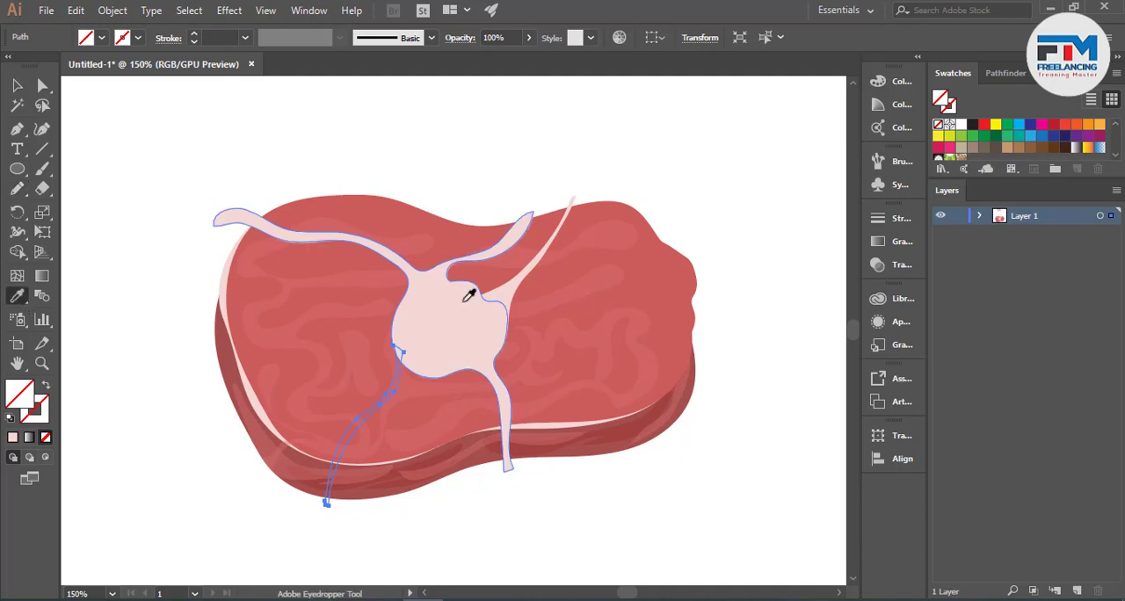
click(489, 301)
key(v)
click(112, 161)
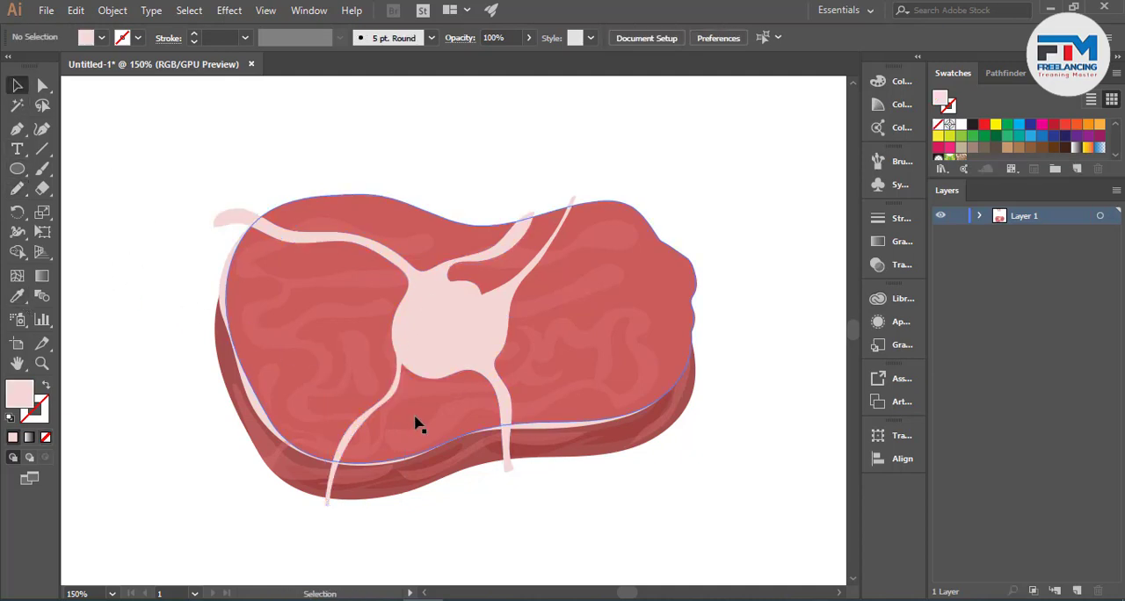
- Draw a thin tapering branch from the marbling center to past the slab's left edge, filled with the sampled pale pink
scroll(158, 328, up, 1)
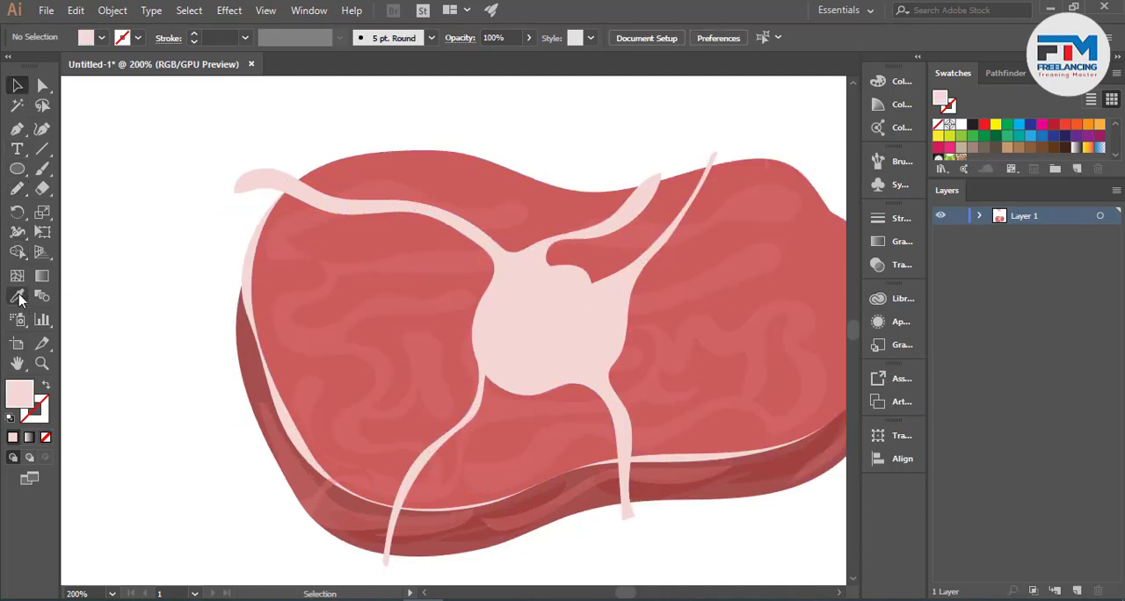
click(16, 188)
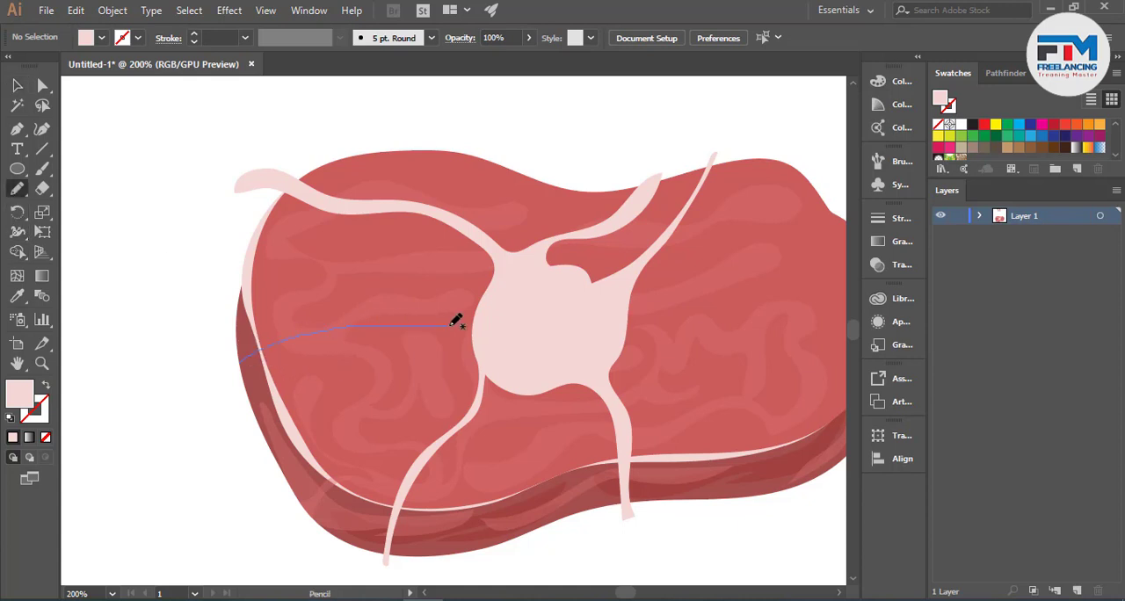
drag(481, 325, 448, 329)
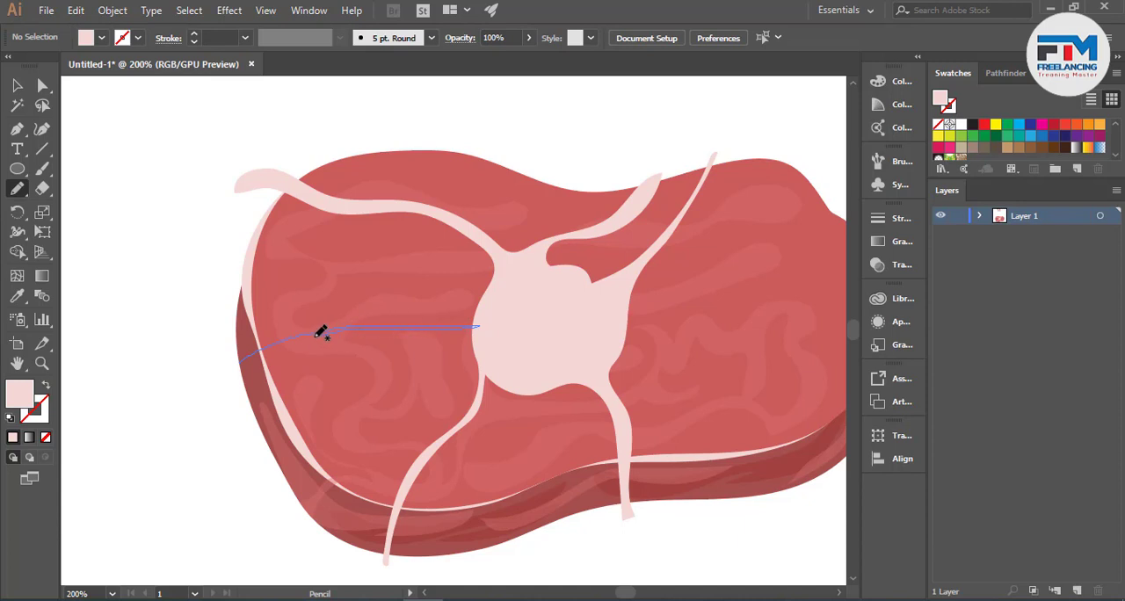
drag(250, 357, 221, 377)
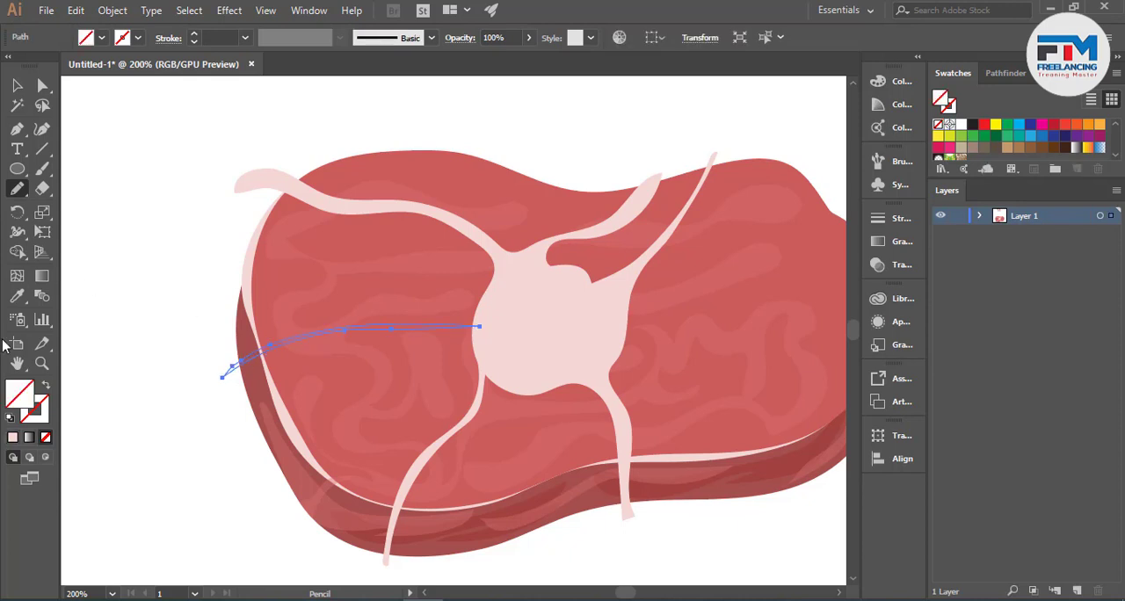
click(16, 296)
click(507, 327)
click(17, 85)
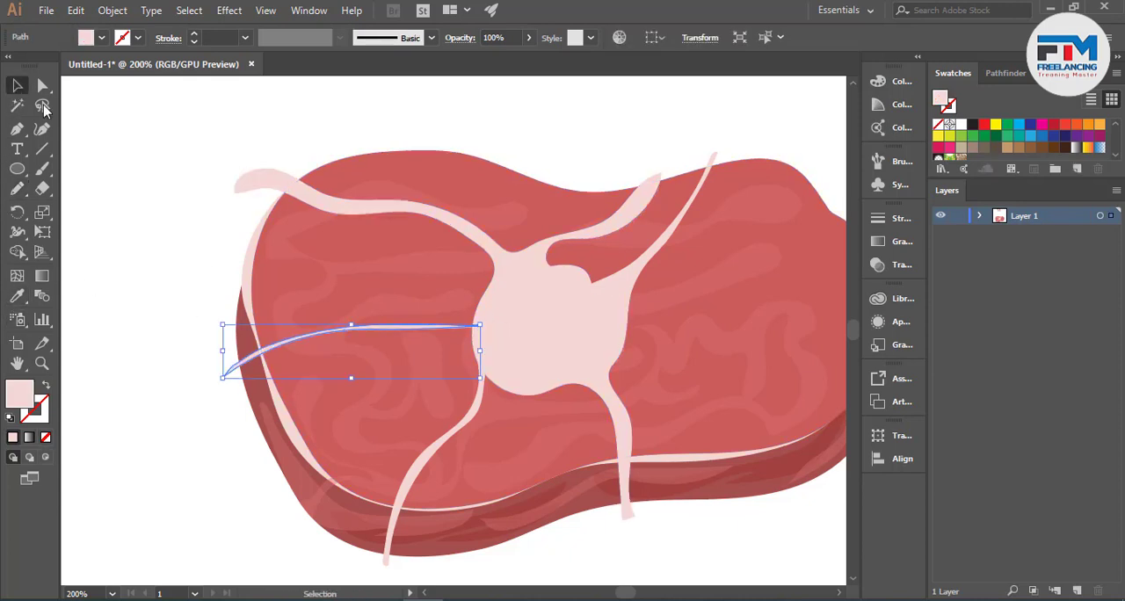
click(227, 426)
- Draw a wide curved patch across the lower-right rim with the Pencil tool, from the top face to below the slab
scroll(227, 426, down, 2)
scroll(406, 469, up, 1)
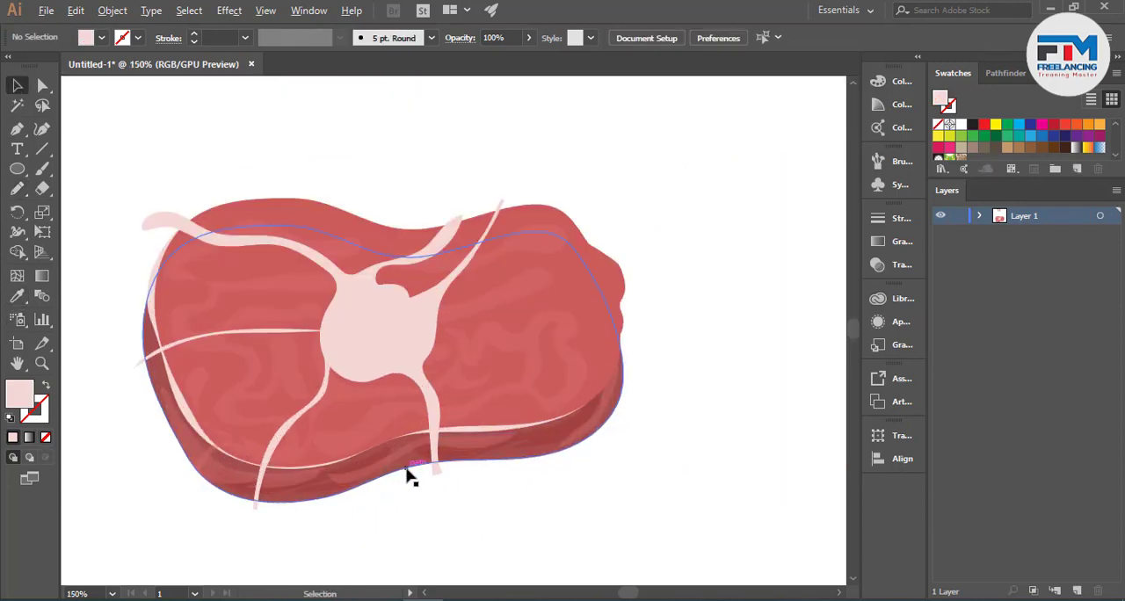
scroll(625, 495, up, 2)
scroll(527, 439, down, 1)
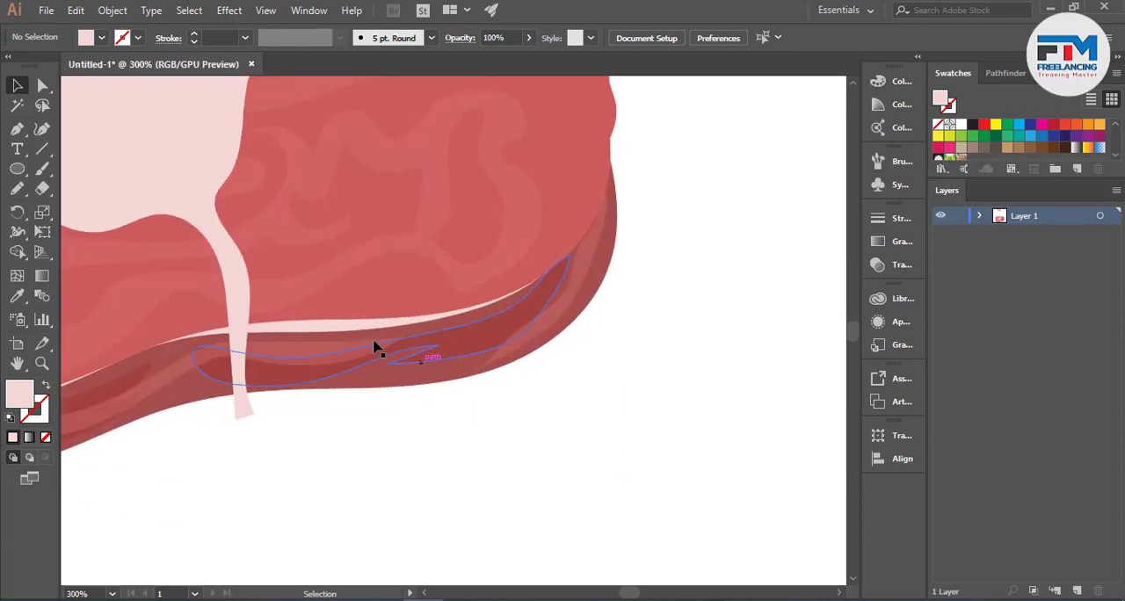
click(17, 188)
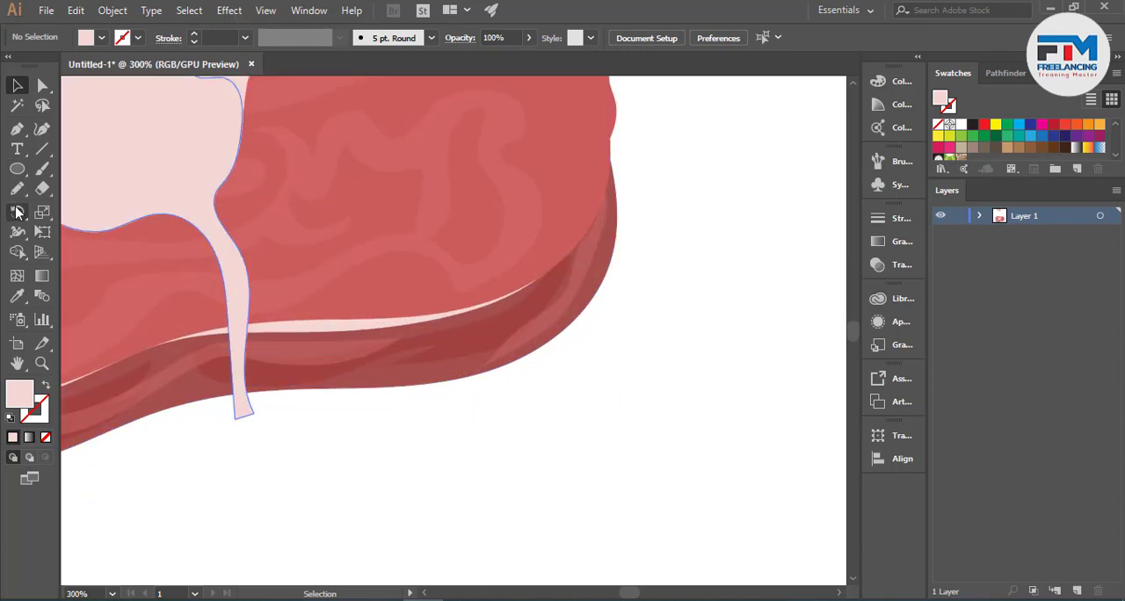
mouse_move(359, 343)
mouse_down()
mouse_move(362, 397)
mouse_move(379, 406)
mouse_move(420, 387)
mouse_move(419, 345)
mouse_move(369, 306)
mouse_move(332, 307)
mouse_up()
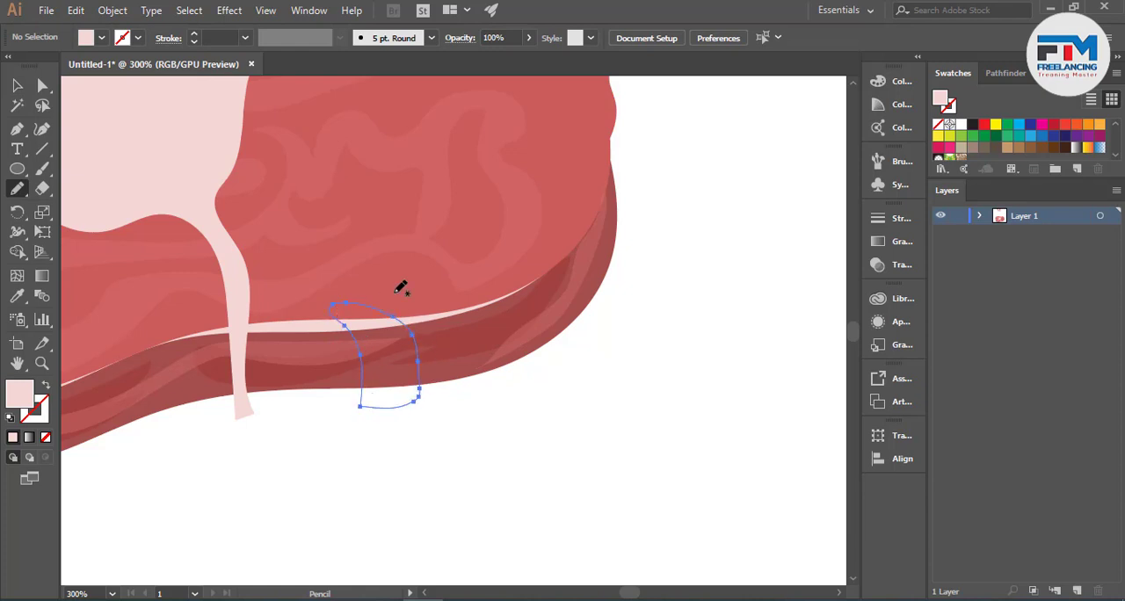
- Fill the rim patch with the pale pink sampled from the marbling shape using the Eyedropper, and deselect it
click(17, 85)
click(17, 296)
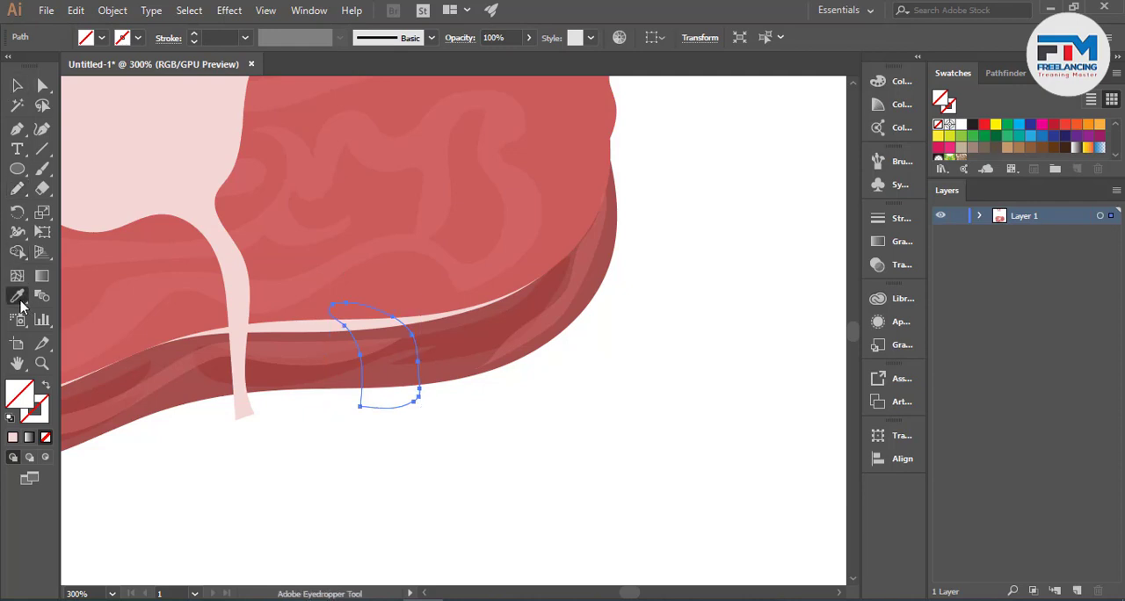
click(81, 125)
key(v)
click(467, 428)
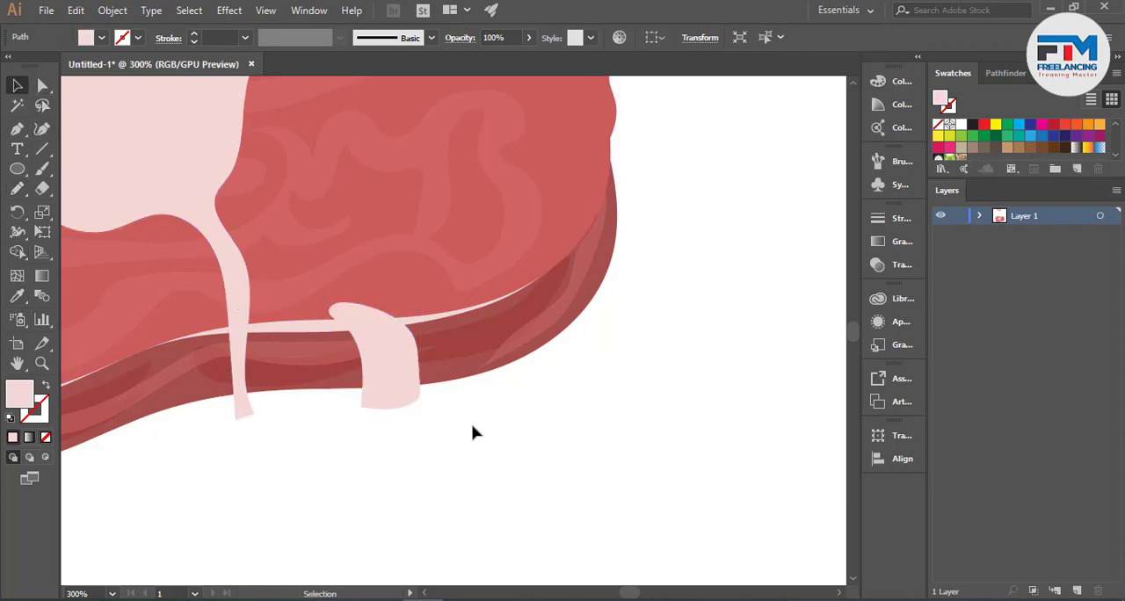
- Bring the dark semi-transparent rim band in front of the pale pink patch
click(430, 383)
click(434, 369)
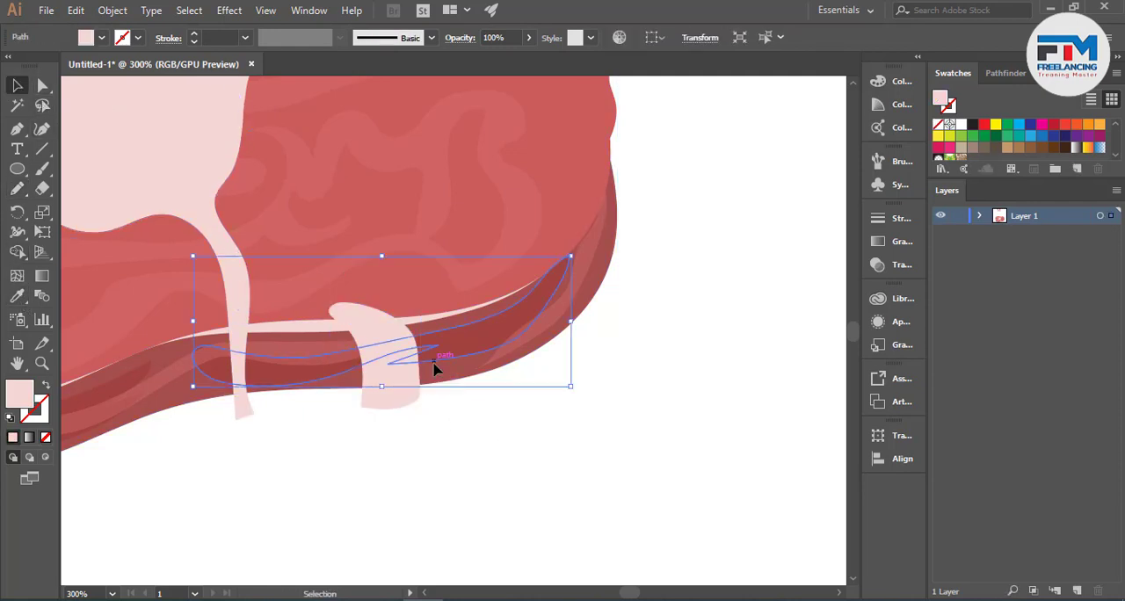
key(ctrl)
key(ctrl+bracketright)
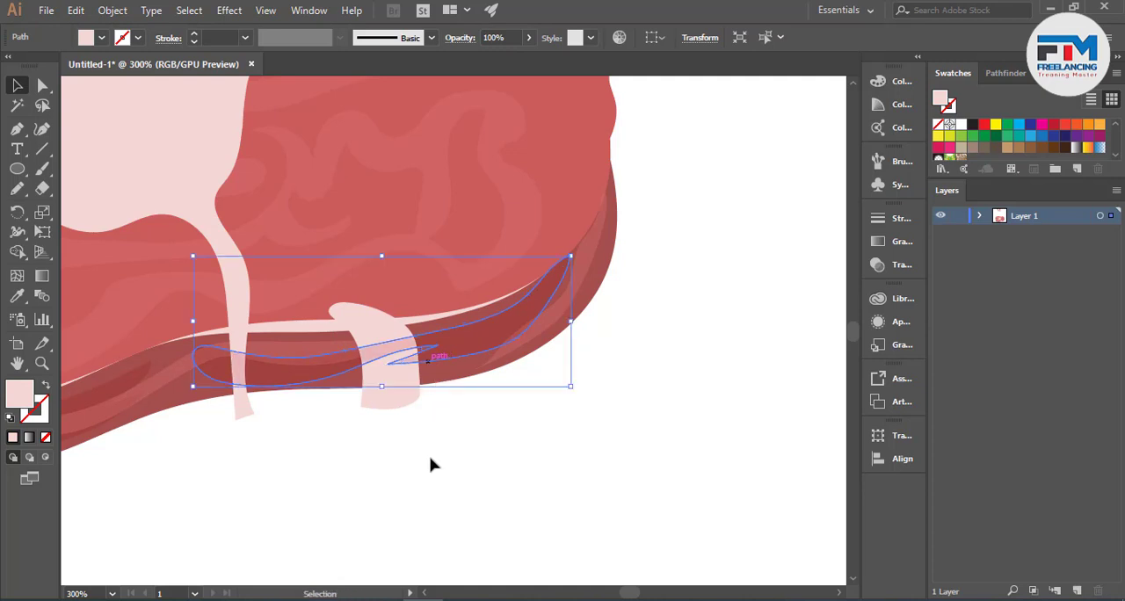
click(437, 489)
click(450, 380)
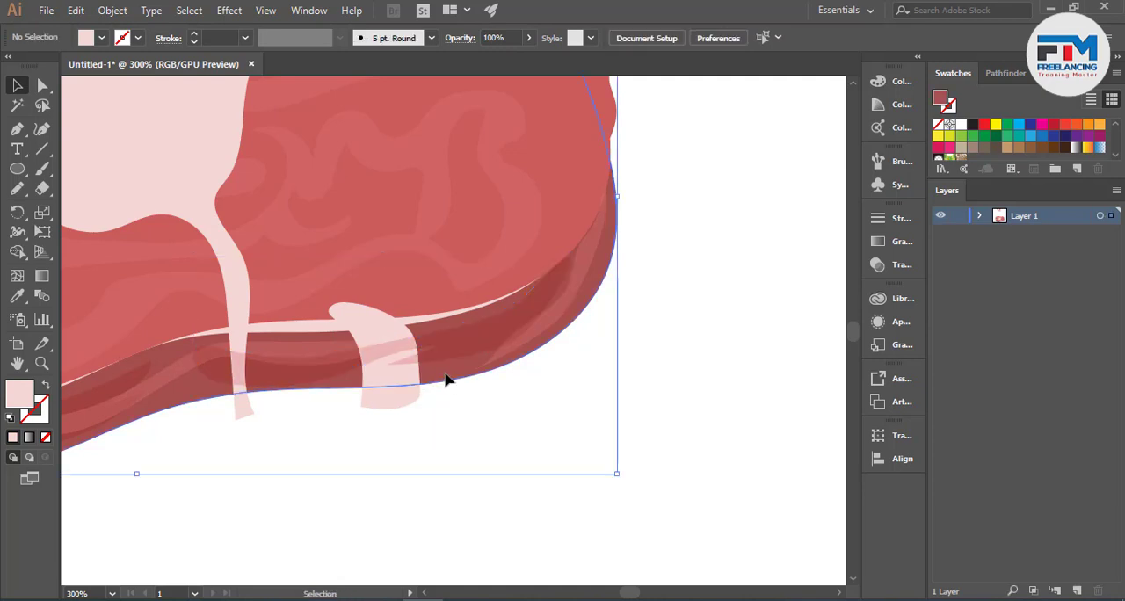
click(477, 434)
- Draw a rounded shading shape over the pink patch's lower end with the Pencil tool, and sample the dark rim band for its fill
scroll(342, 437, up, 5)
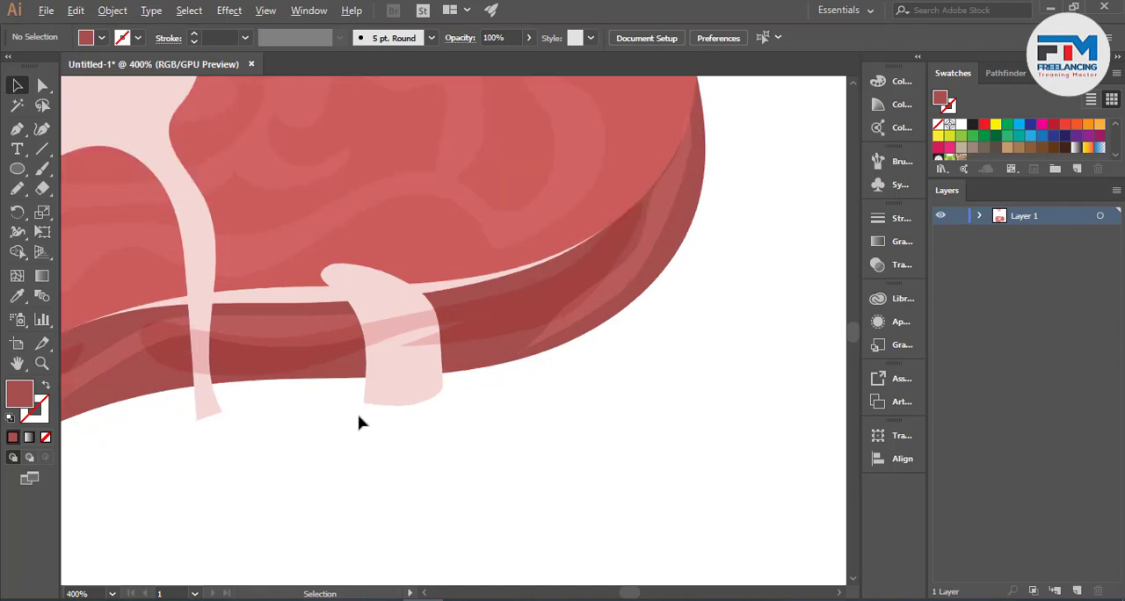
click(17, 188)
mouse_move(350, 309)
mouse_down()
mouse_move(589, 286)
mouse_move(597, 388)
mouse_move(331, 514)
mouse_move(275, 403)
mouse_move(269, 321)
mouse_up()
click(18, 297)
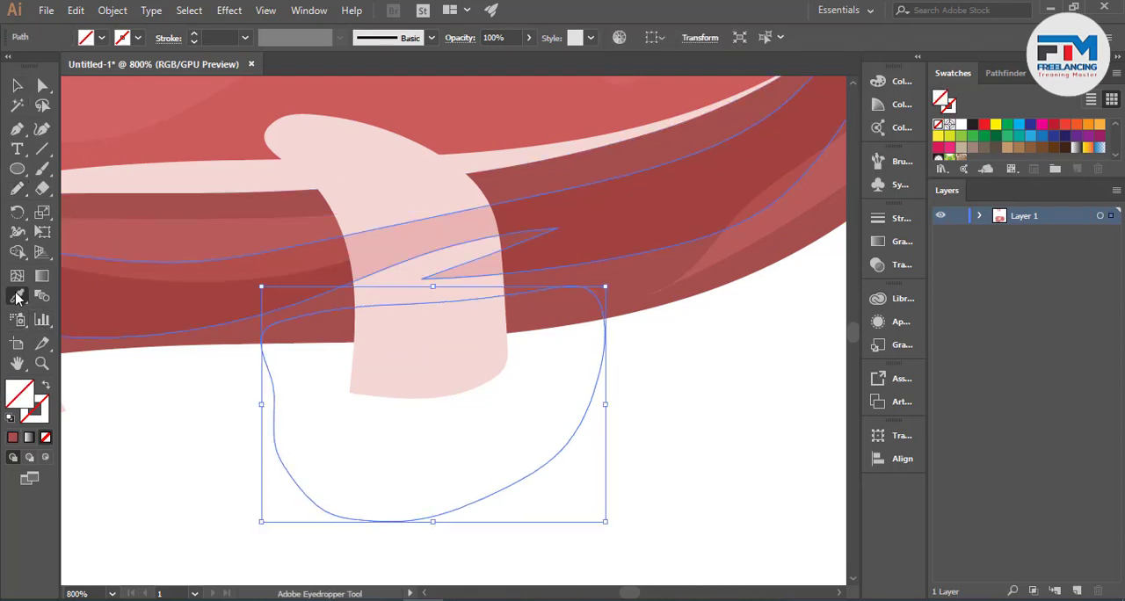
click(200, 295)
click(18, 86)
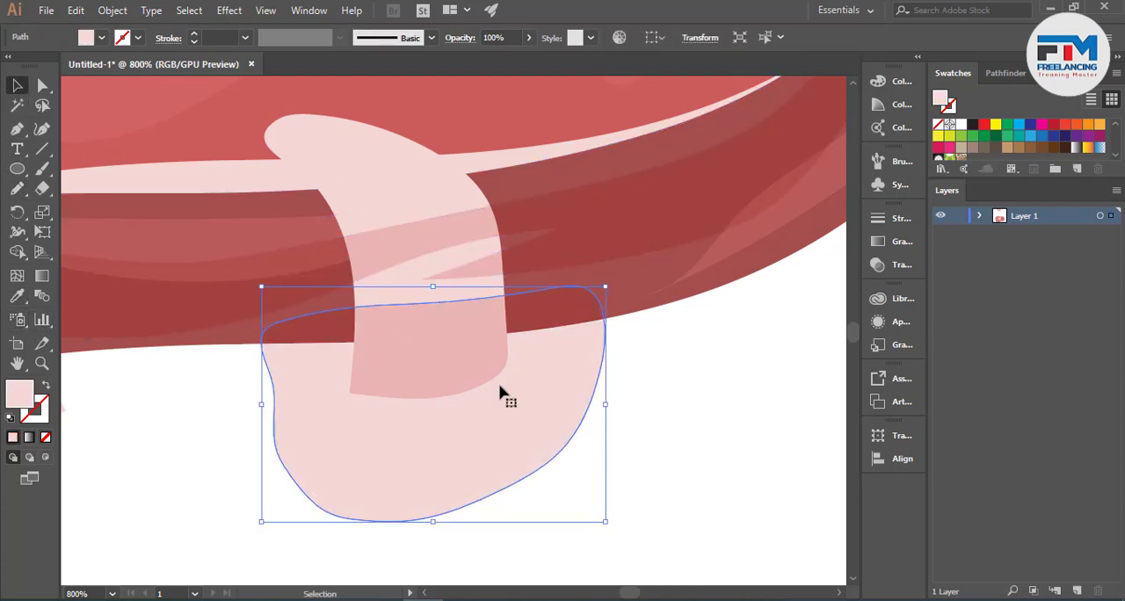
- Remove the parts of the pink patch and shading shape that hang below the slab's bottom edge with Shape Builder
click(658, 455)
drag(220, 484, 495, 367)
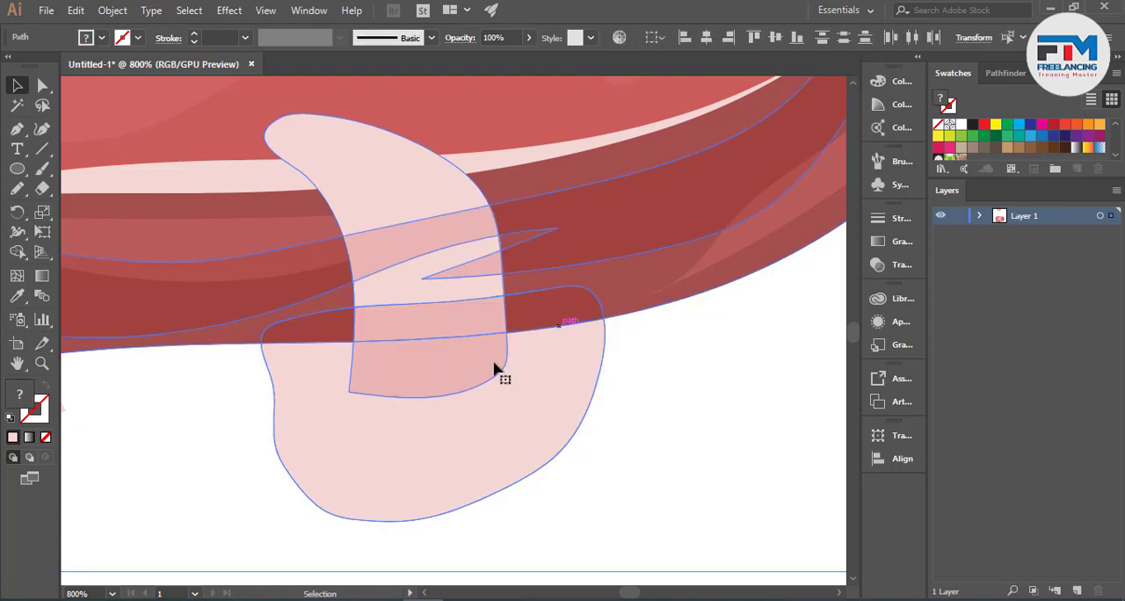
click(17, 252)
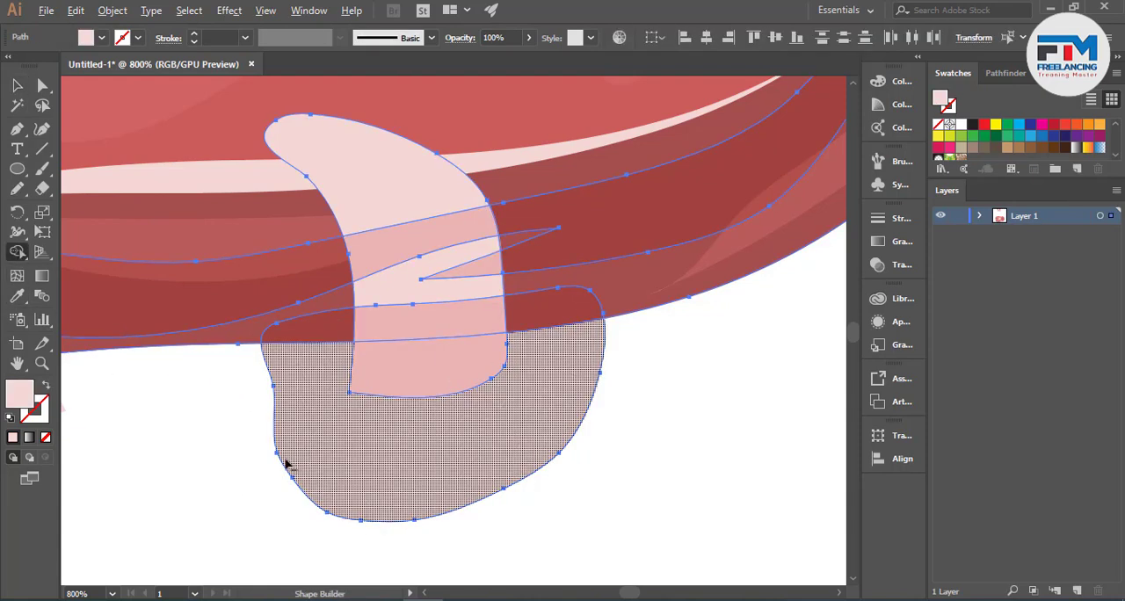
drag(291, 464, 431, 384)
click(17, 86)
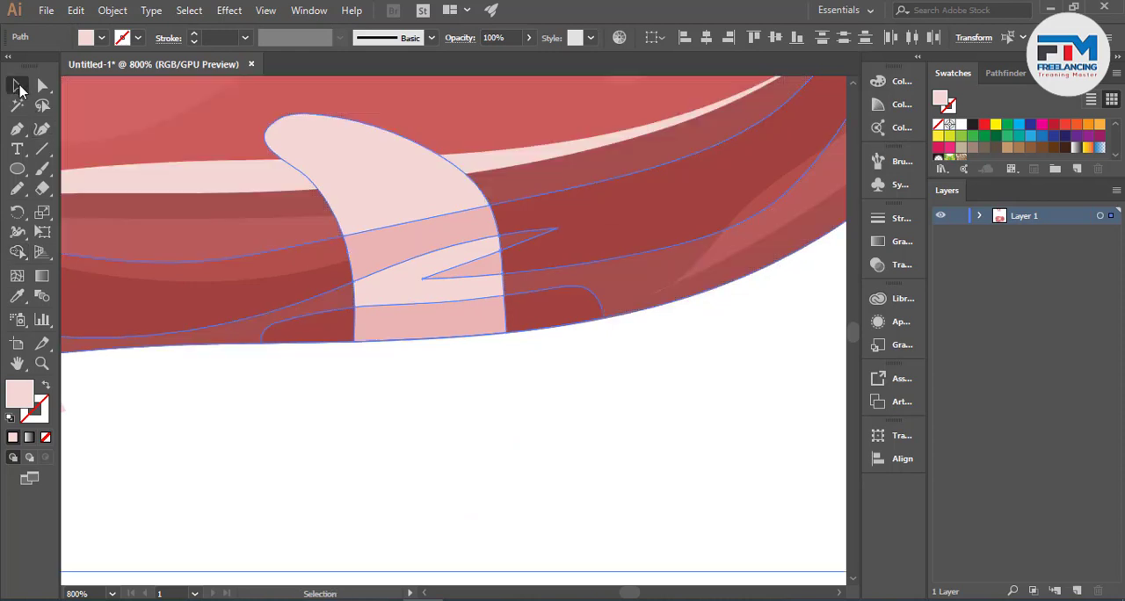
click(588, 410)
scroll(588, 412, down, 3)
scroll(607, 431, down, 3)
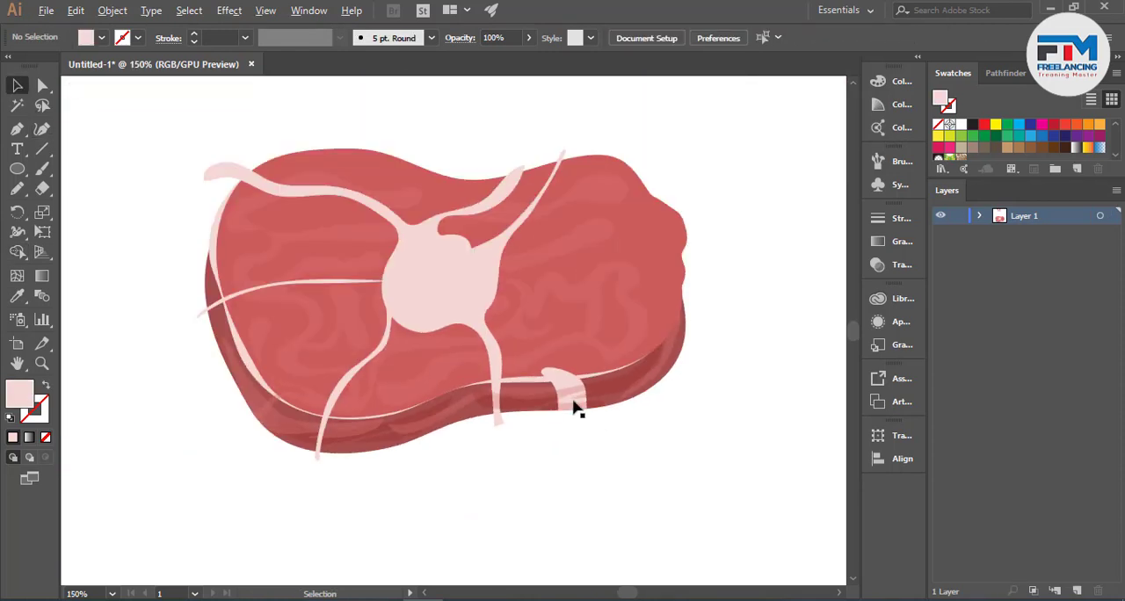
- Try to trim the pink patch's upper end against the slab's top face outline with Shape Builder
scroll(578, 371, up, 4)
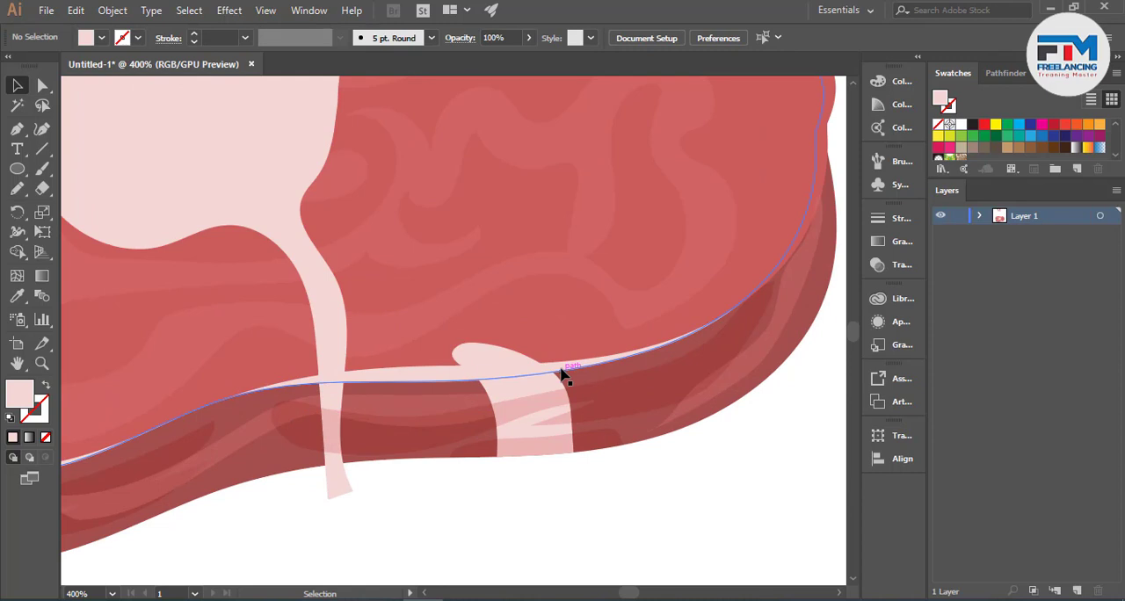
click(526, 371)
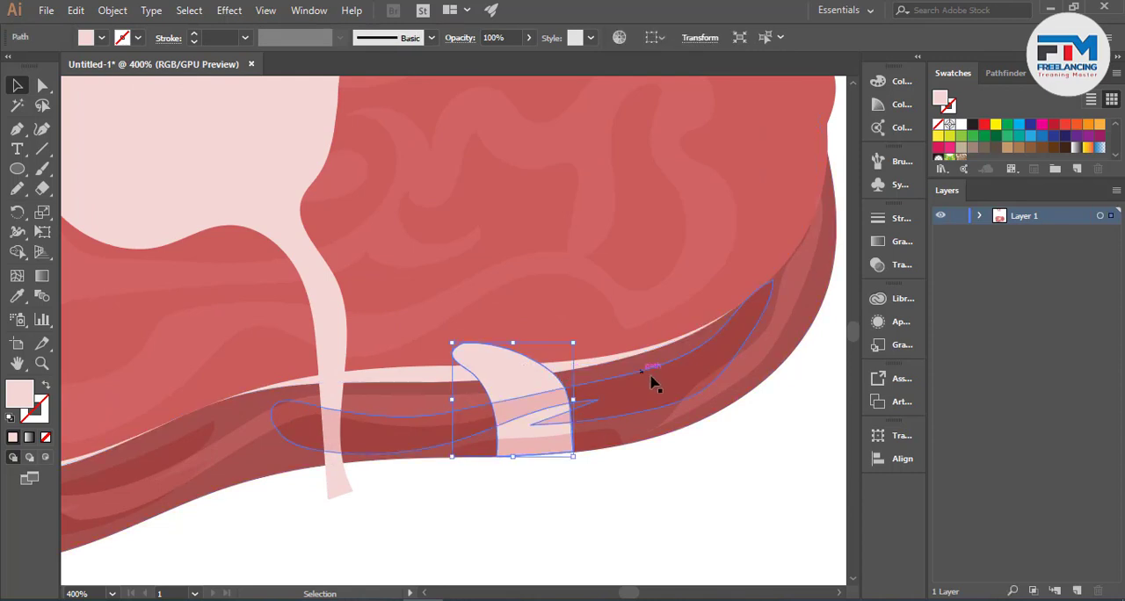
scroll(651, 375, down, 1)
scroll(584, 397, up, 2)
shift+click(419, 359)
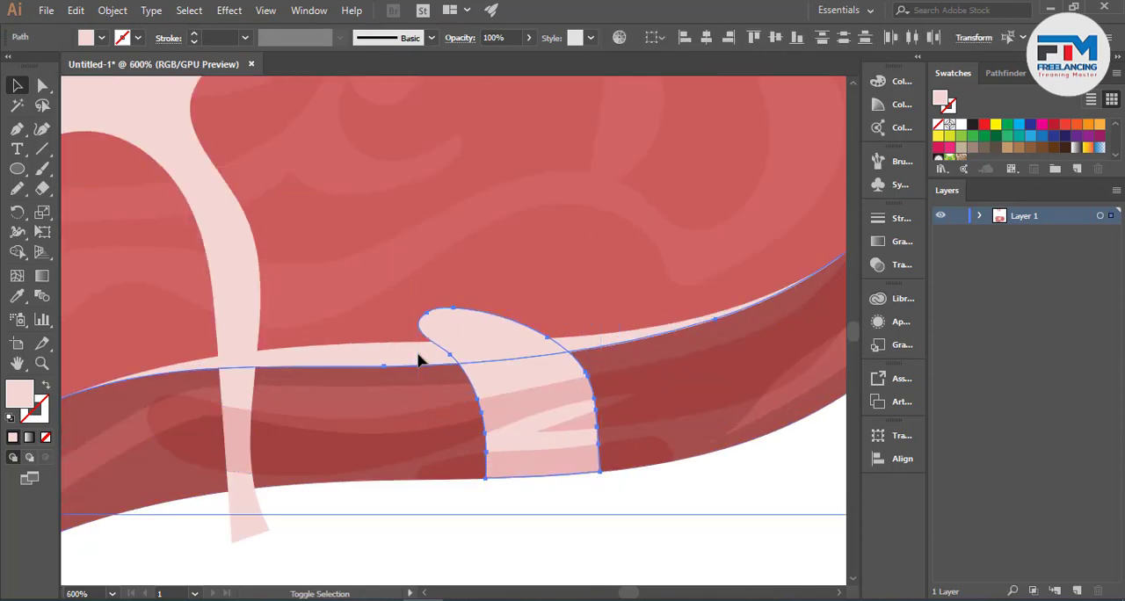
click(16, 252)
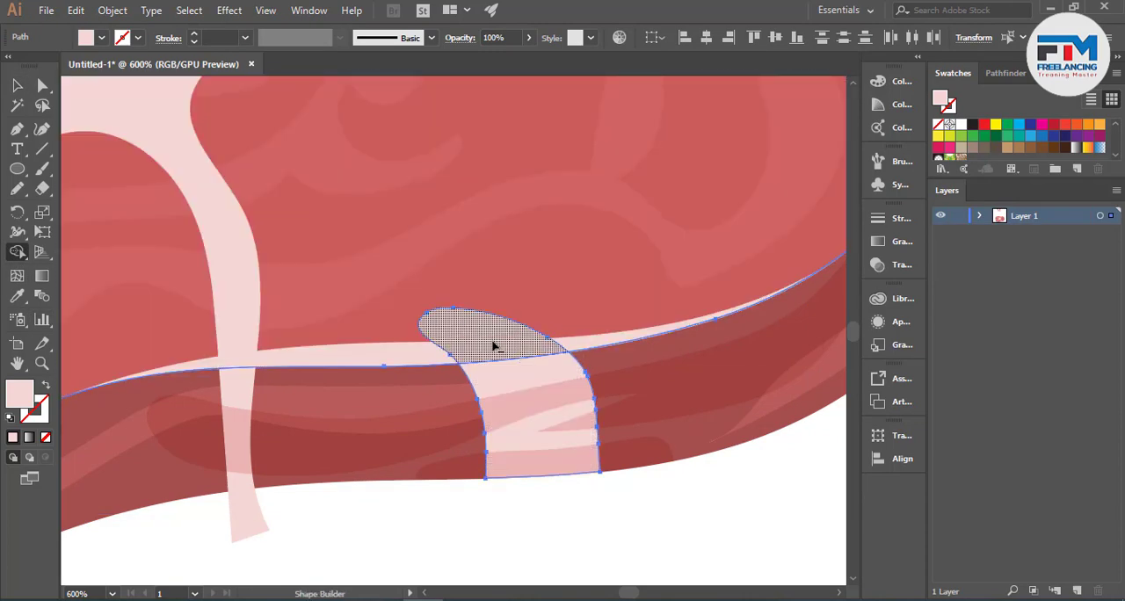
scroll(489, 342, up, 2)
click(455, 369)
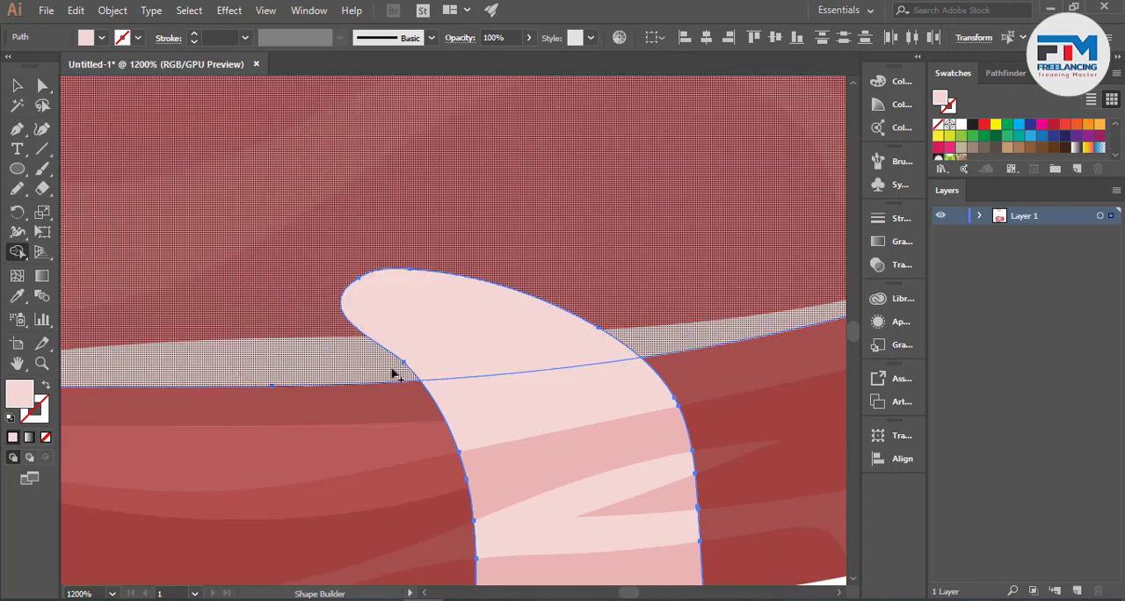
scroll(422, 365, down, 2)
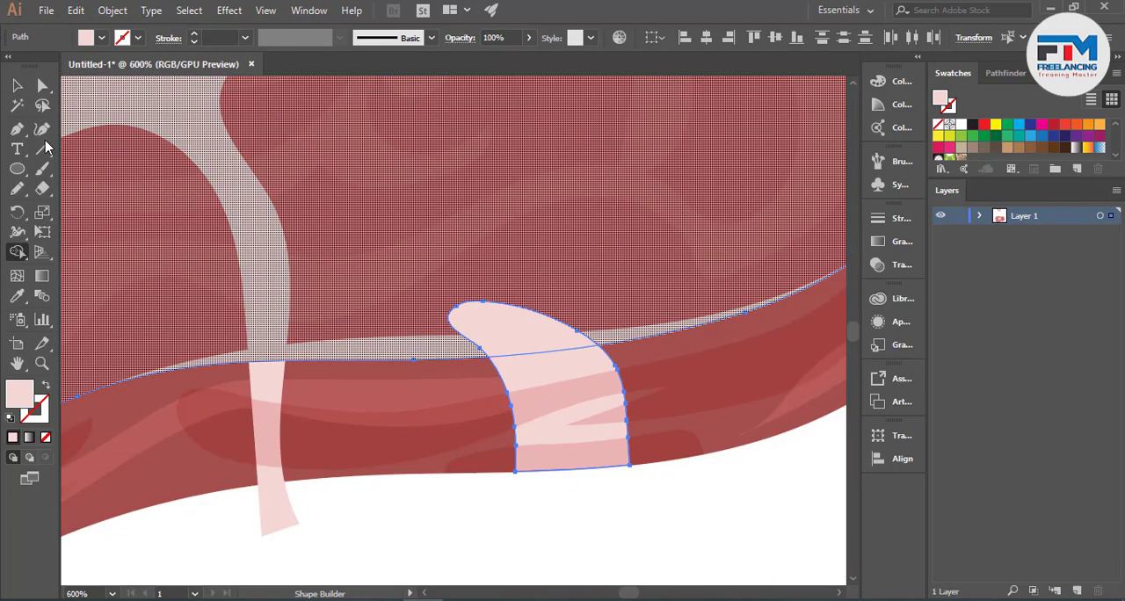
click(19, 85)
click(447, 509)
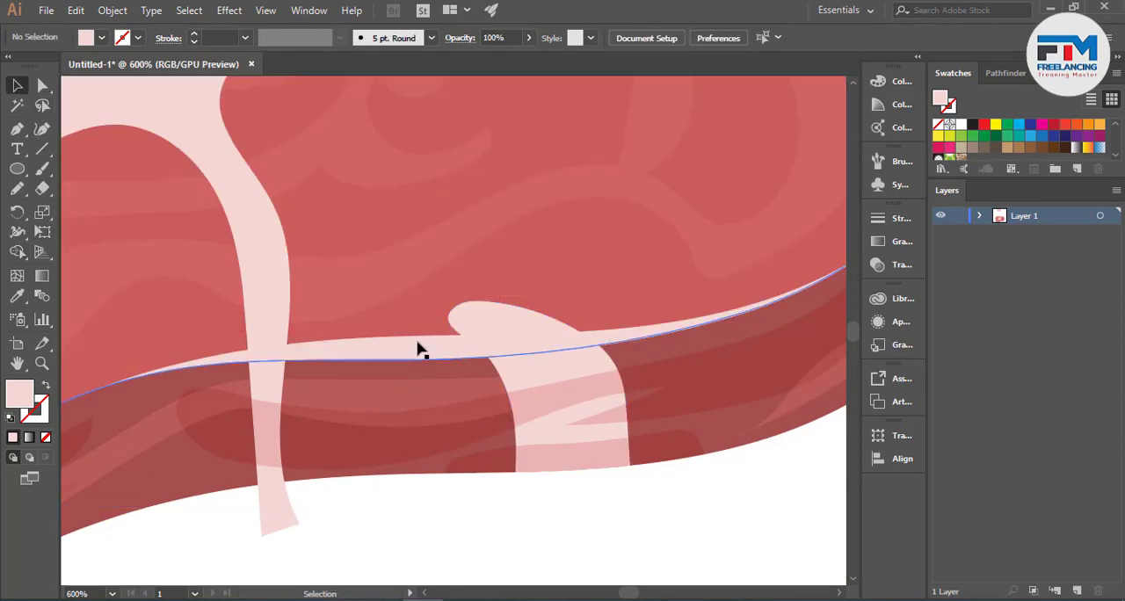
- Select the pink patch with the pale edge strip and remove the patch's rounded end above the rim with Shape Builder
click(540, 390)
key(a)
click(548, 390)
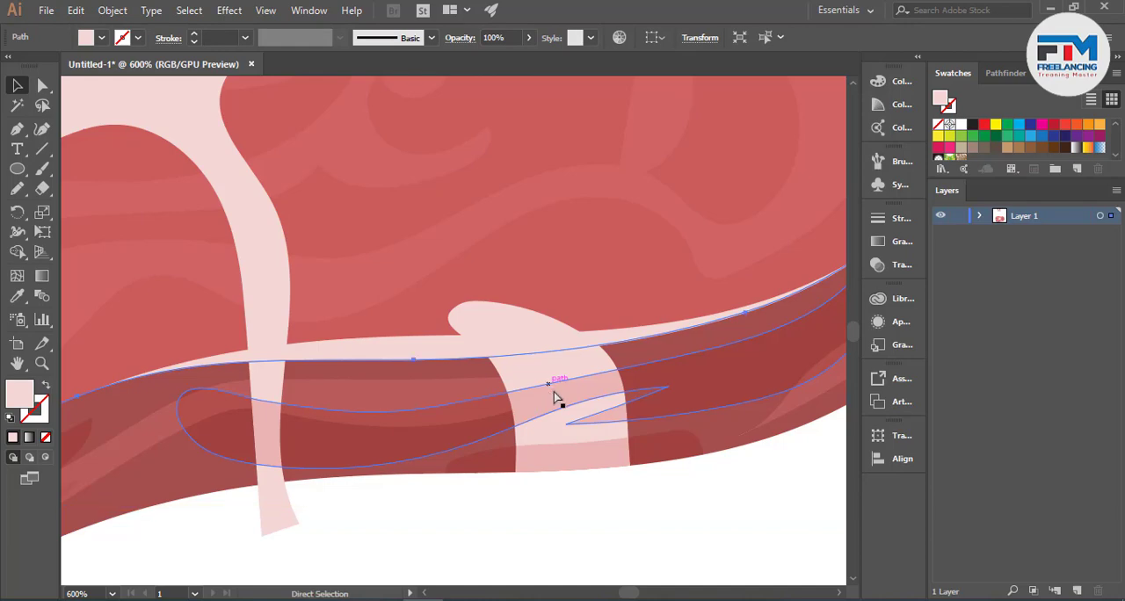
shift+click(541, 373)
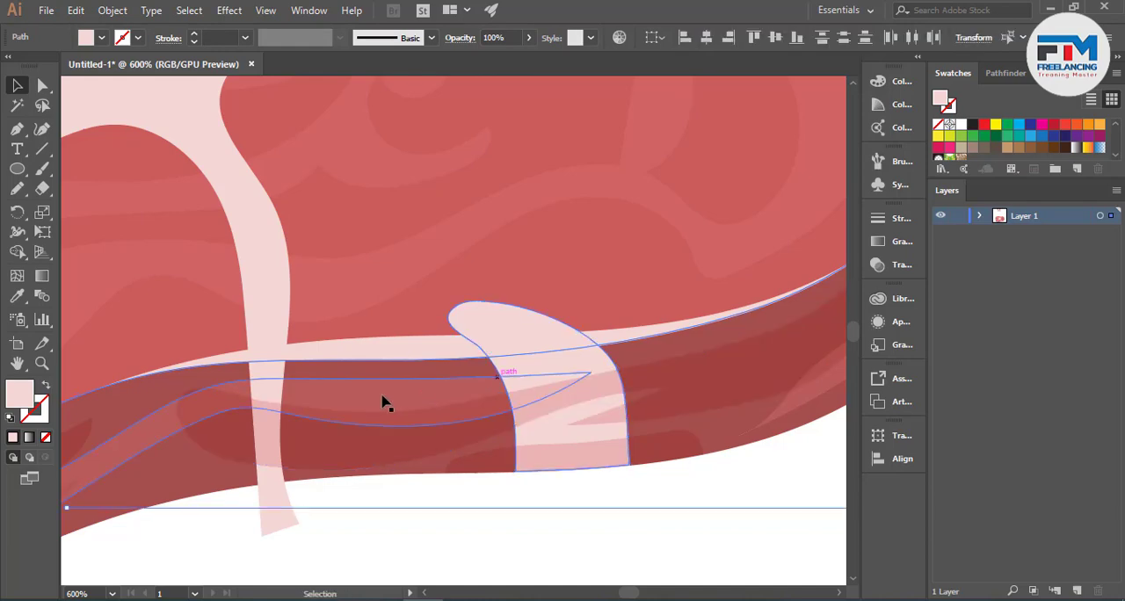
click(20, 253)
drag(446, 340, 477, 329)
click(19, 85)
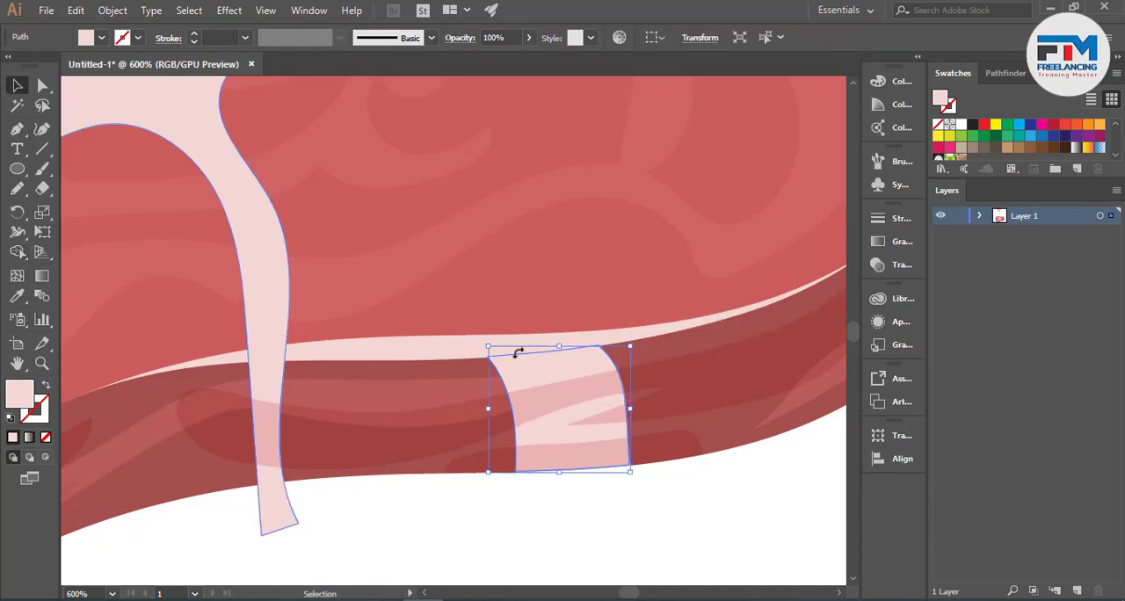
- Select all the slab artwork and remove the upper-left fat branch end that sticks out past the slab outline with Shape Builder
scroll(579, 404, down, 2)
click(682, 512)
scroll(683, 512, down, 2)
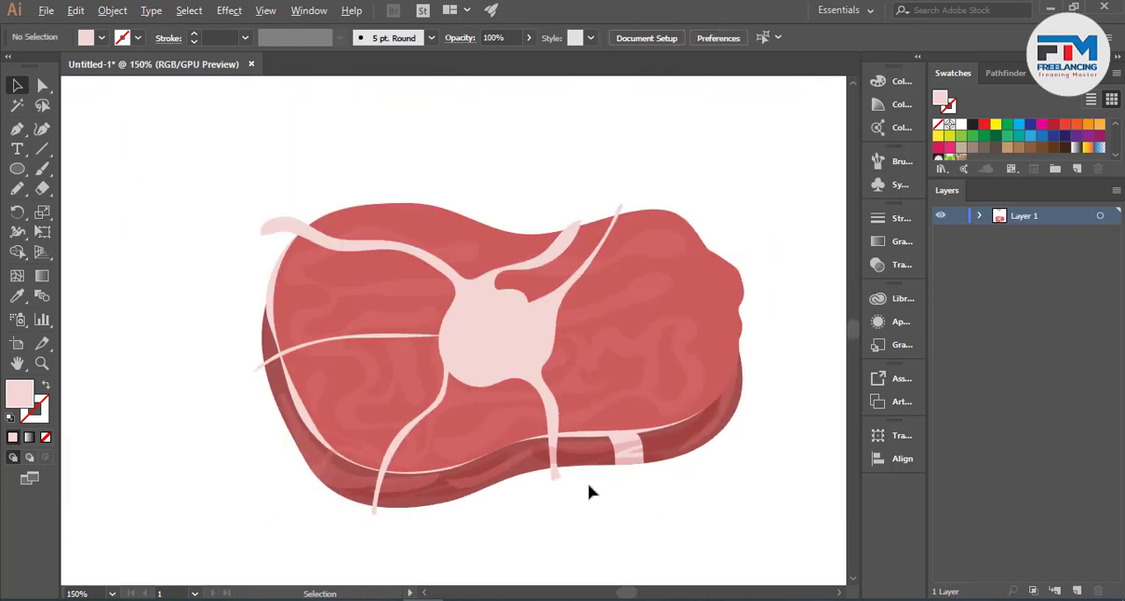
scroll(590, 492, up, 1)
scroll(641, 498, down, 1)
scroll(593, 533, up, 1)
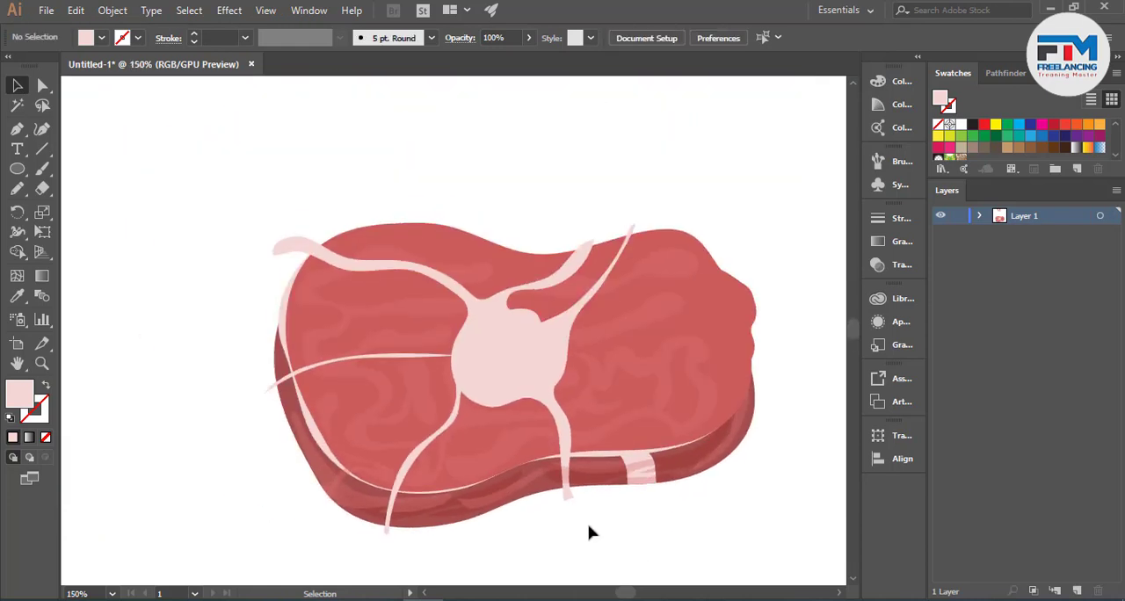
drag(181, 163, 791, 527)
click(17, 252)
scroll(307, 213, up, 2)
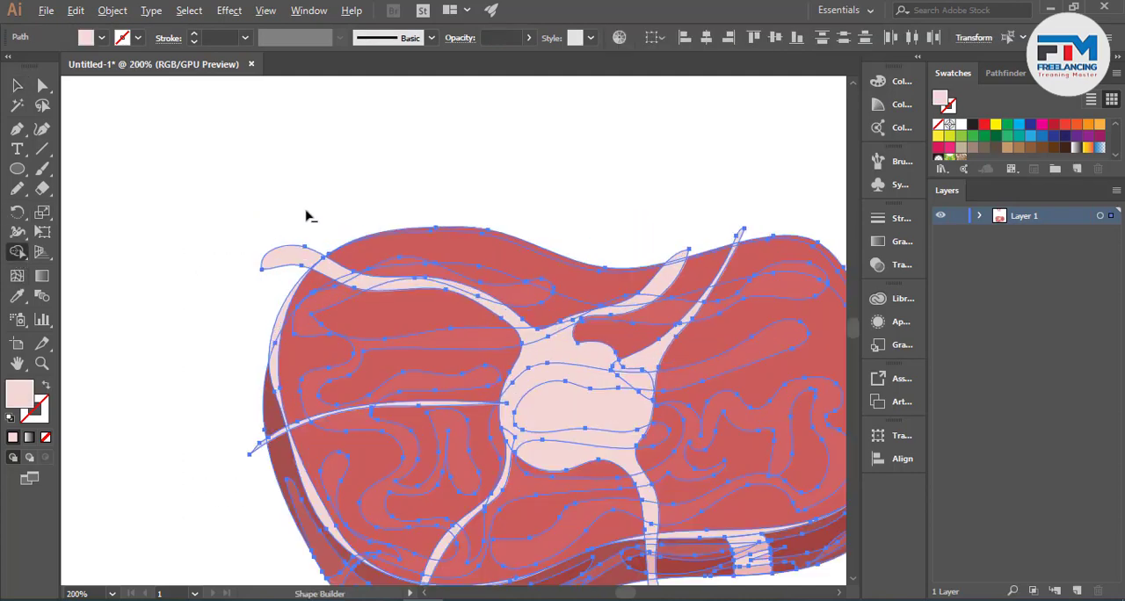
scroll(275, 299, down, 2)
scroll(254, 237, up, 2)
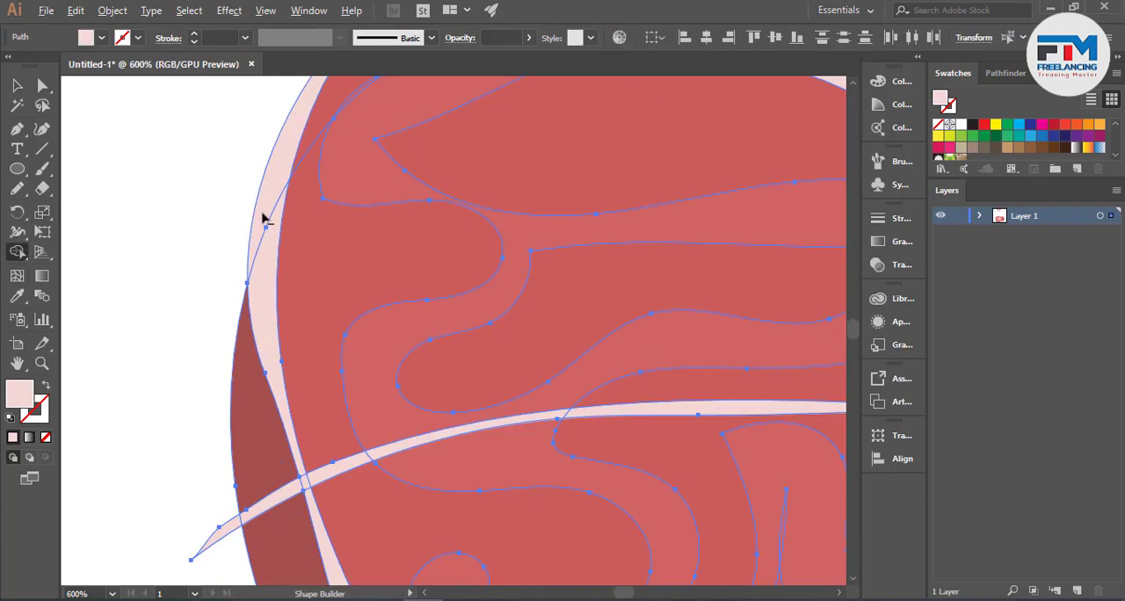
scroll(291, 269, down, 2)
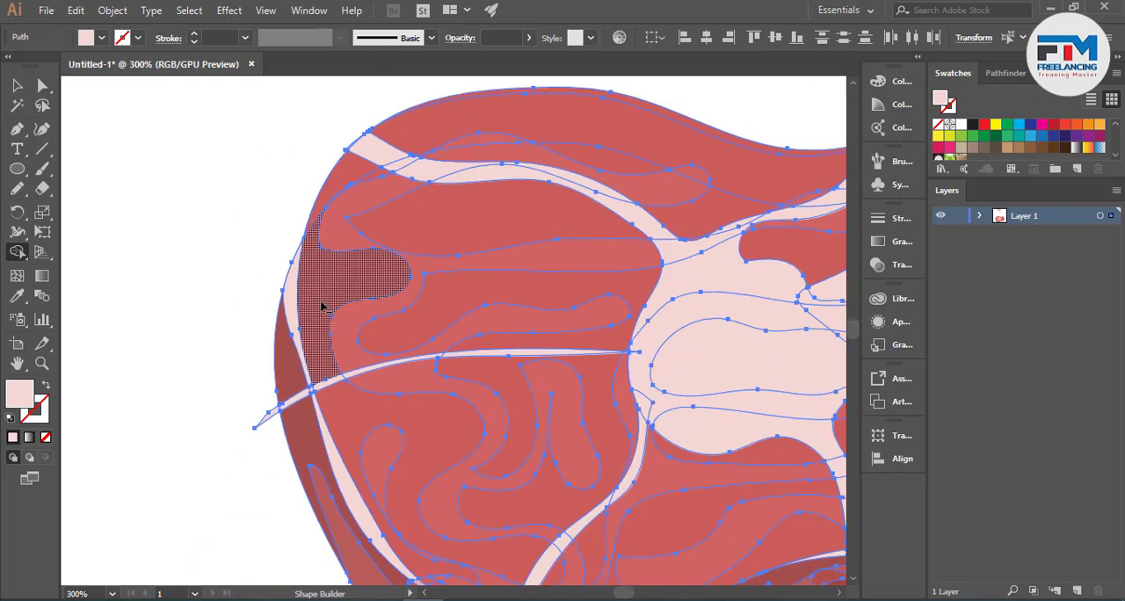
- Remove the fat branch ends that stick out past the slab's left side and bottom edge with Shape Builder
scroll(267, 373, down, 2)
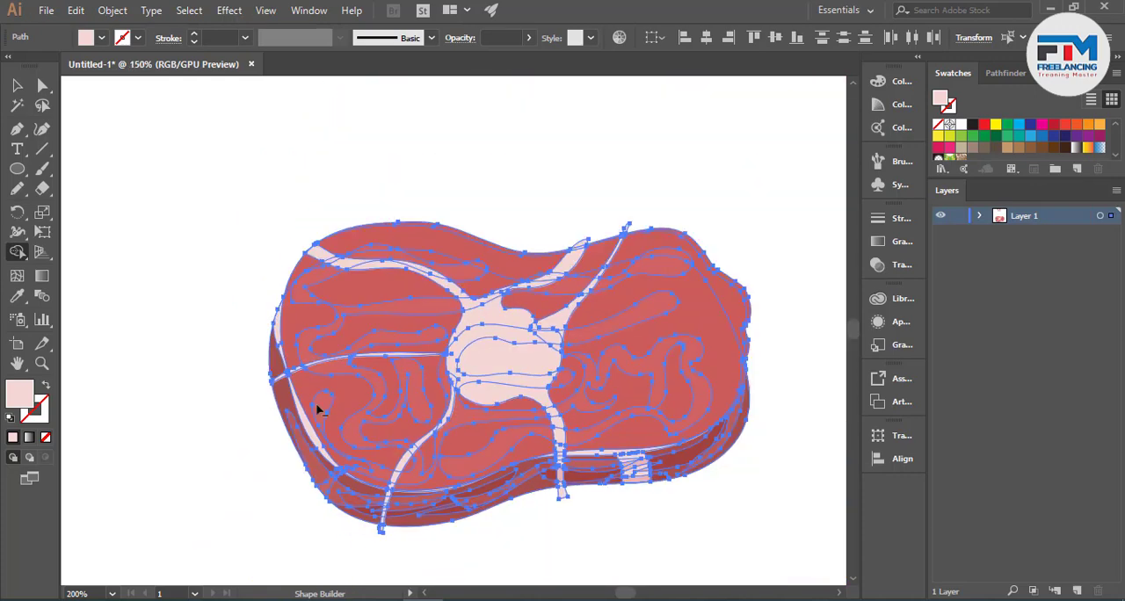
scroll(412, 564, up, 4)
scroll(296, 462, down, 2)
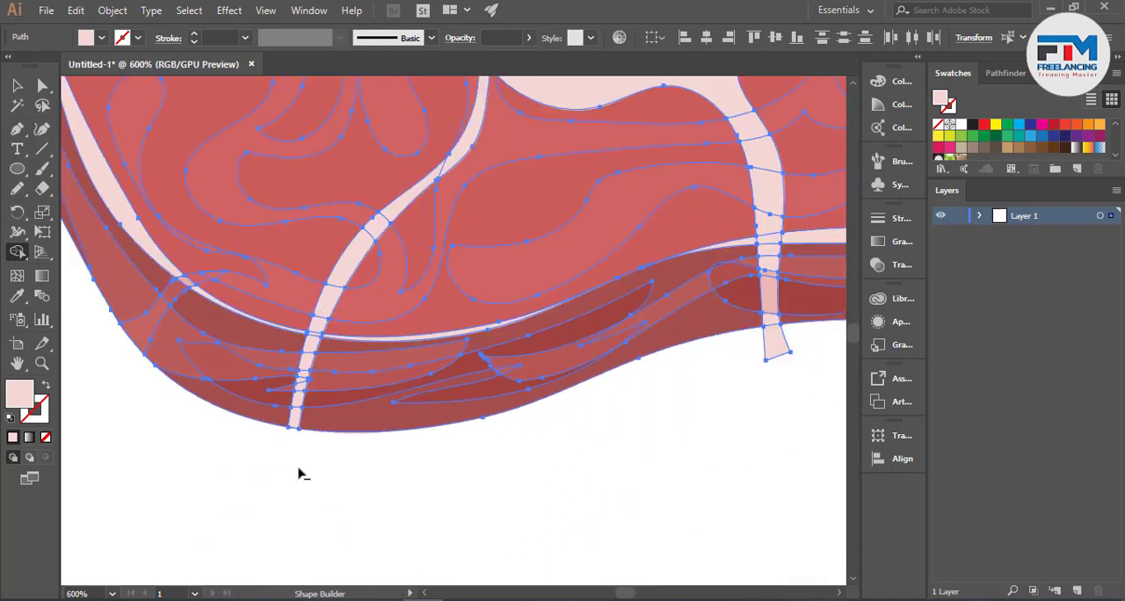
scroll(654, 400, up, 2)
scroll(587, 422, down, 4)
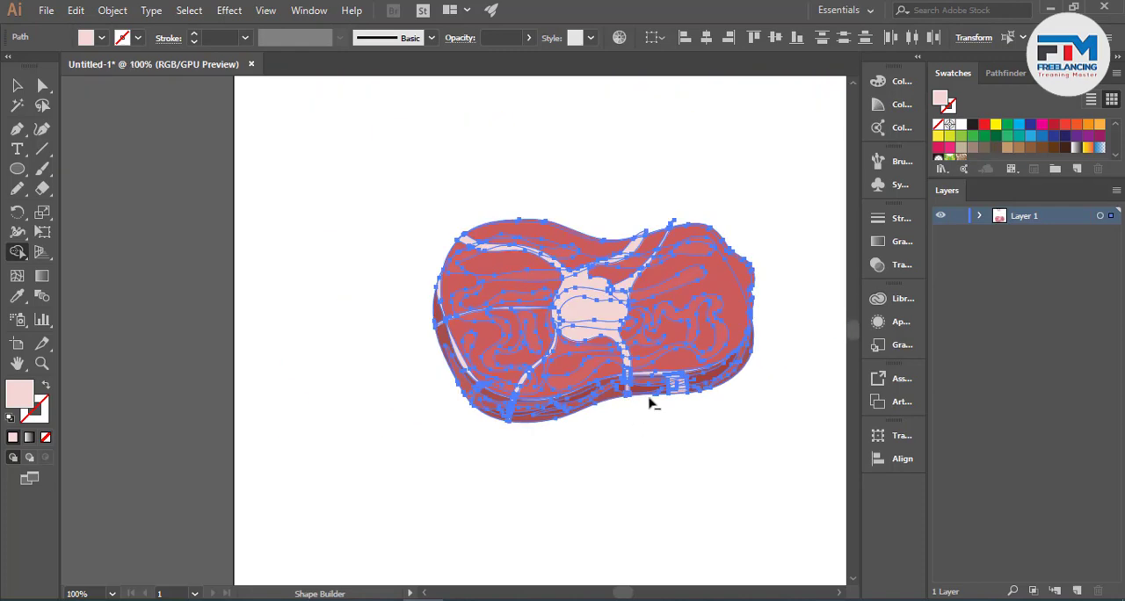
- Remove the two fat branch tips that project above the slab's top edge with Shape Builder, and deselect the artwork
scroll(703, 204, up, 3)
scroll(587, 265, up, 2)
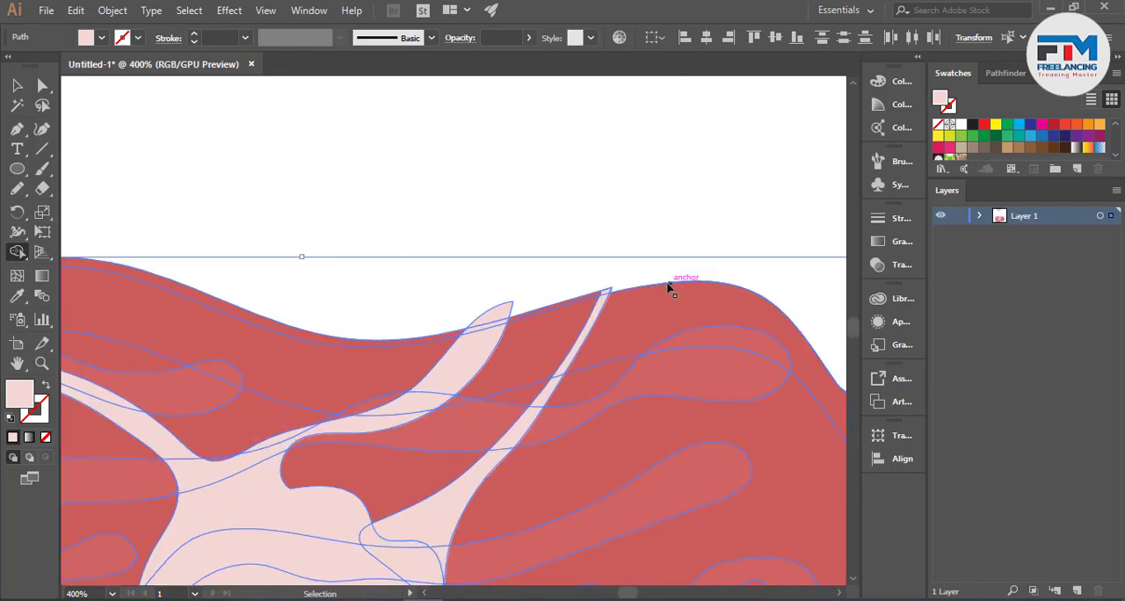
alt+click(612, 266)
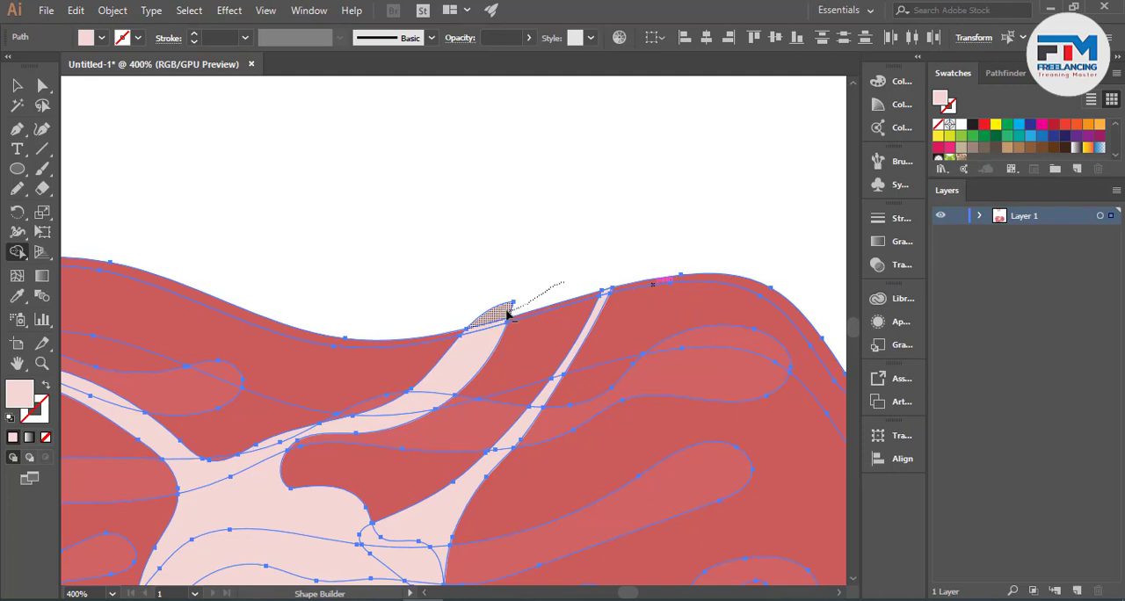
alt+click(507, 311)
scroll(579, 271, down, 5)
click(17, 106)
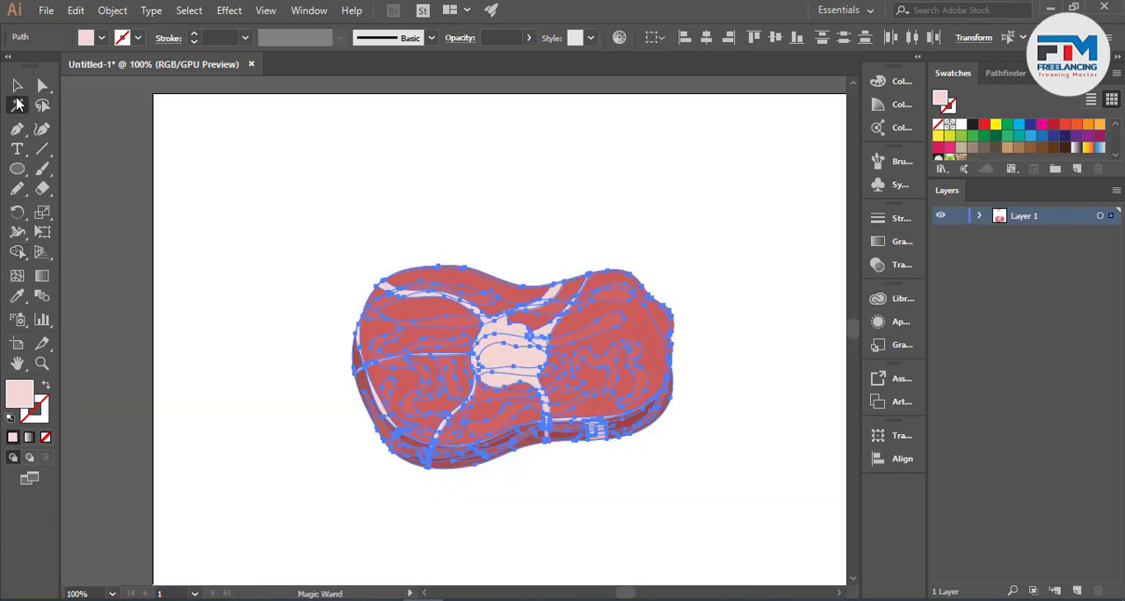
click(17, 85)
click(258, 218)
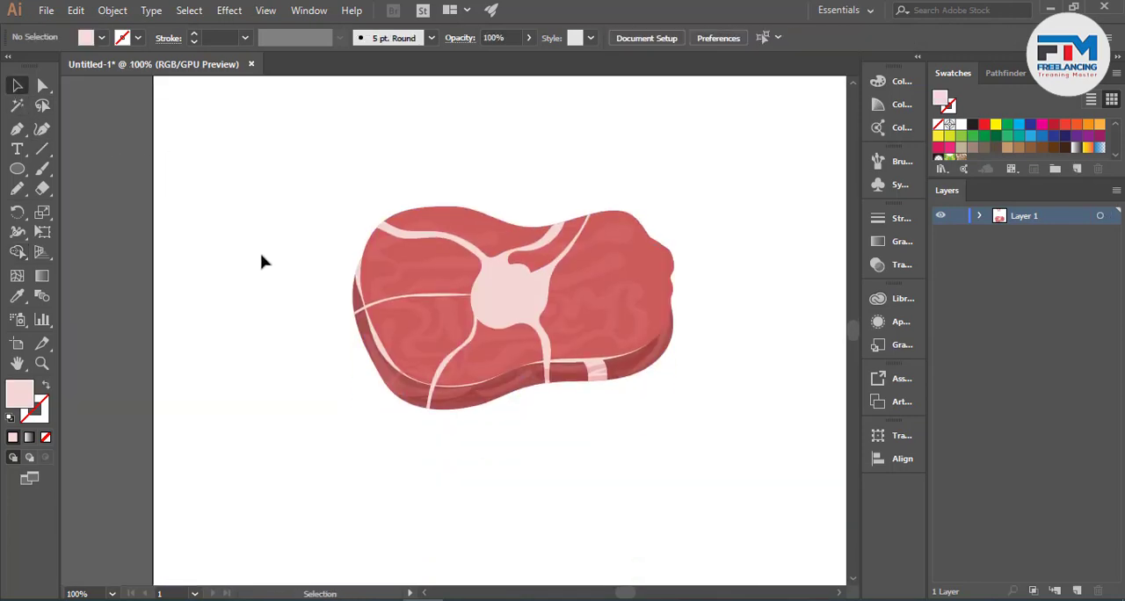
- Select the dark rim shape and shift its anchor points where it meets the slab's right edge
scroll(638, 380, up, 2)
scroll(639, 379, up, 2)
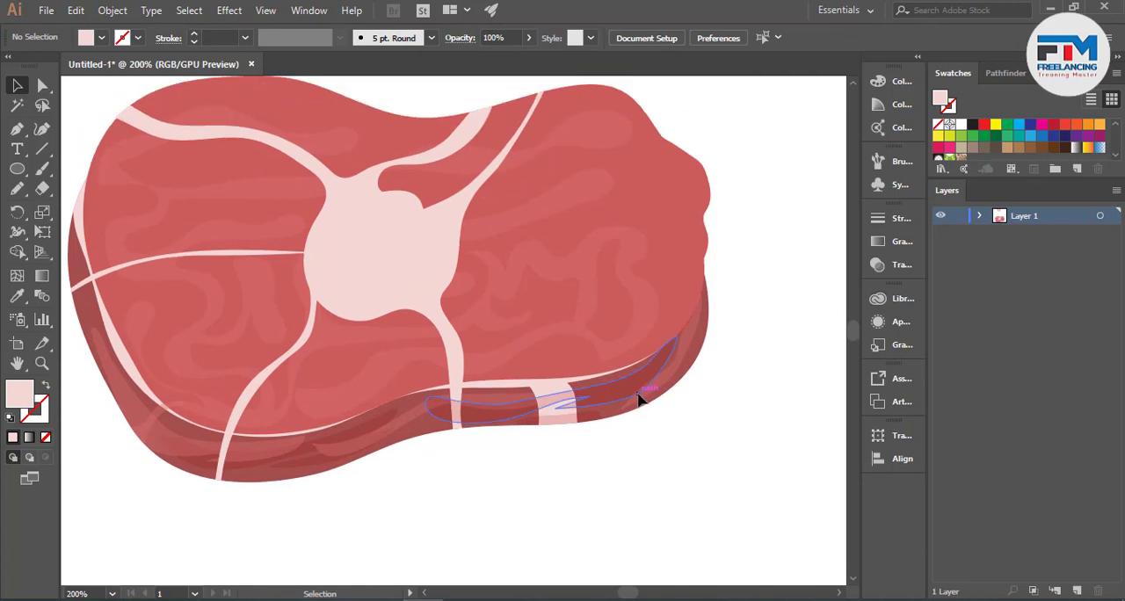
scroll(708, 322, up, 3)
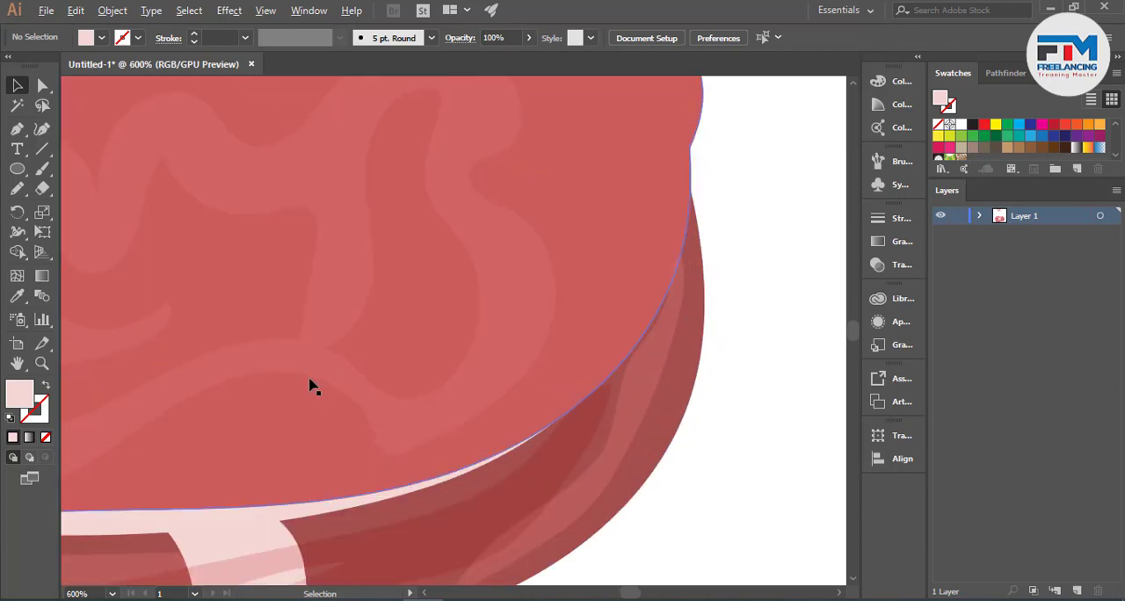
click(41, 85)
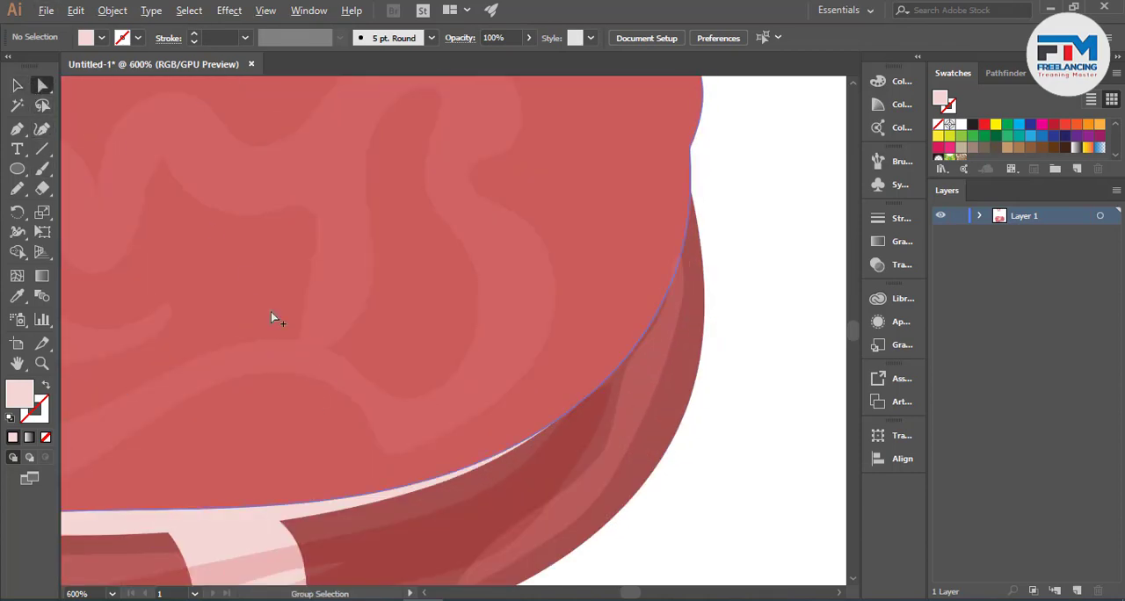
scroll(450, 314, down, 2)
scroll(593, 258, up, 3)
click(516, 334)
scroll(515, 329, down, 1)
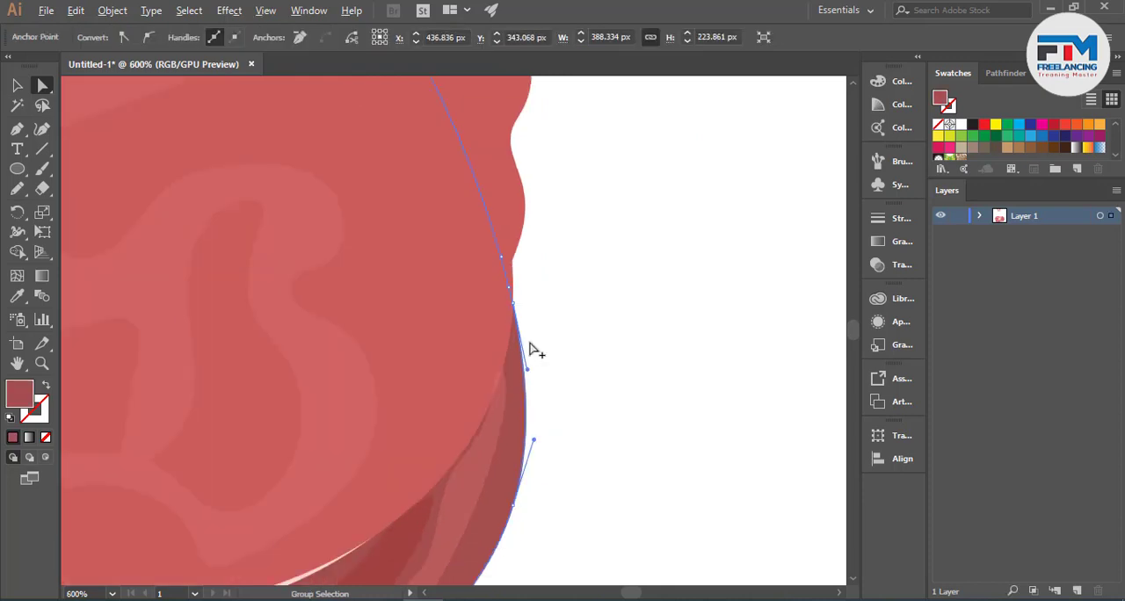
mouse_move(514, 302)
mouse_down()
mouse_move(528, 254)
mouse_move(511, 289)
mouse_up()
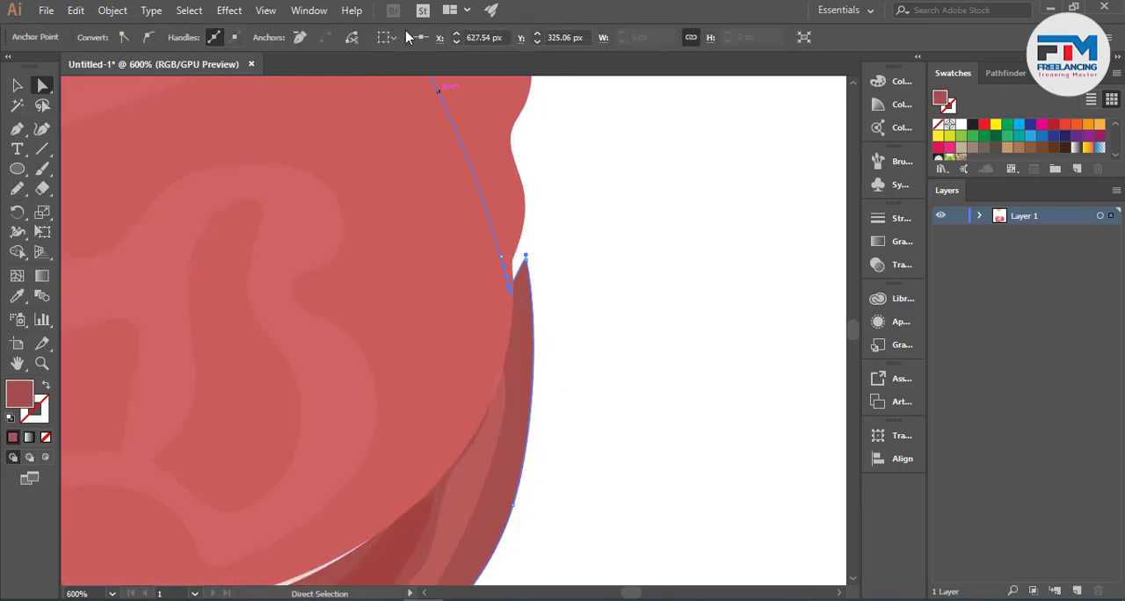
- Remove the surplus anchor points from the dark rim's upper right end
click(299, 37)
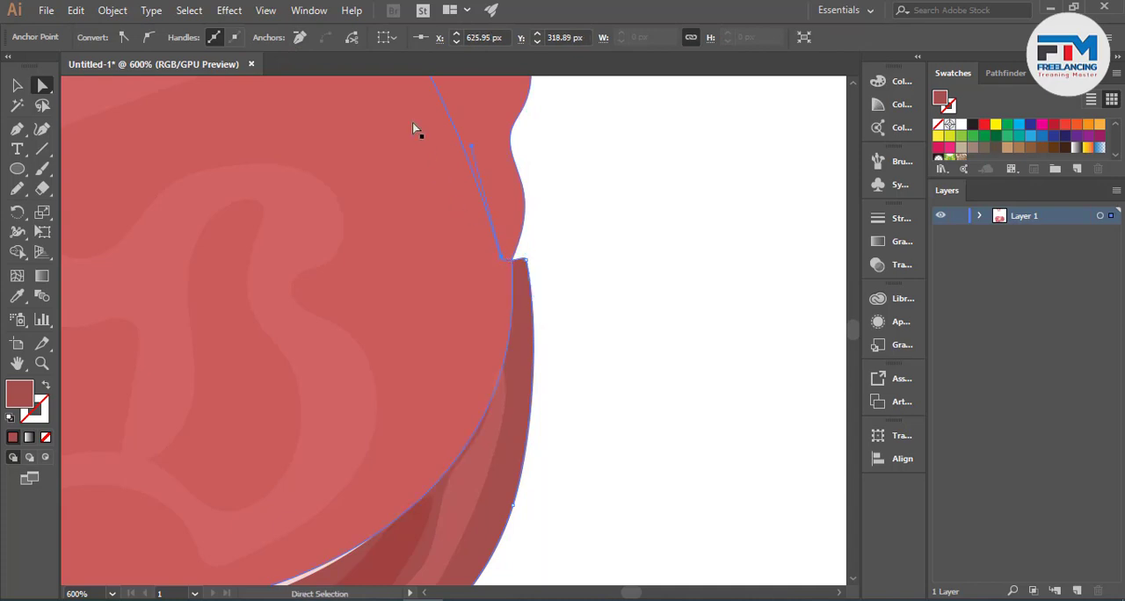
scroll(522, 272, up, 3)
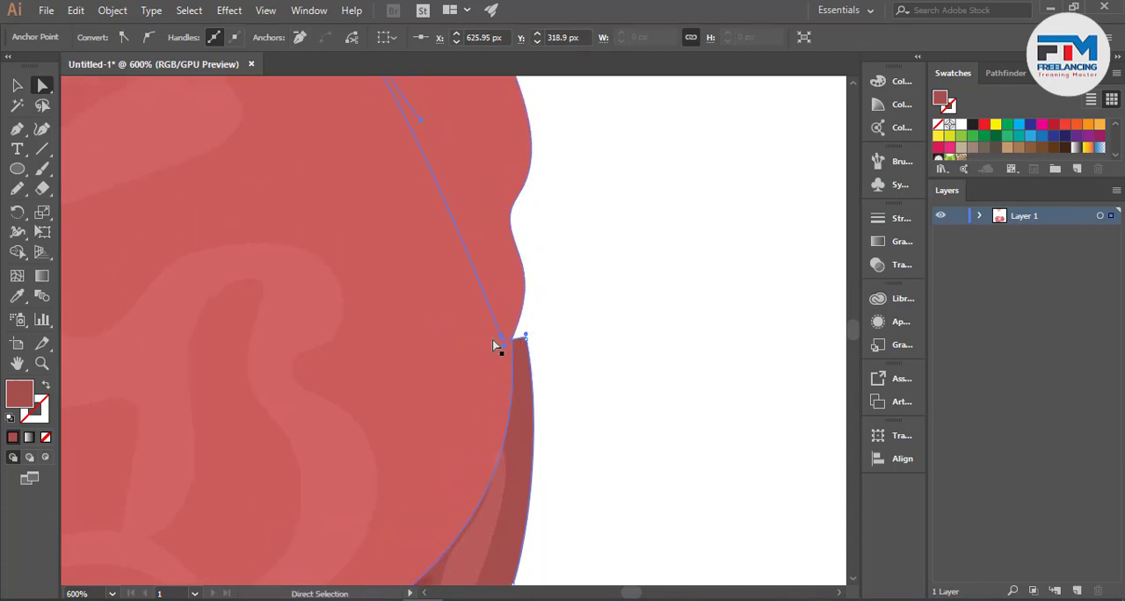
click(300, 37)
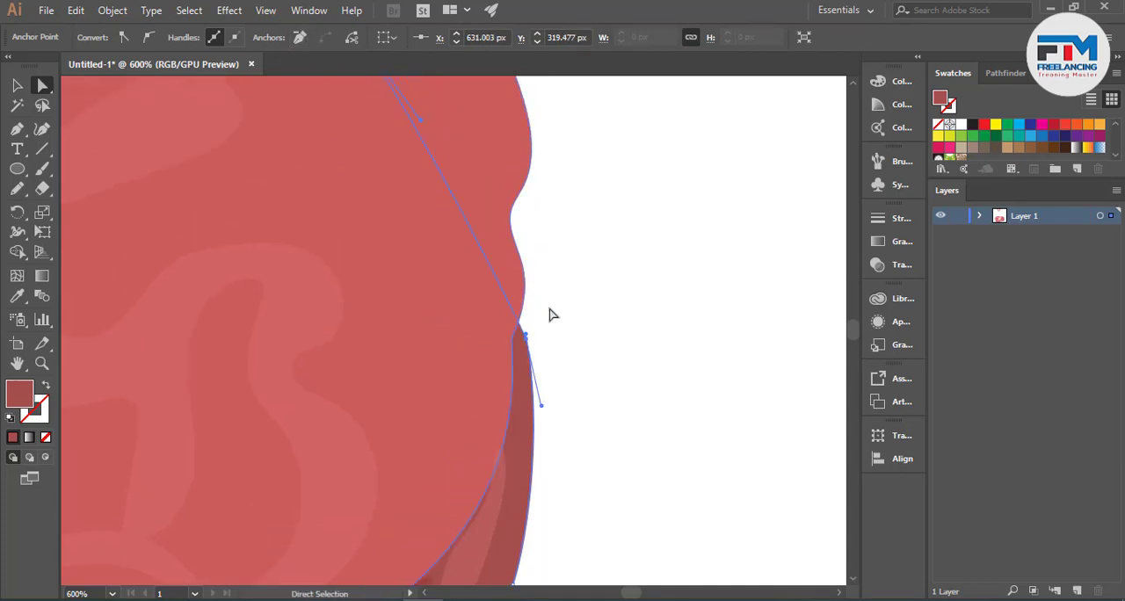
- Move the rim's top anchor to the notch in the slab's right edge, and curve the rim outward below it
drag(525, 326, 509, 217)
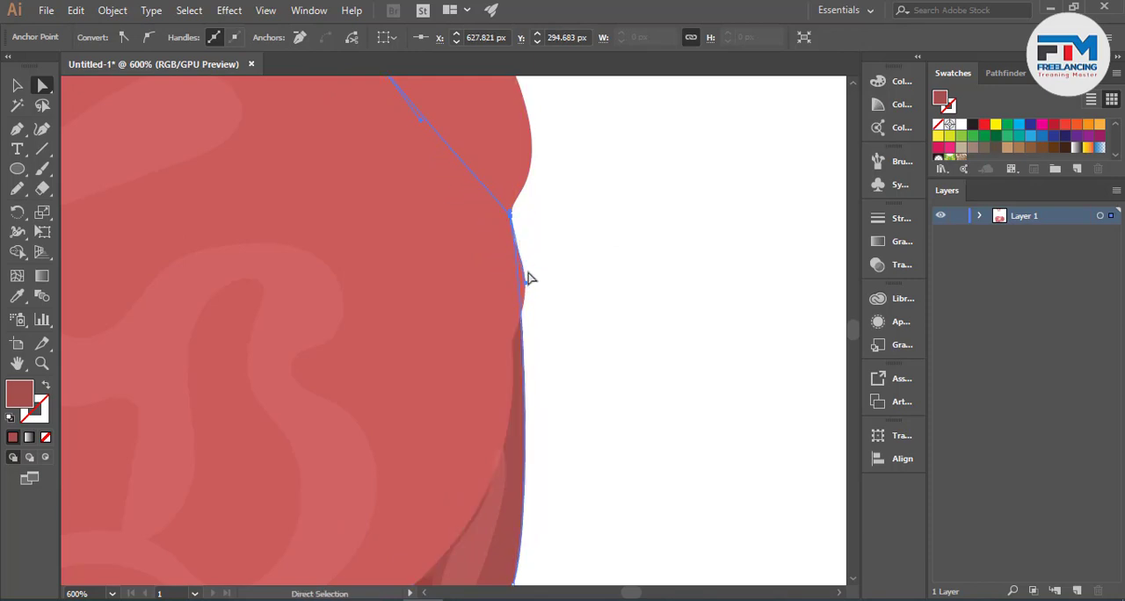
drag(527, 288, 552, 319)
click(665, 377)
scroll(672, 387, down, 4)
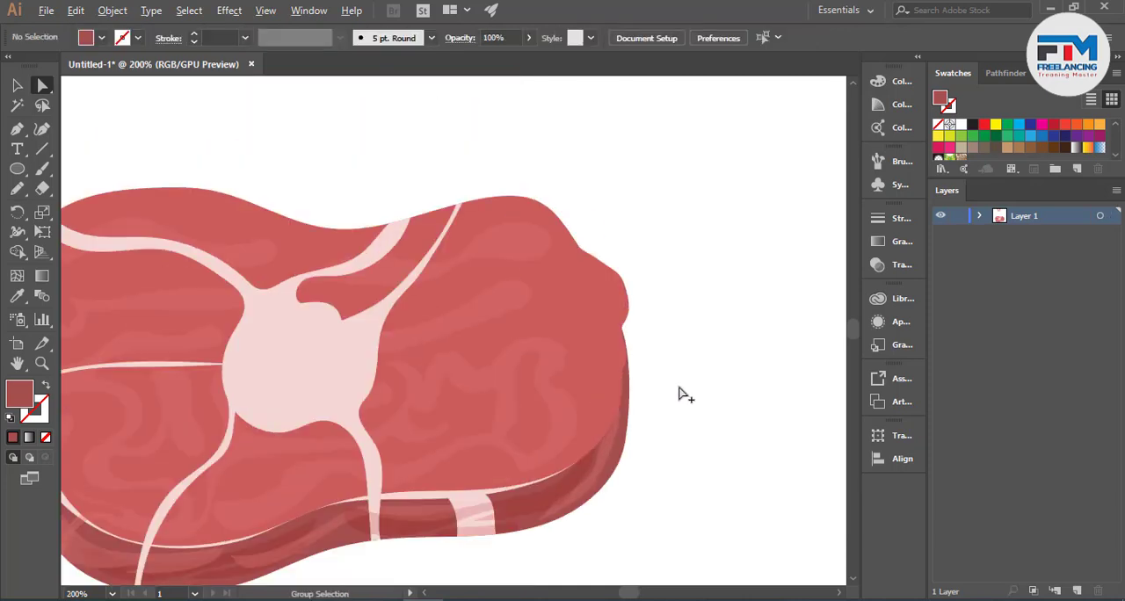
scroll(693, 415, down, 2)
- Examine the whole slab's marbling and the colour circles above the artboard
key(v)
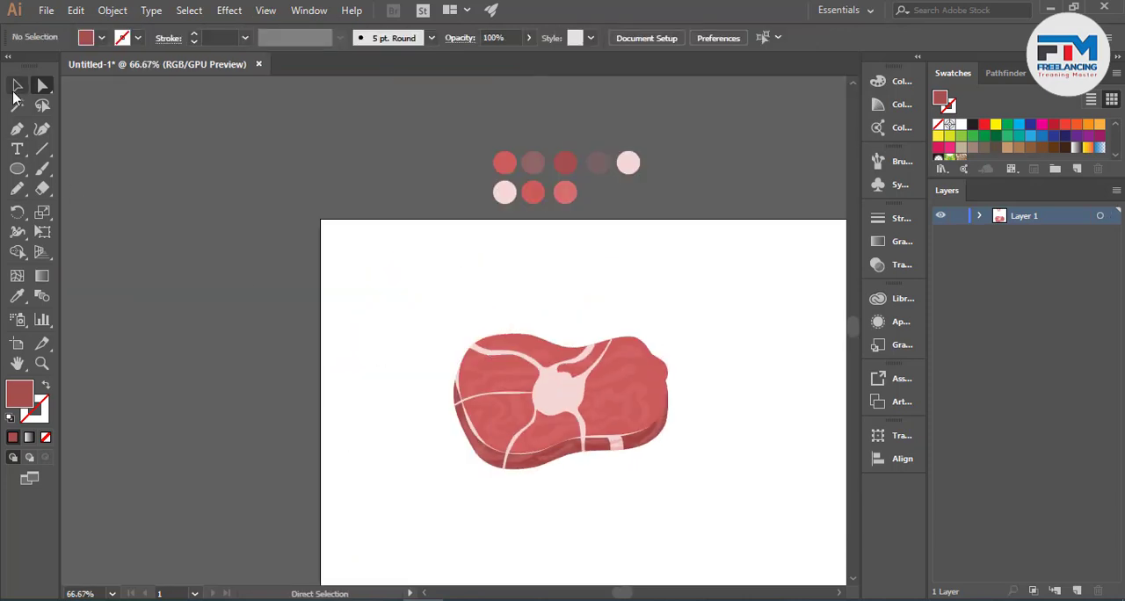
scroll(539, 372, down, 2)
scroll(639, 410, up, 2)
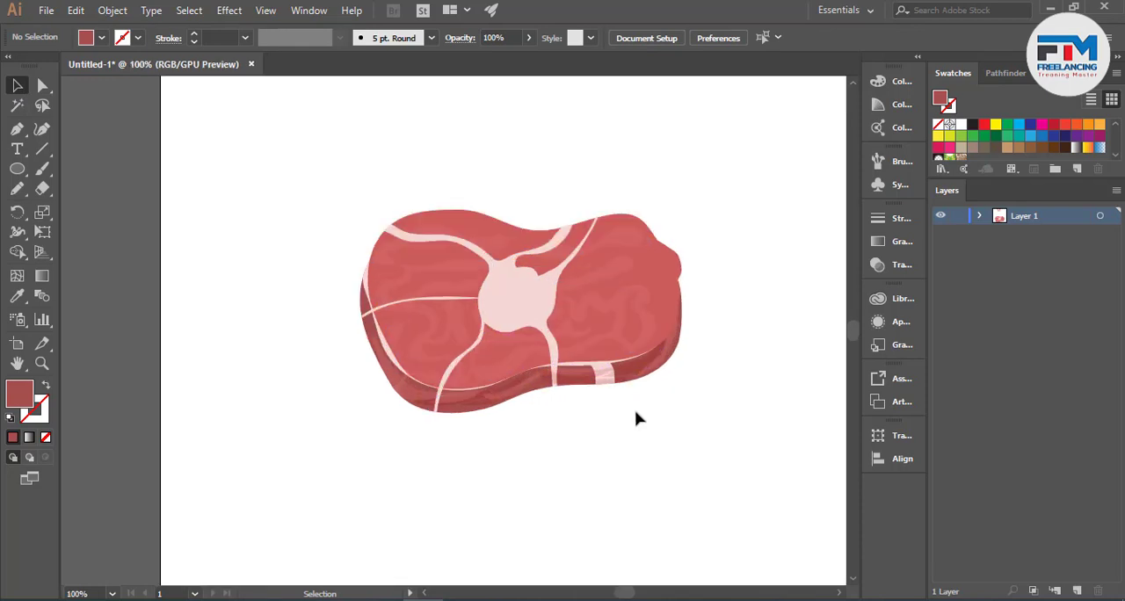
scroll(510, 444, up, 3)
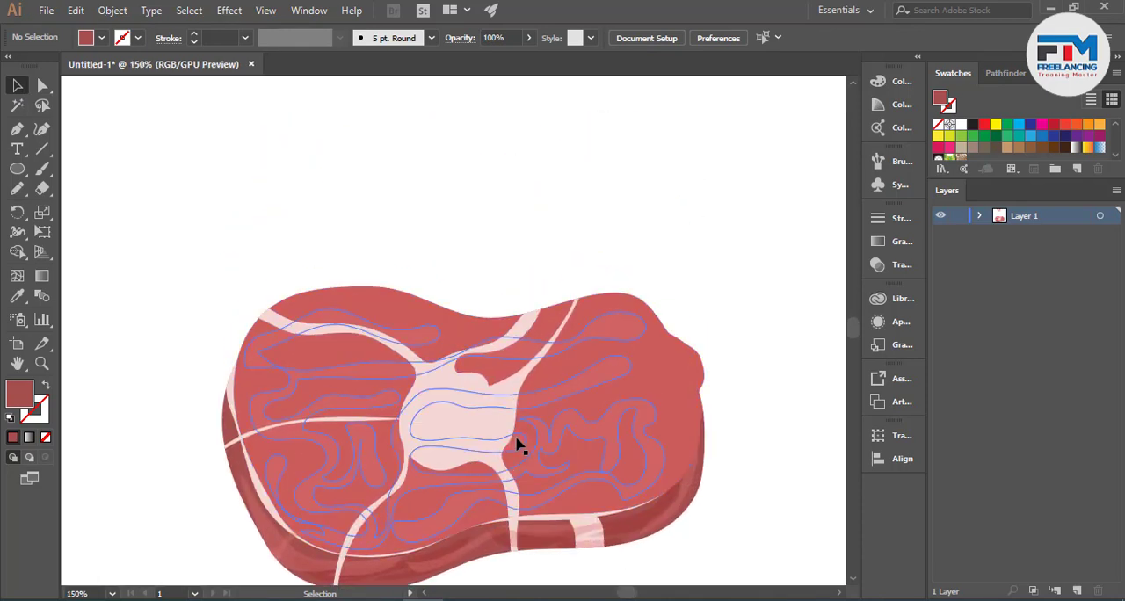
scroll(515, 442, down, 1)
scroll(488, 351, up, 2)
scroll(484, 343, down, 1)
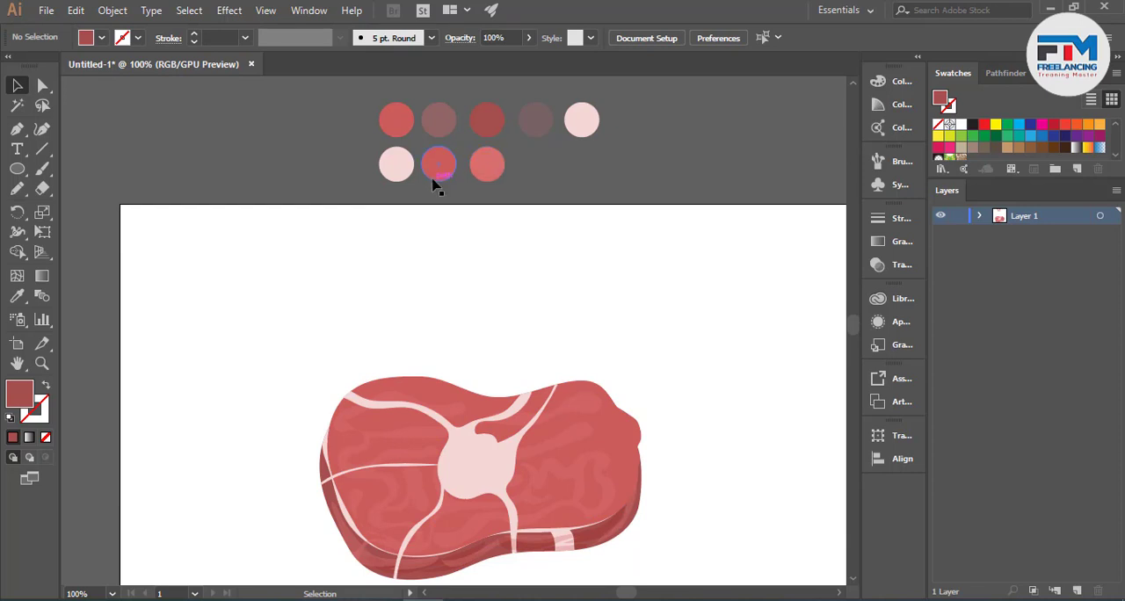
scroll(502, 316, down, 2)
- Draw a closed shape inside the central fat blob with the Pencil tool, and fill it with the slab's sampled red
scroll(480, 428, up, 3)
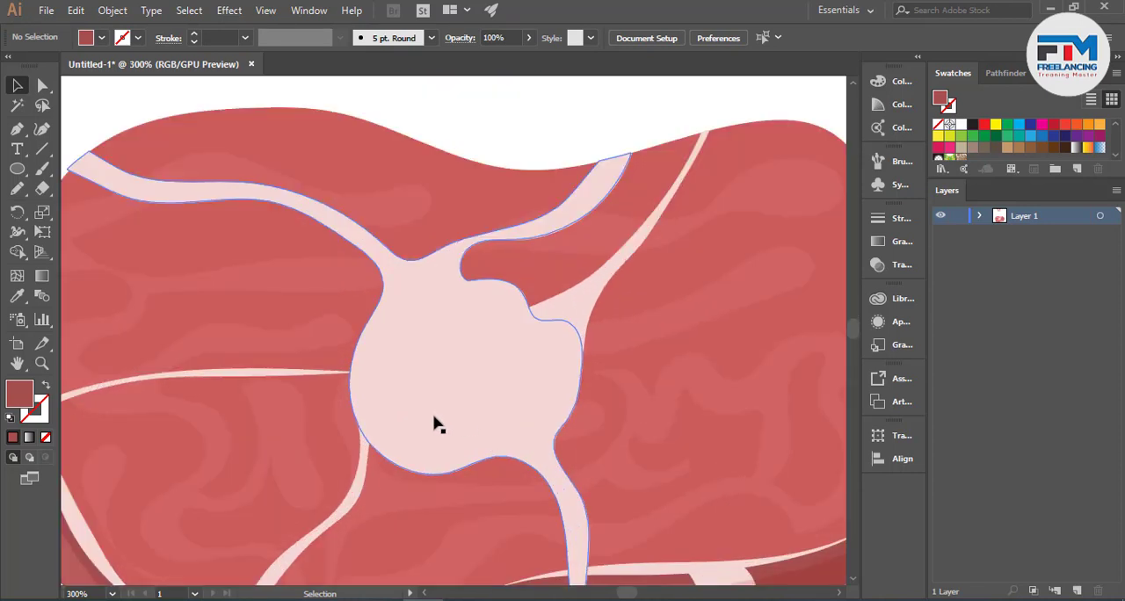
key(n)
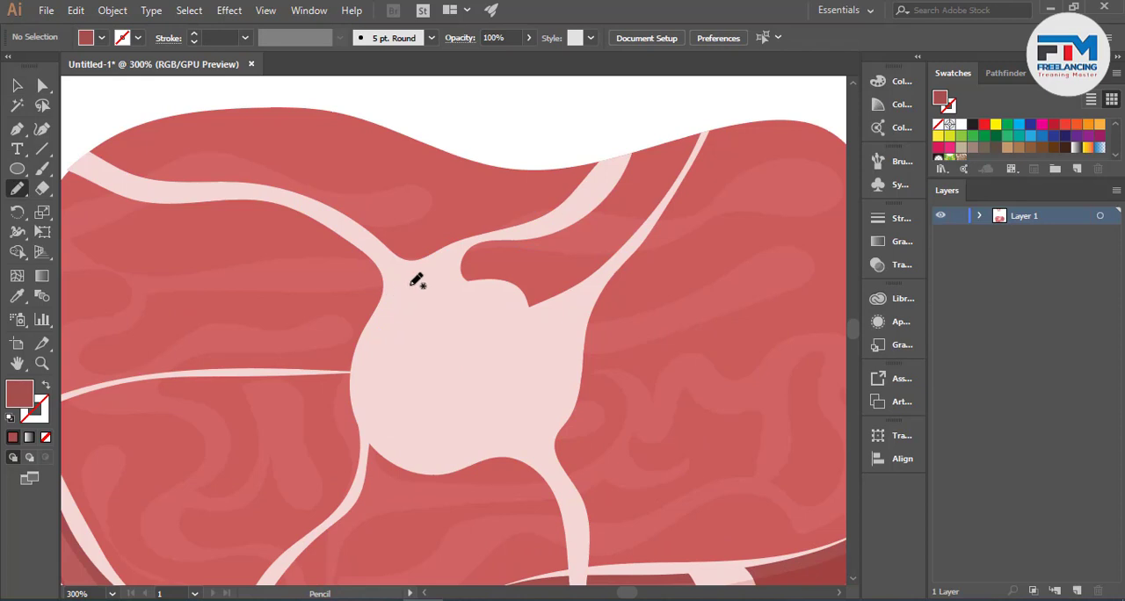
drag(414, 284, 389, 317)
drag(373, 353, 391, 421)
mouse_move(437, 449)
mouse_down()
mouse_move(505, 438)
mouse_move(518, 446)
mouse_move(544, 420)
mouse_move(562, 334)
mouse_up()
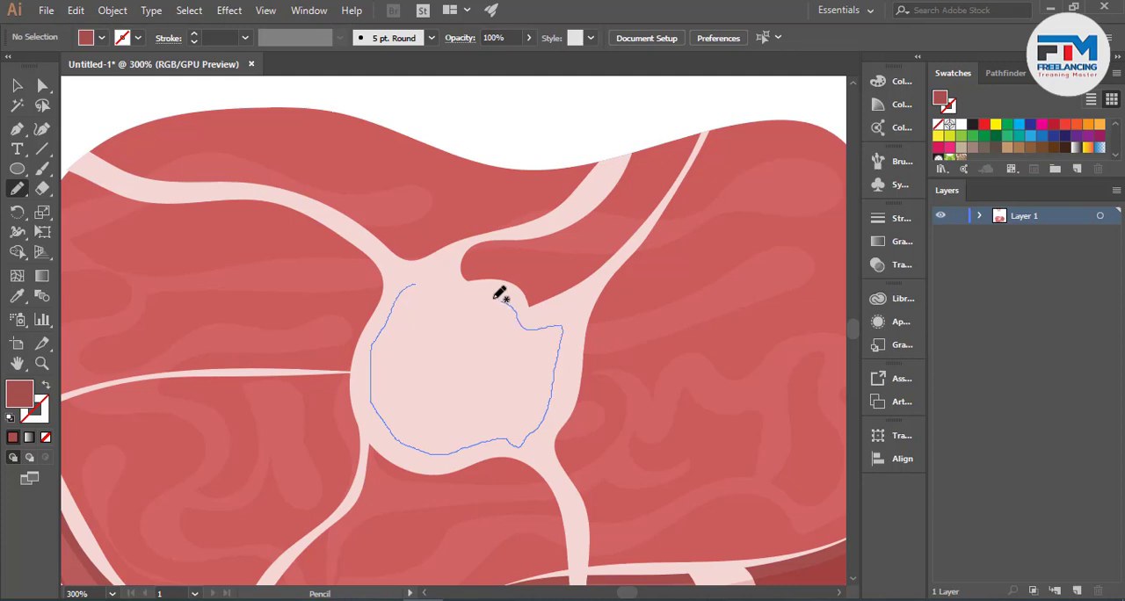
drag(499, 294, 450, 288)
click(17, 296)
click(188, 234)
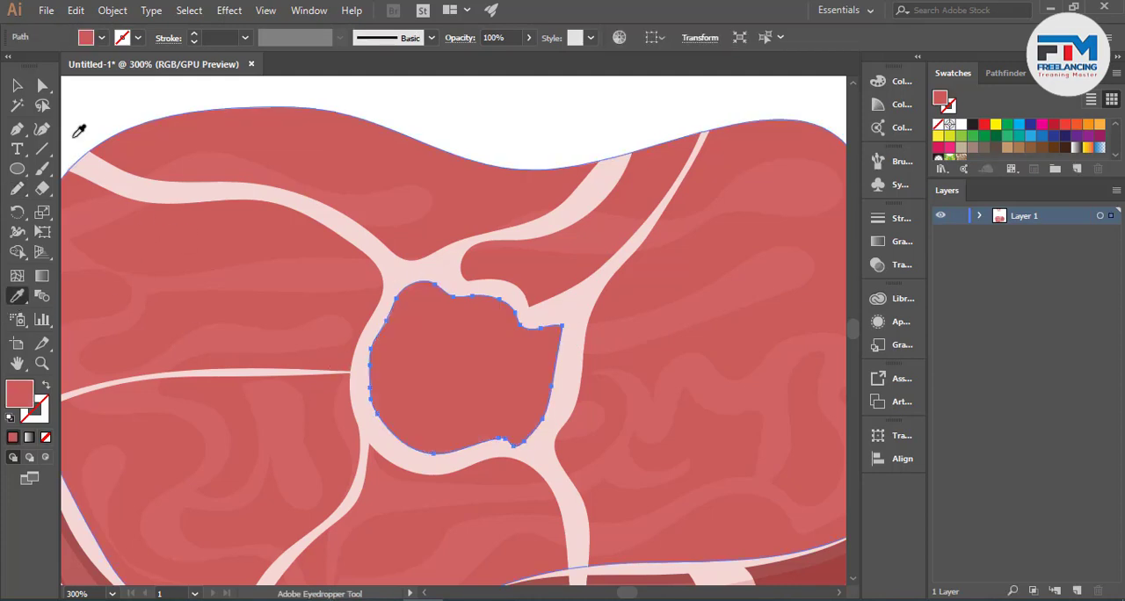
- Draw a smaller irregular shape inside the central red area with the Pencil tool, and sample a semi-transparent wavy band for its fill
click(16, 85)
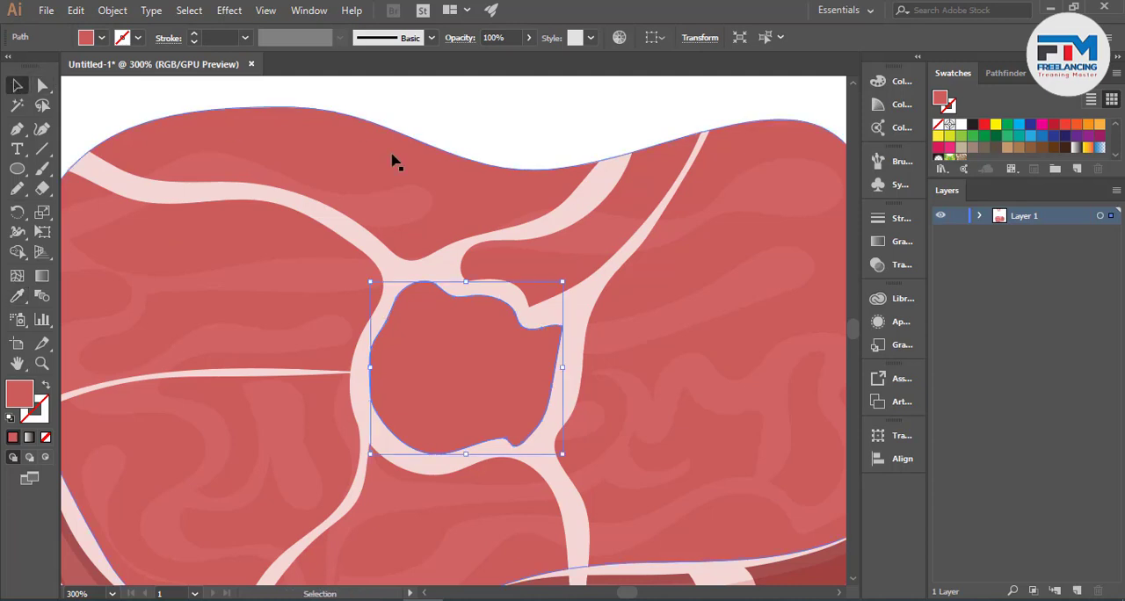
click(17, 188)
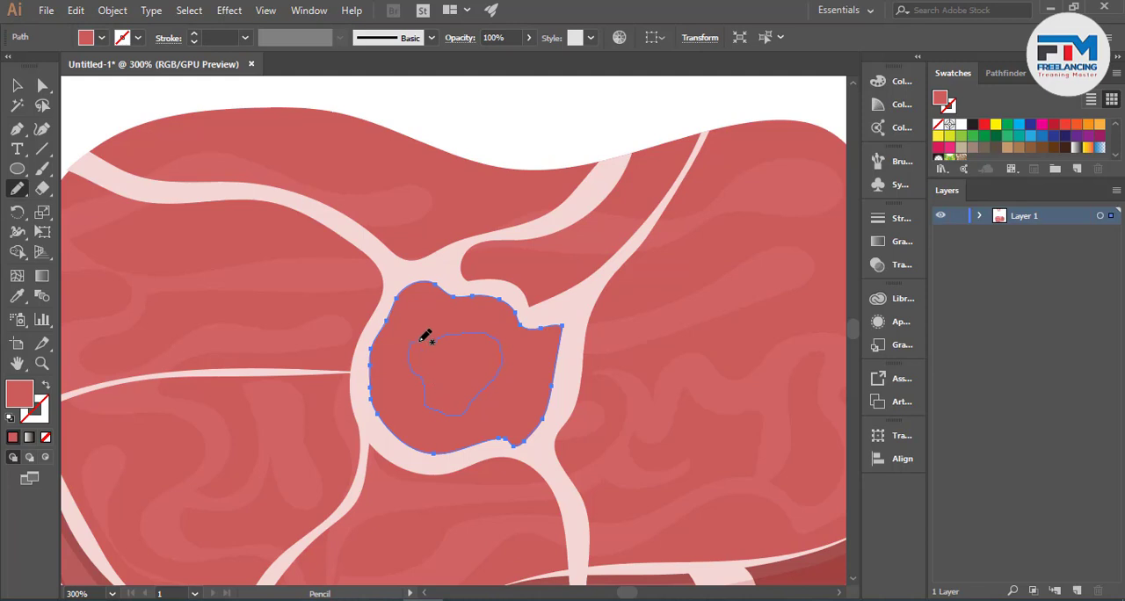
drag(436, 339, 442, 336)
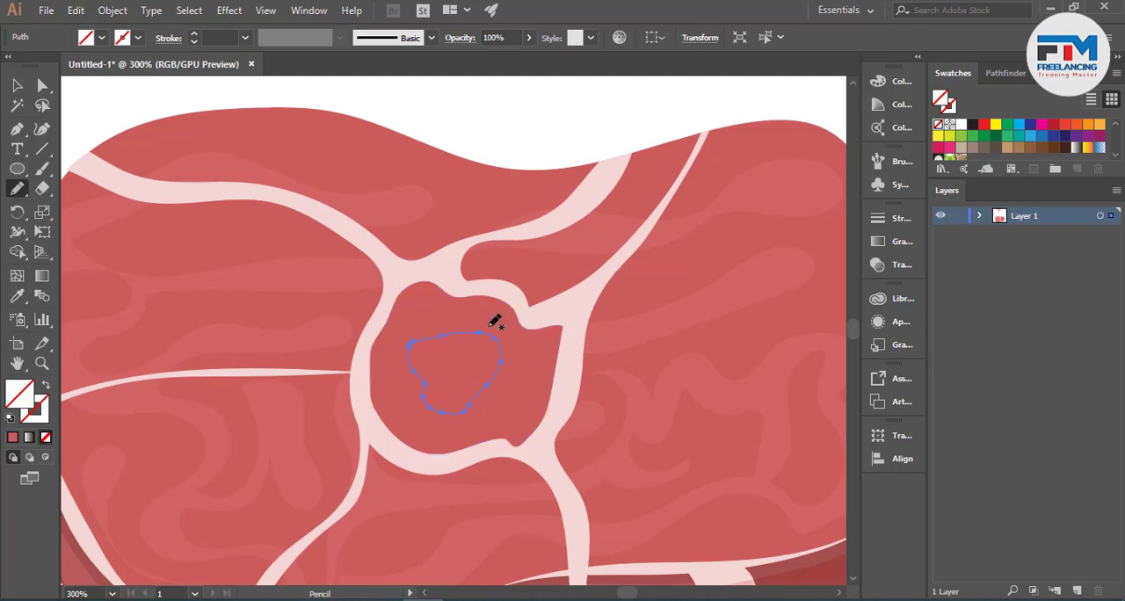
click(17, 296)
click(161, 276)
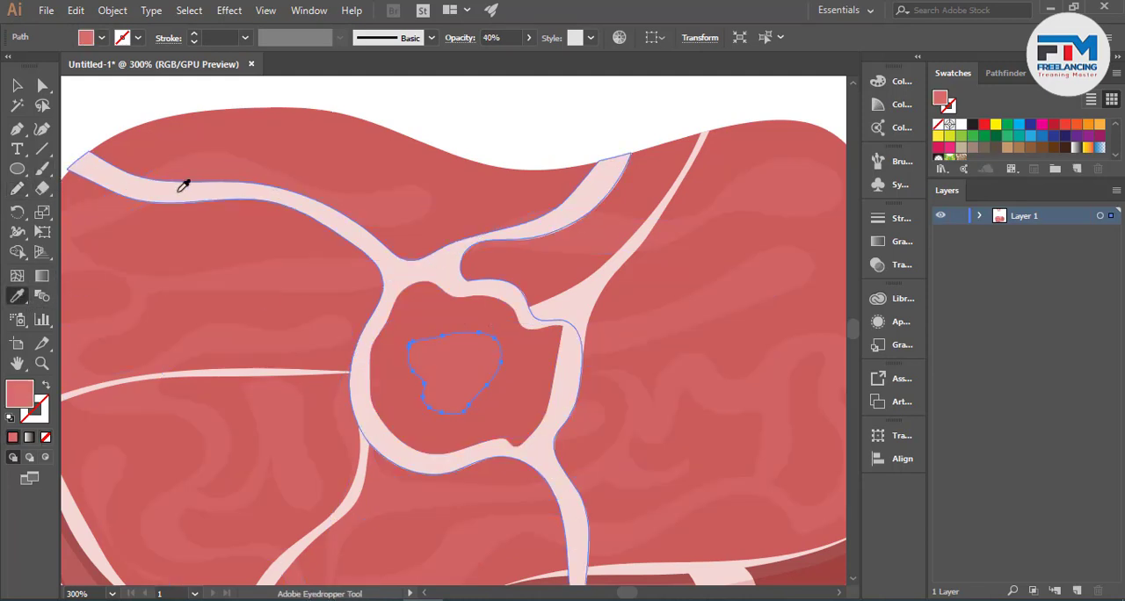
- Sample the lightest red palette circle for the small central shape, giving it 100% opacity
click(16, 85)
key(ctrl+minus)
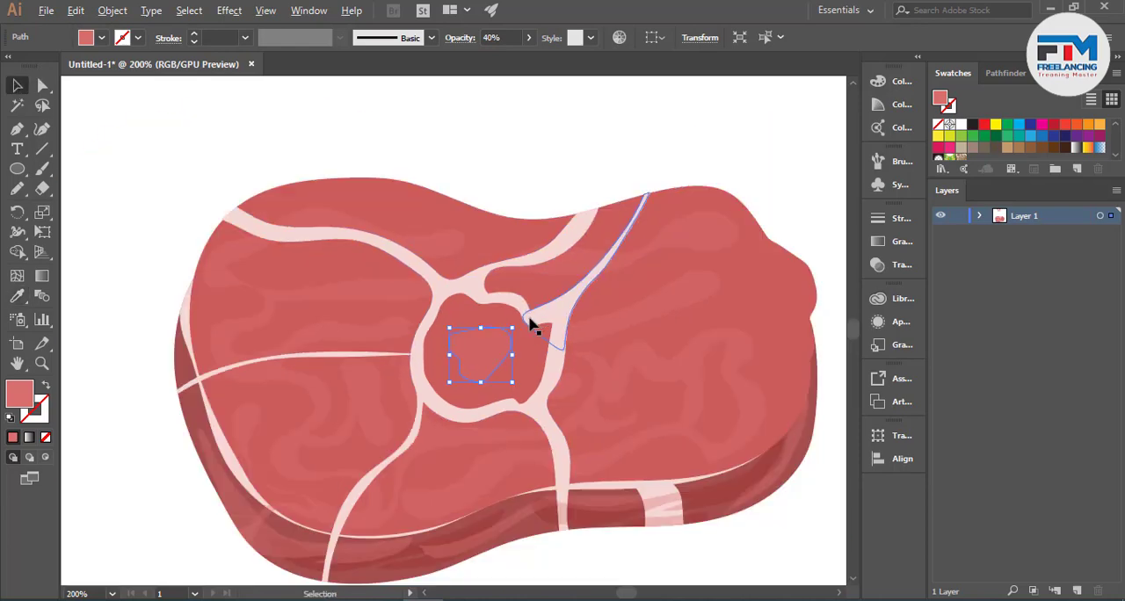
key(ctrl+minus)
click(16, 296)
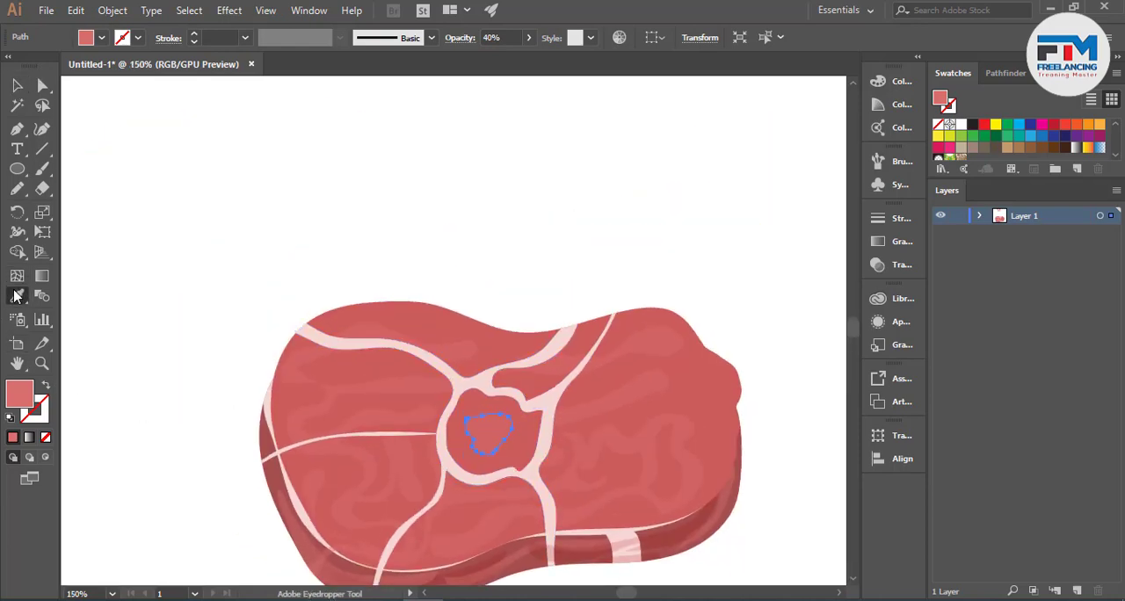
scroll(356, 391, down, 1)
scroll(357, 392, up, 2)
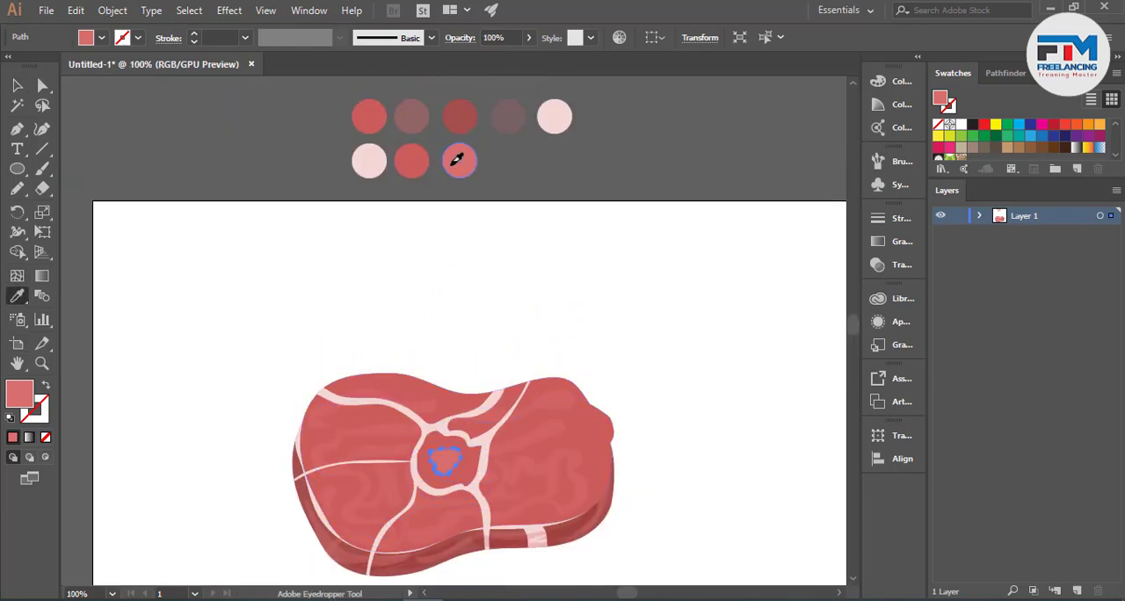
- Recolour the central red area inside the fat ring by sampling the middle red circle in the palette's second row, and deselect it
key(v)
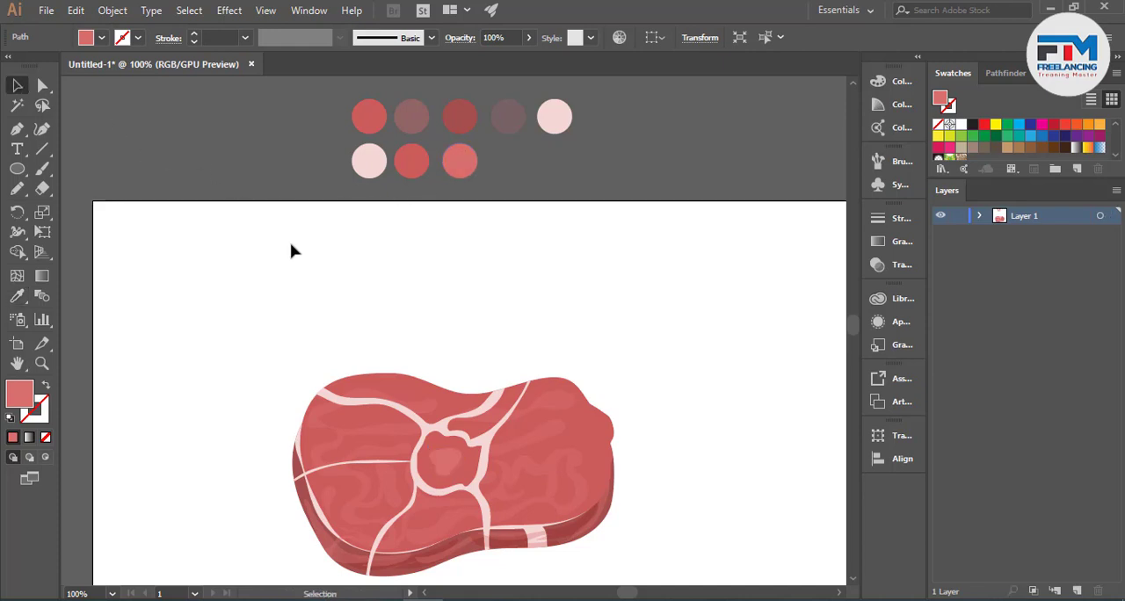
click(293, 252)
click(436, 443)
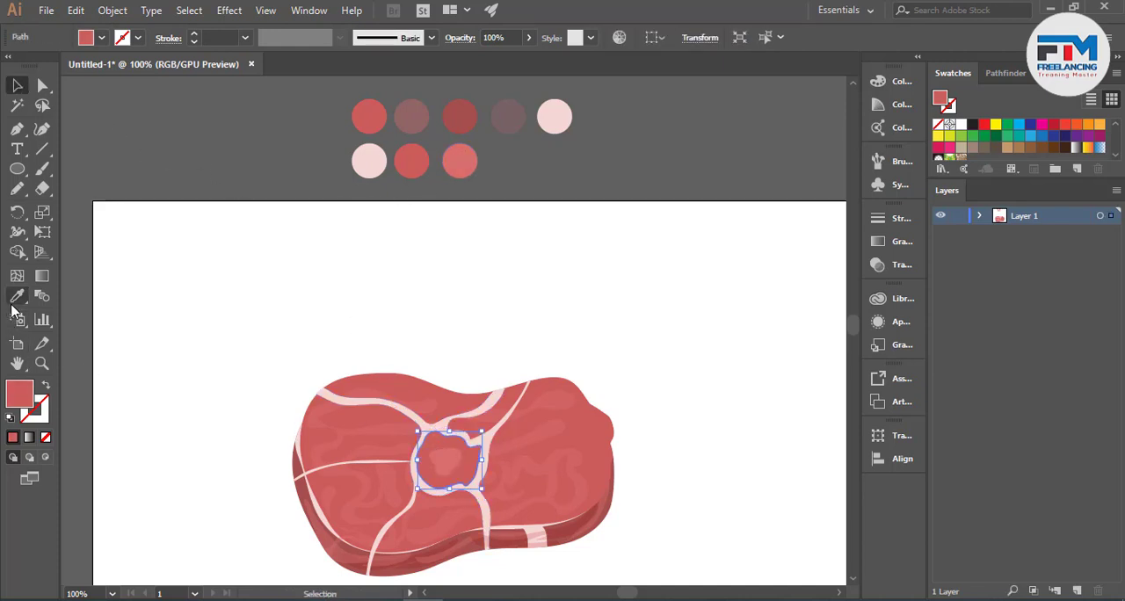
click(13, 303)
click(411, 148)
click(15, 85)
click(149, 126)
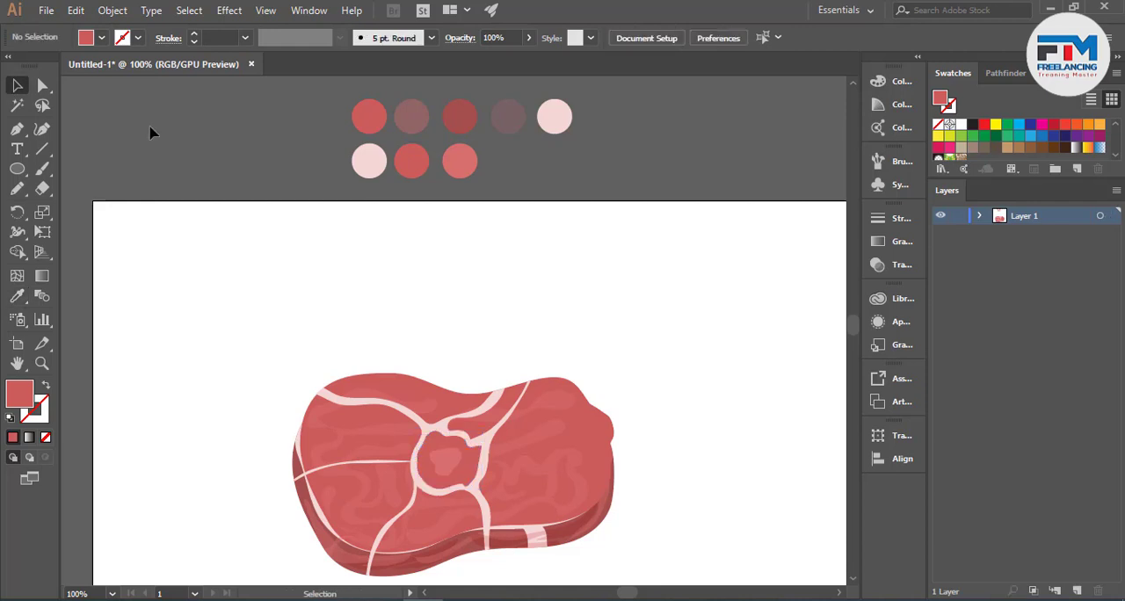
- Enlarge the whole meat slab to nearly twice its size and move it to the left part of the artboard, centred vertically
scroll(470, 283, down, 2)
scroll(524, 313, up, 1)
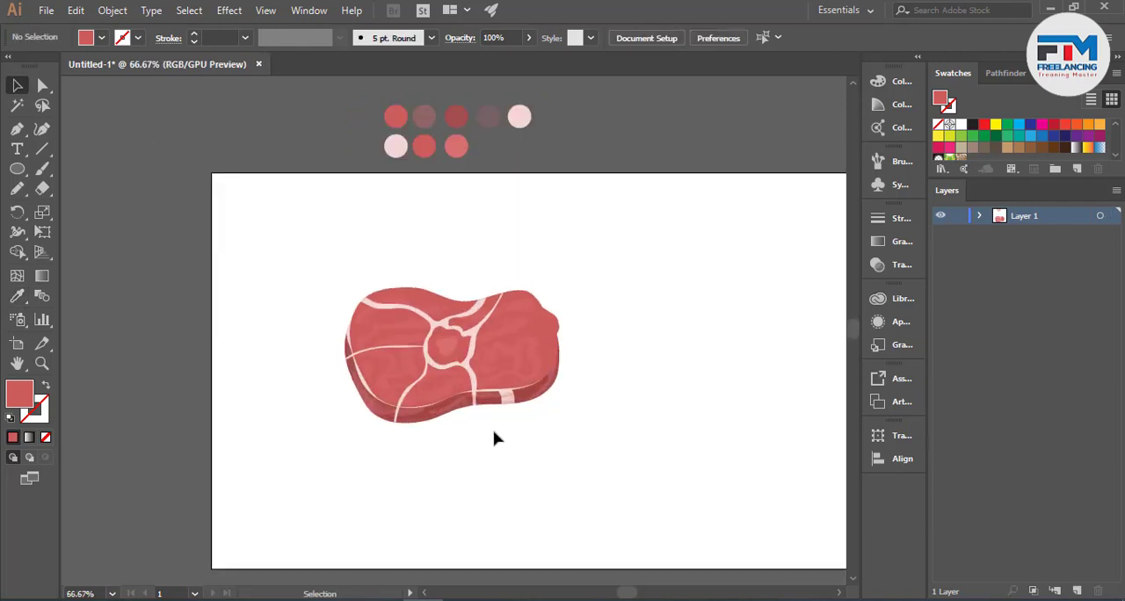
scroll(489, 437, up, 2)
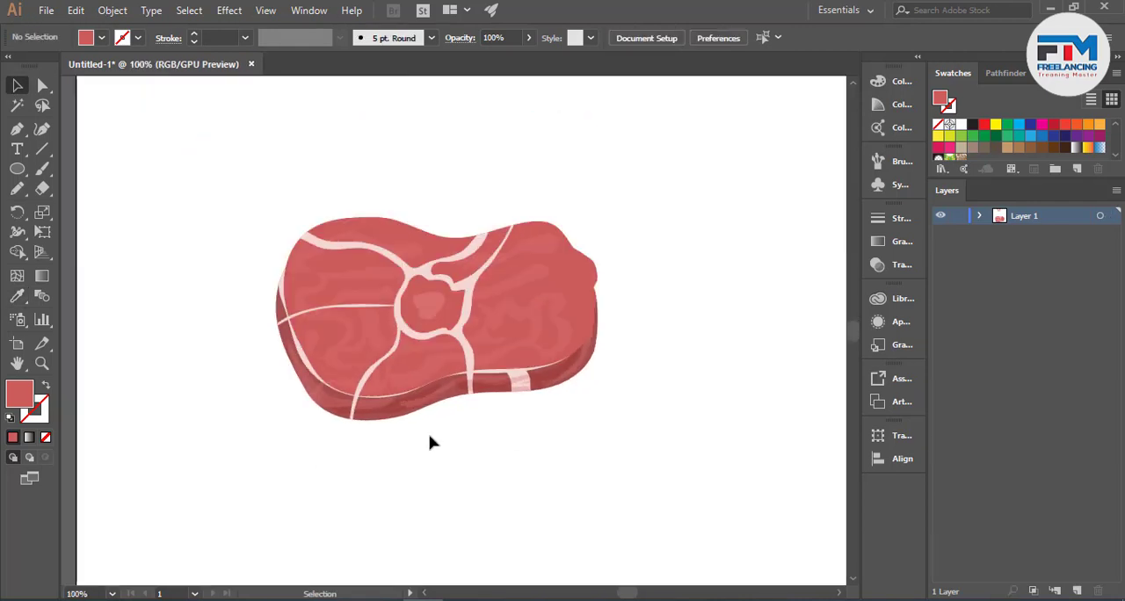
scroll(373, 435, down, 2)
drag(269, 294, 555, 477)
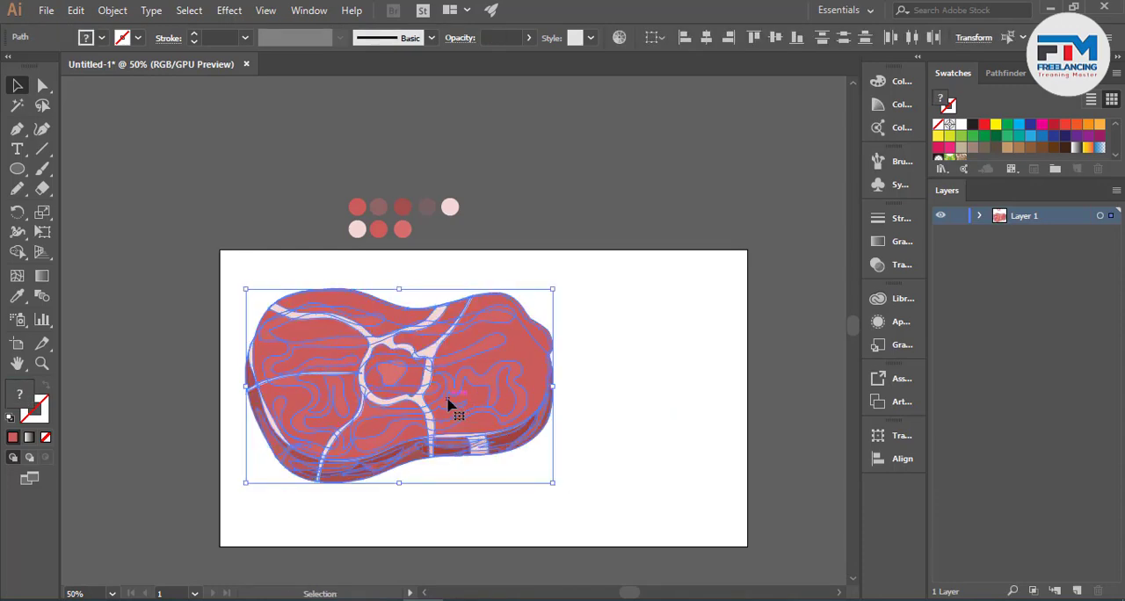
drag(449, 401, 460, 433)
click(639, 406)
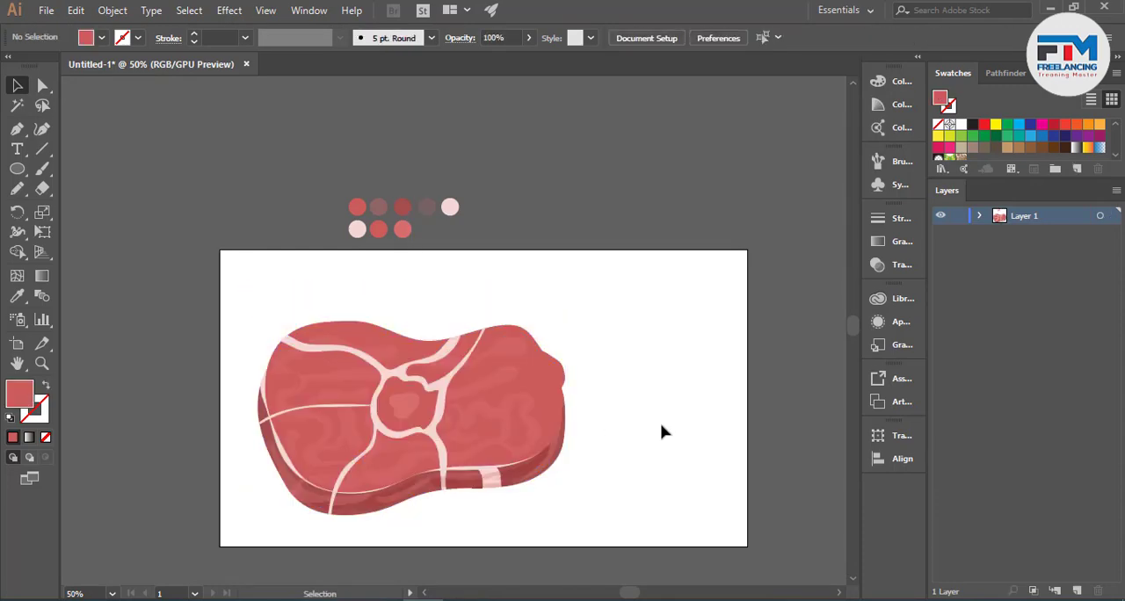
scroll(663, 431, up, 1)
drag(228, 323, 597, 513)
drag(493, 466, 485, 452)
click(628, 429)
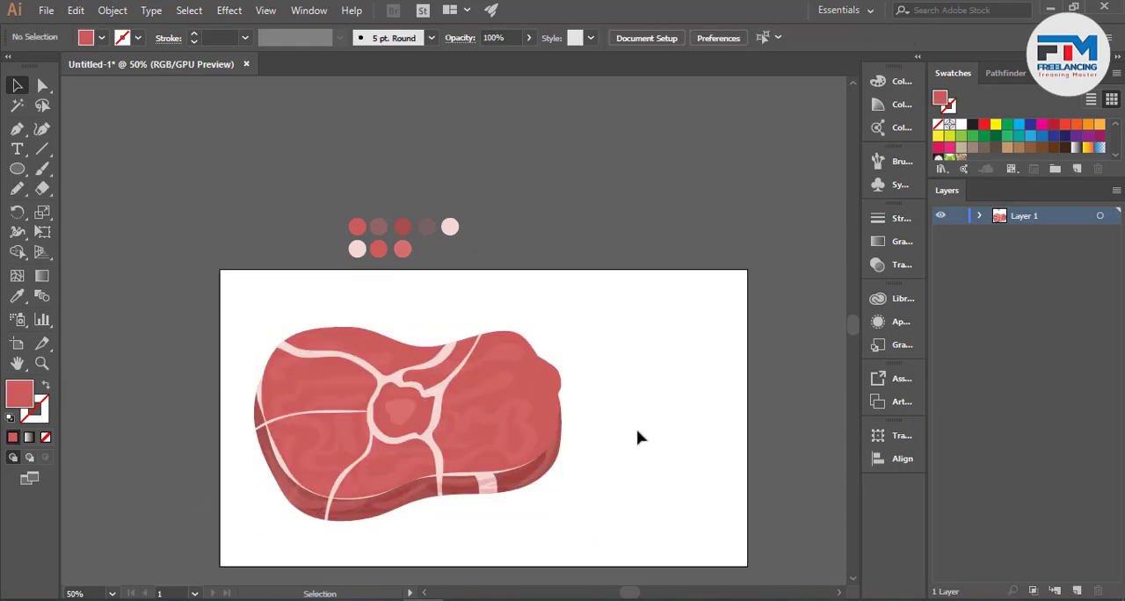
- Draw a 1280 x 720 px rectangle covering the whole artboard and send it behind the meat slab
scroll(723, 431, down, 3)
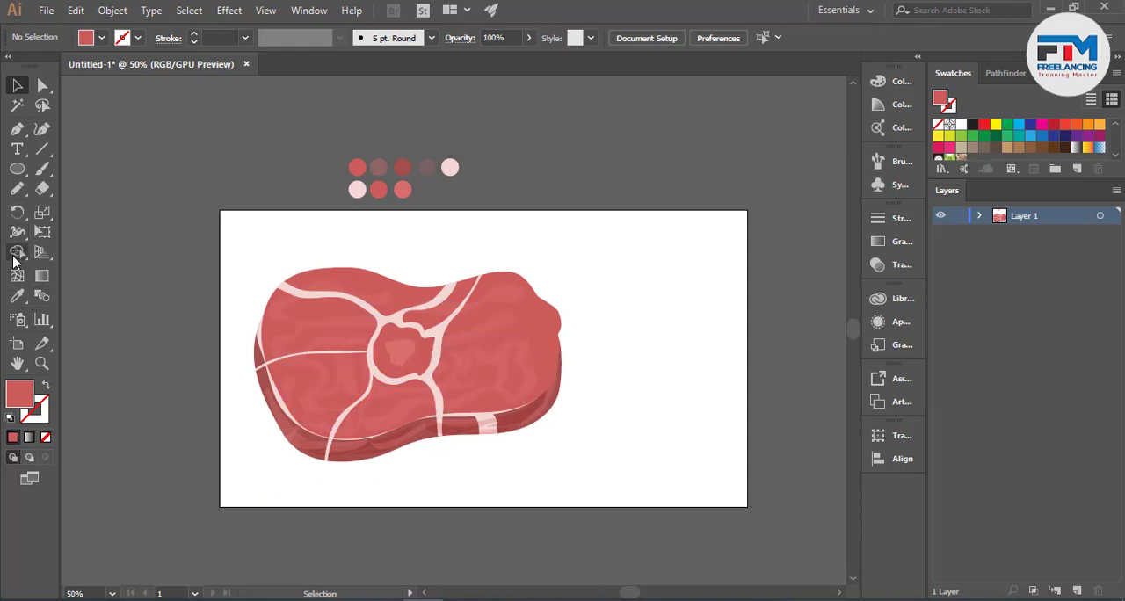
drag(17, 169, 87, 164)
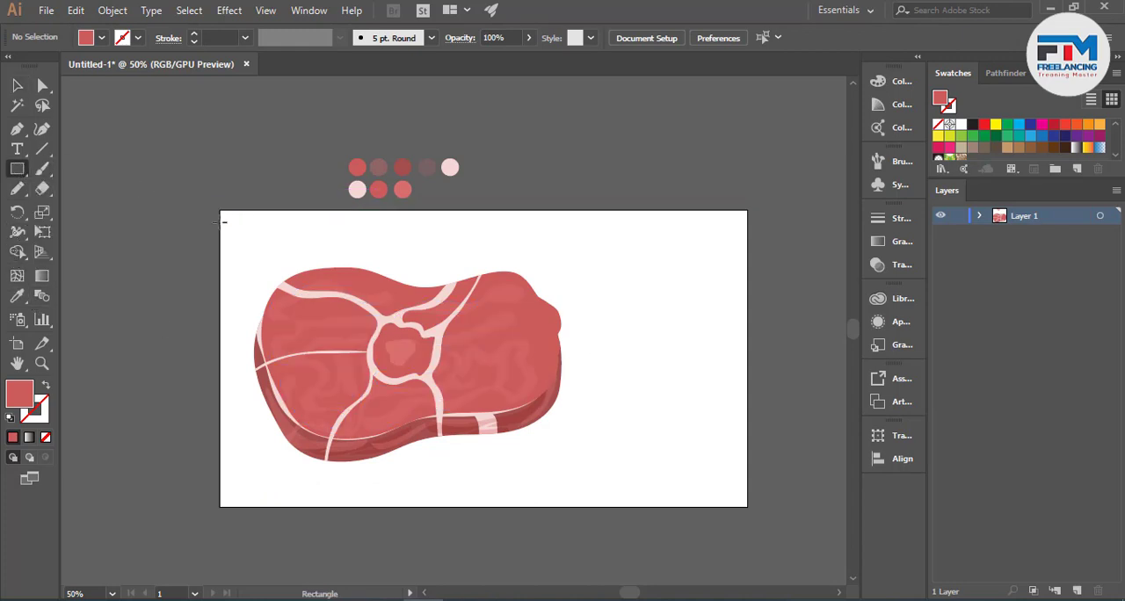
drag(230, 217, 740, 505)
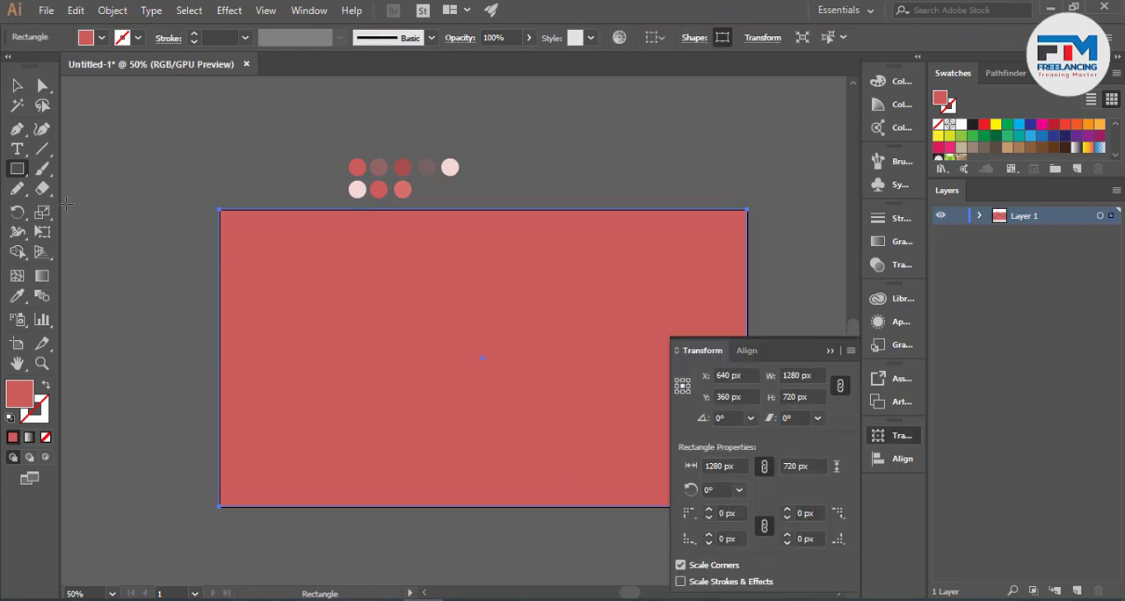
click(839, 351)
click(17, 86)
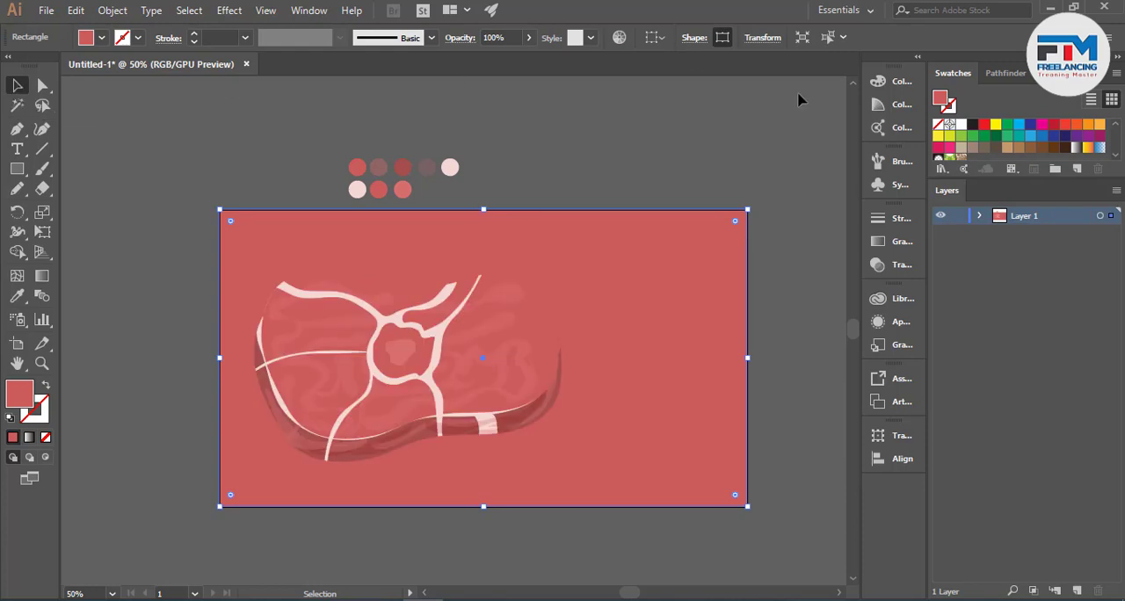
- Try green, dark green, teal, blue, white, beige and brown swatches as the background rectangle's fill
click(983, 138)
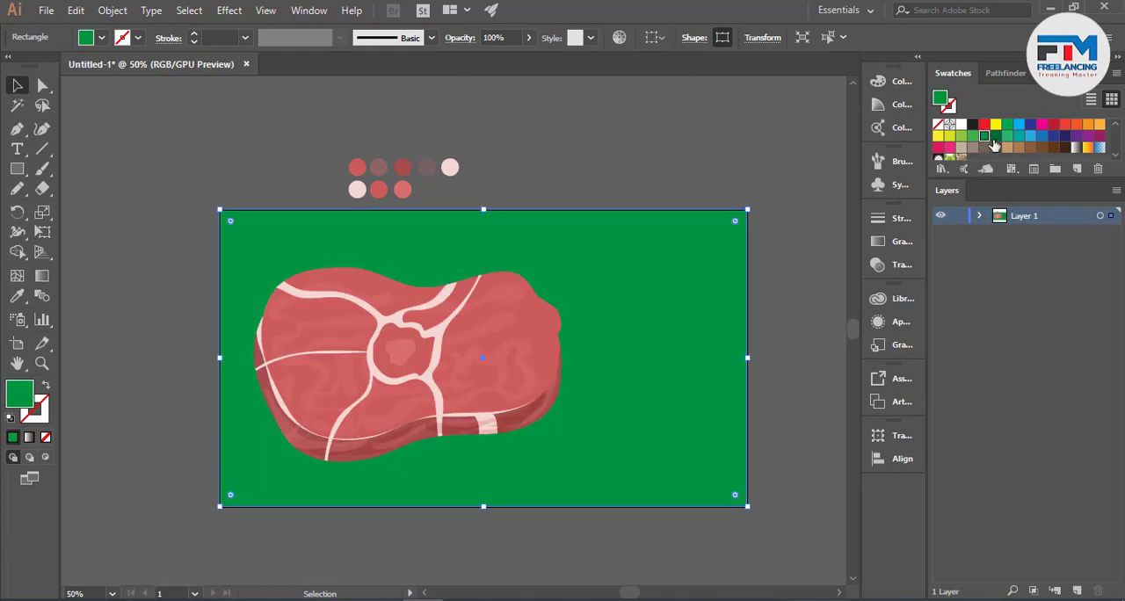
click(995, 137)
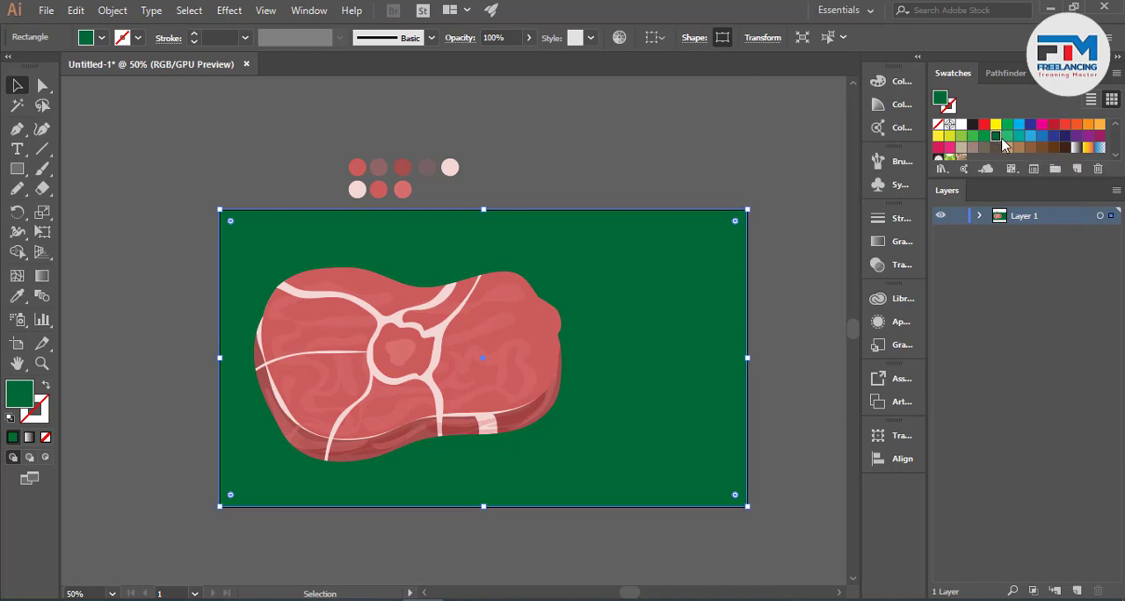
click(1018, 136)
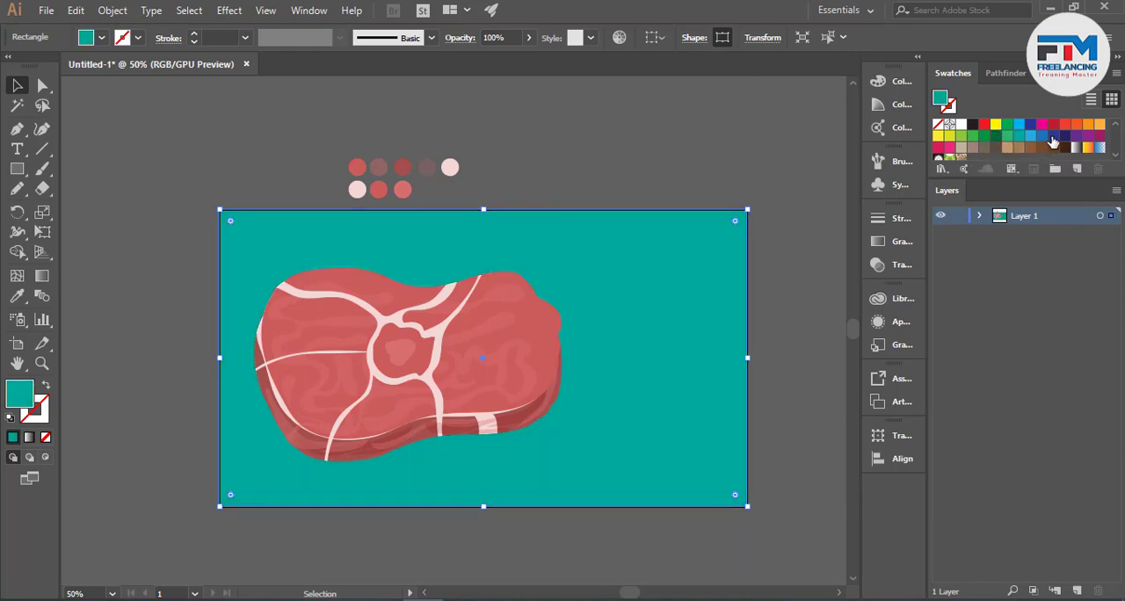
click(1048, 136)
click(1031, 138)
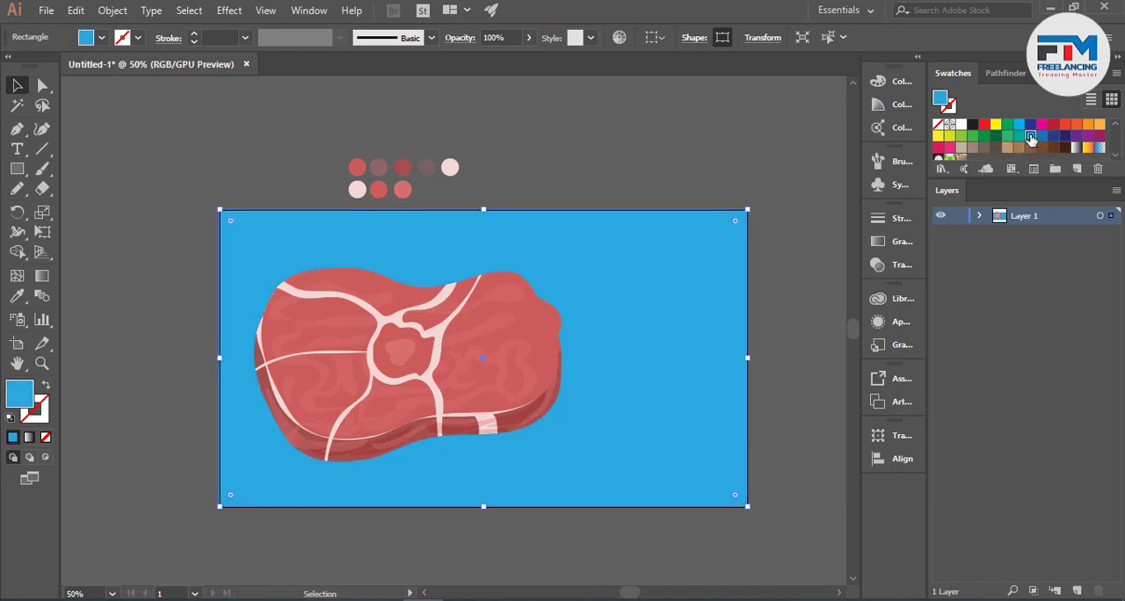
click(962, 125)
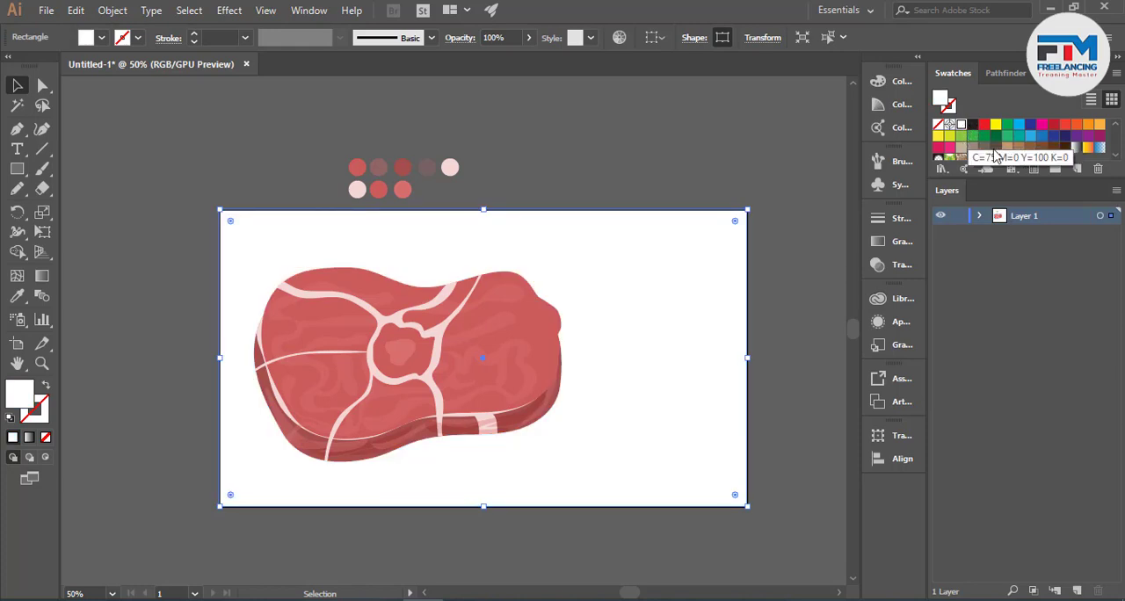
click(961, 148)
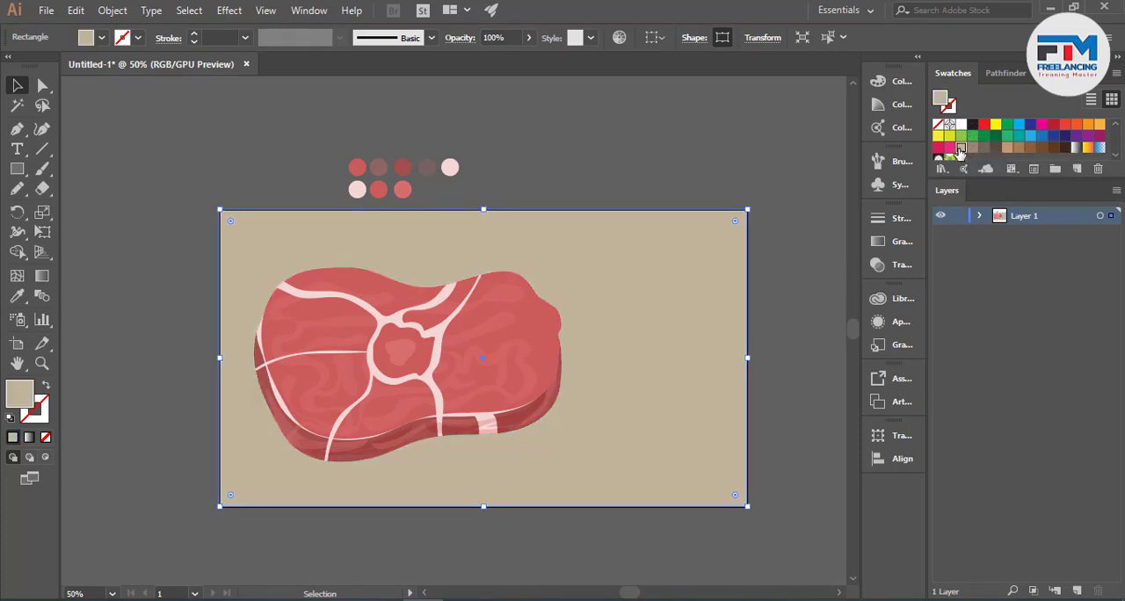
click(972, 149)
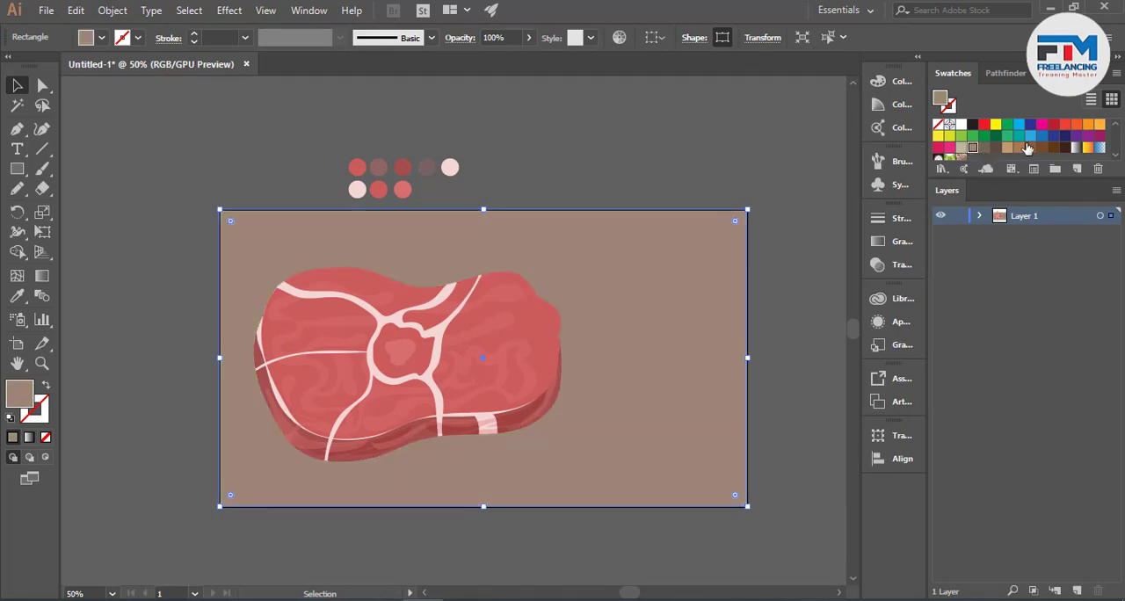
- Fill the background rectangle with the lightest swatch of the gray colour group and deselect it
scroll(1030, 151, down, 2)
click(1059, 138)
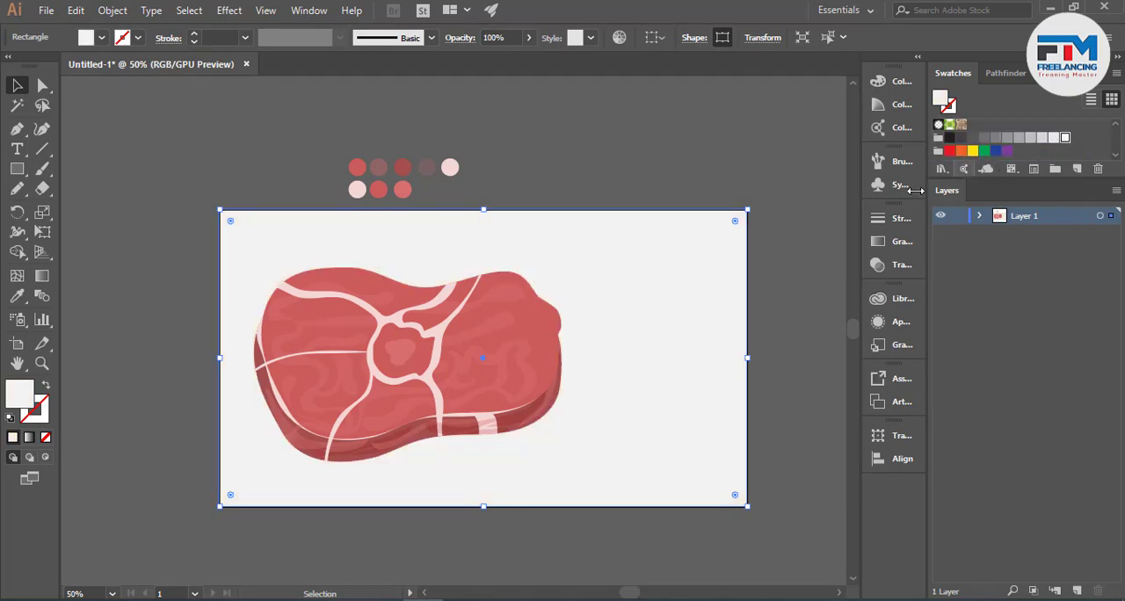
click(810, 252)
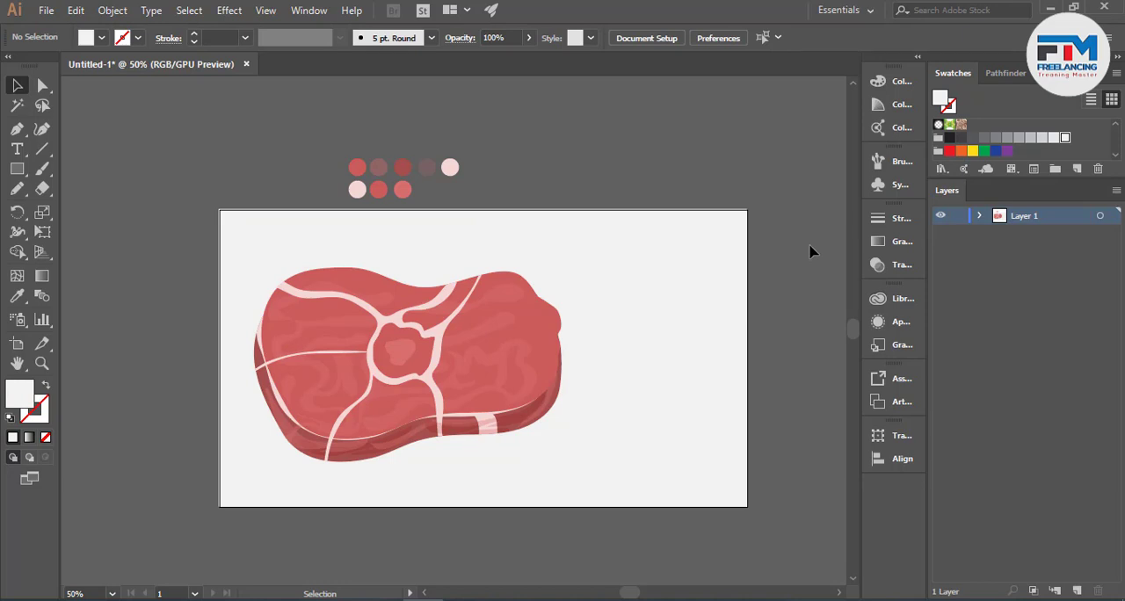